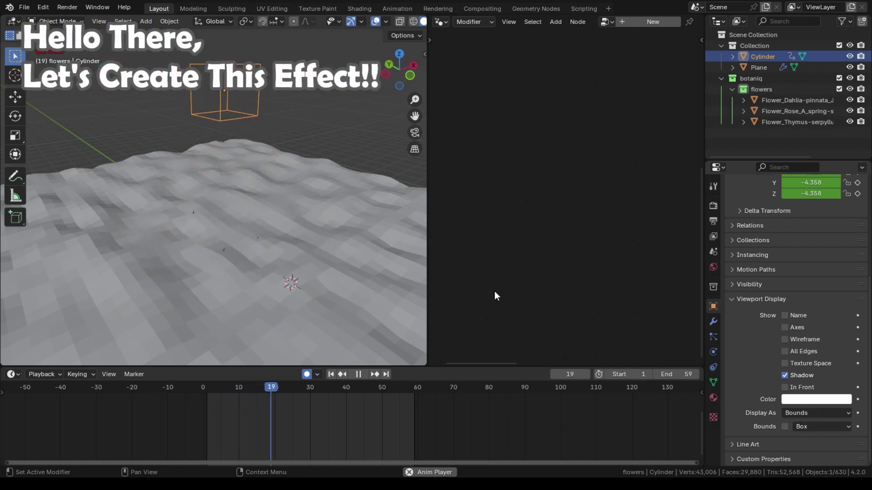
click(340, 99)
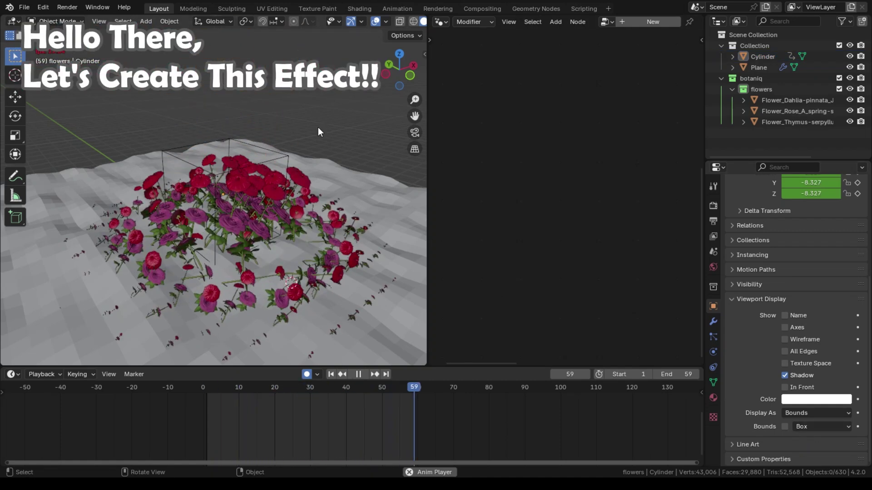
middle_drag(309, 134, 257, 110)
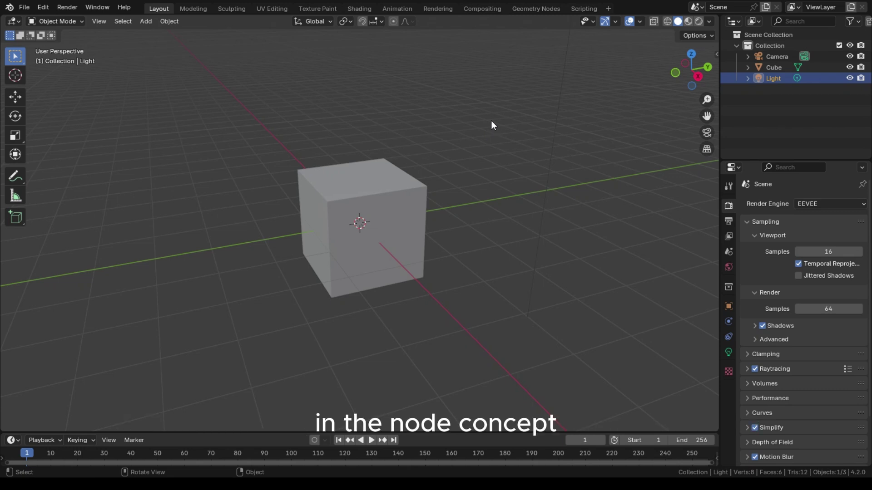
Step: Delete all the default objects from the scene: the camera, cube and light
key(a)
key(x)
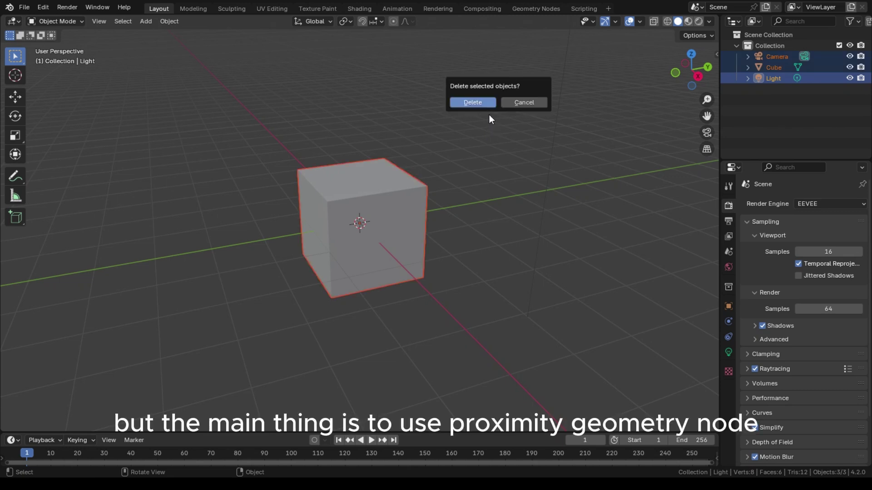
key(Return)
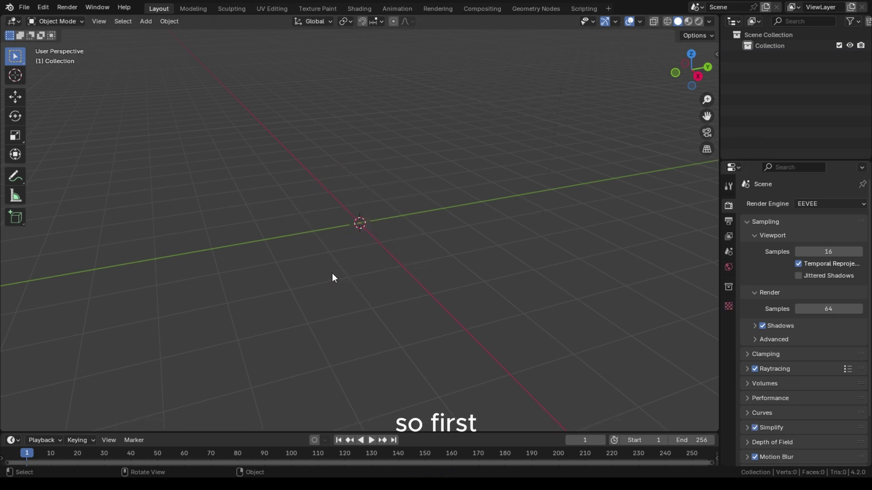
Step: Add a mesh plane at the origin of the empty scene
key(shift+a)
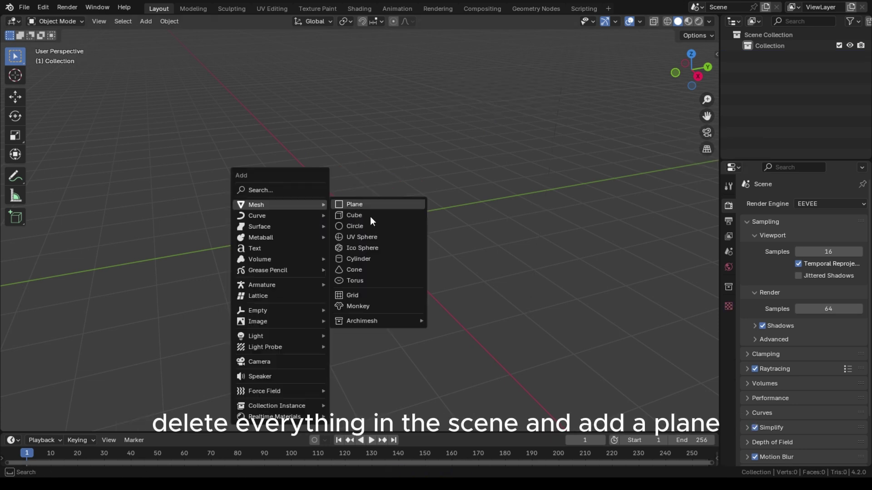
click(369, 204)
scroll(388, 238, up, 3)
key(grave)
click(454, 271)
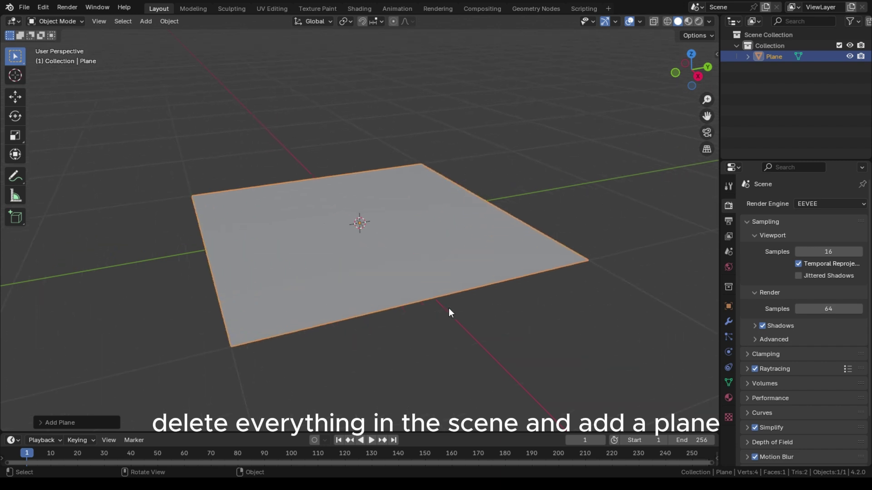
middle_drag(449, 307, 436, 321)
key(Tab)
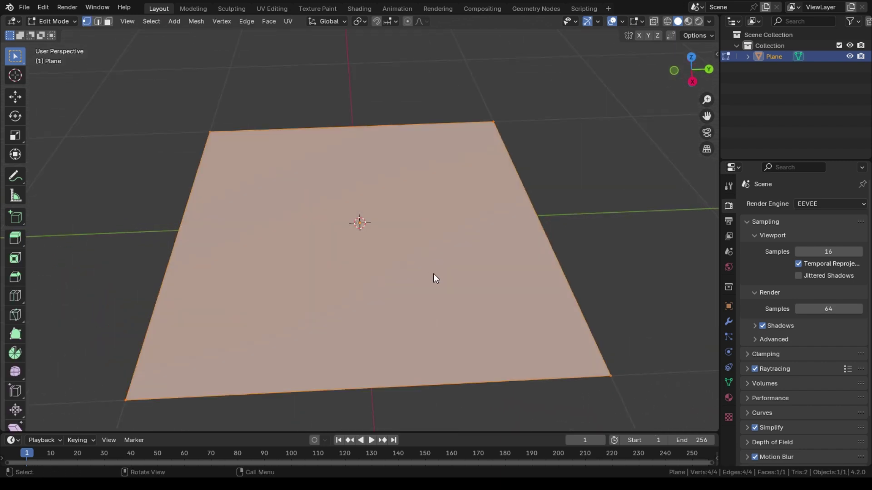
key(Tab)
middle_drag(427, 261, 424, 236)
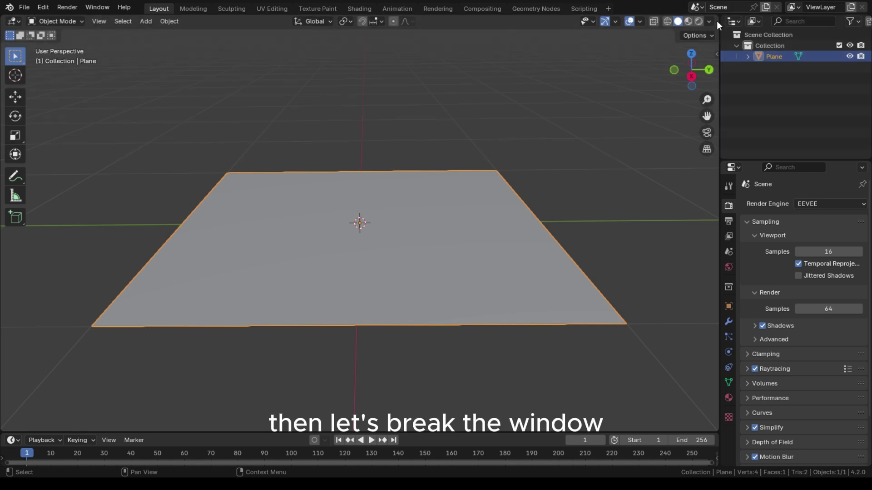
Step: Split the 3D viewport vertically into two areas and switch the second one to the Geometry Node Editor
drag(718, 30, 379, 32)
click(390, 26)
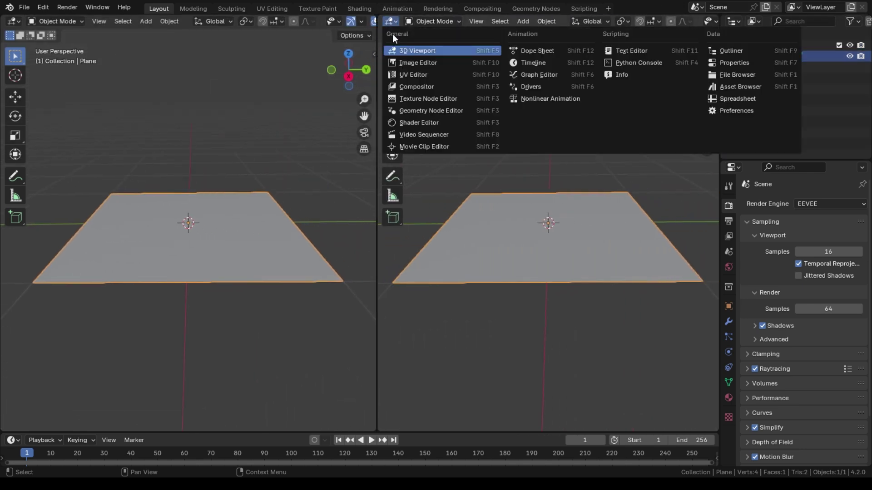
click(425, 111)
key(n)
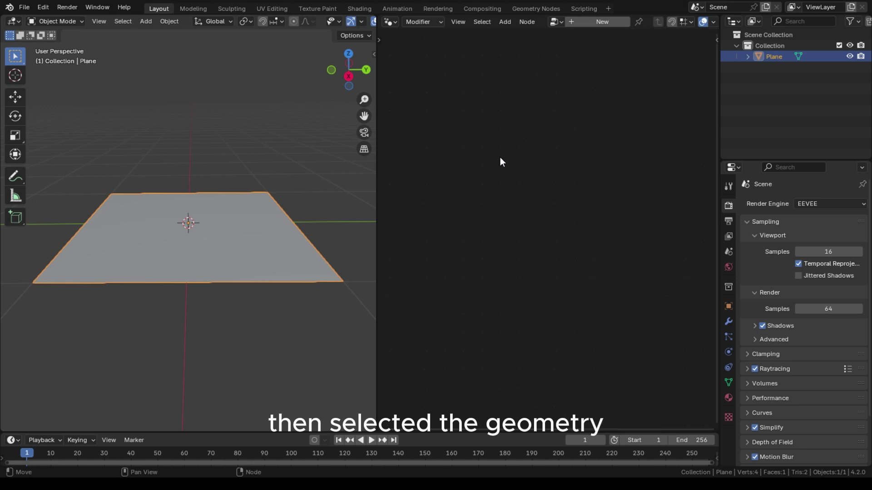
scroll(162, 264, up, 3)
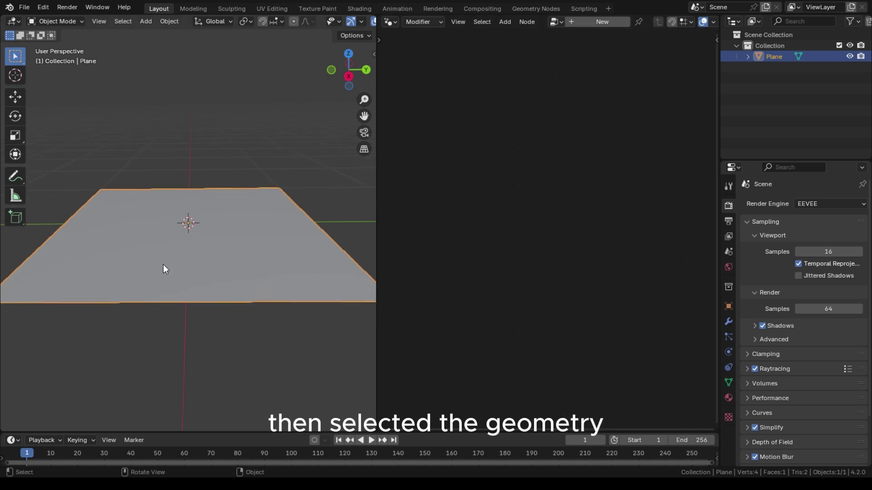
Step: Create a new geometry node tree for the plane
click(604, 22)
scroll(540, 229, up, 5)
middle_drag(494, 259, 552, 174)
scroll(531, 190, up, 4)
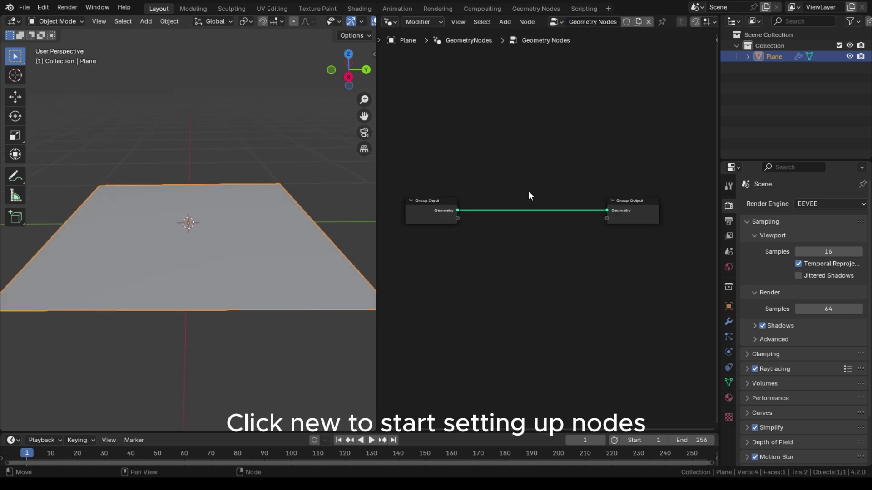
mouse_move(499, 227)
middle_down()
mouse_move(516, 236)
mouse_move(516, 227)
middle_up()
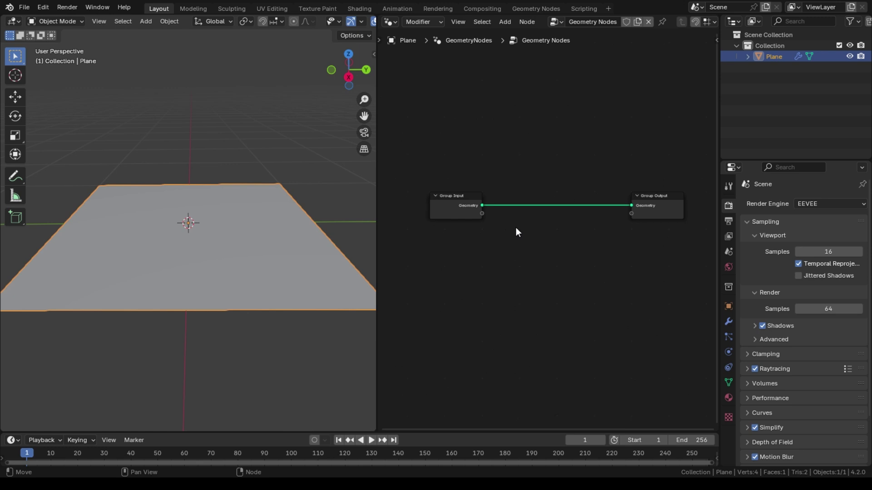
scroll(516, 229, up, 2)
middle_drag(516, 268, 504, 256)
scroll(504, 258, down, 1)
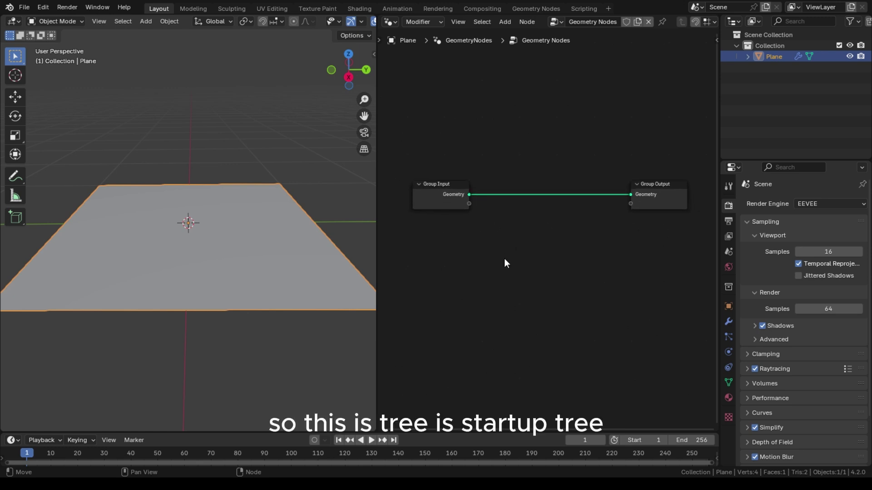
scroll(504, 259, up, 1)
middle_drag(233, 257, 247, 241)
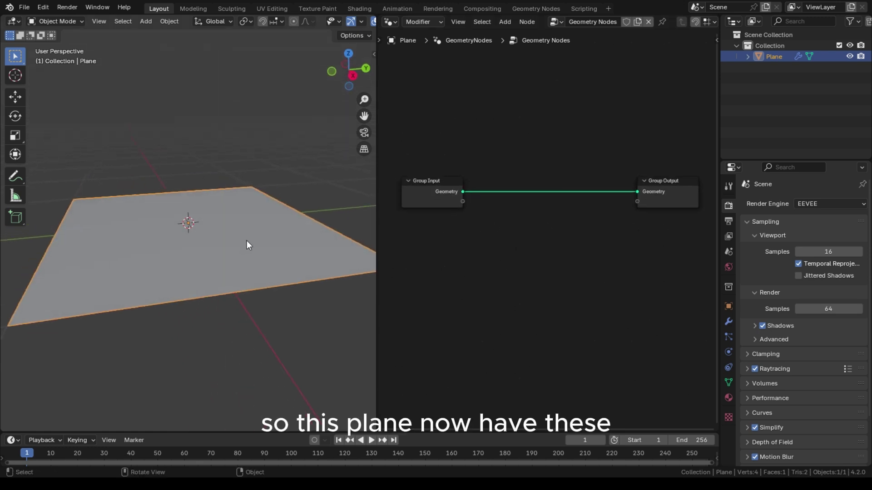
key(shift+a)
mouse_move(169, 190)
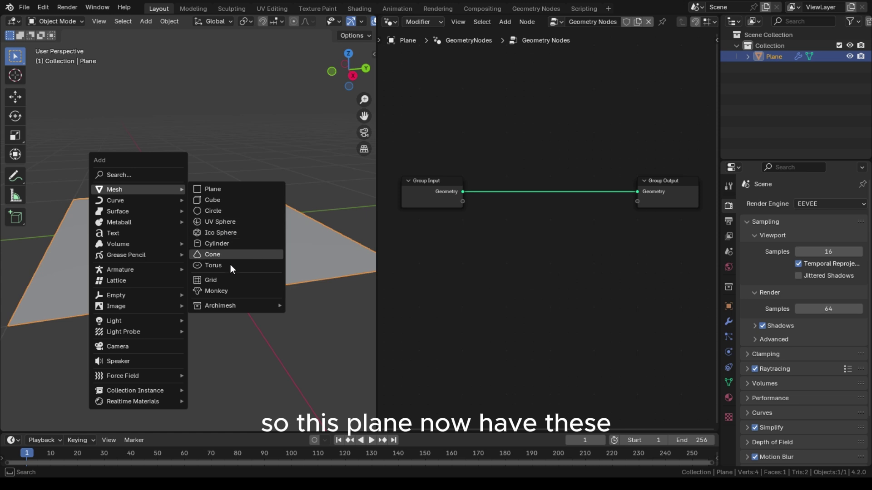
click(273, 91)
click(242, 237)
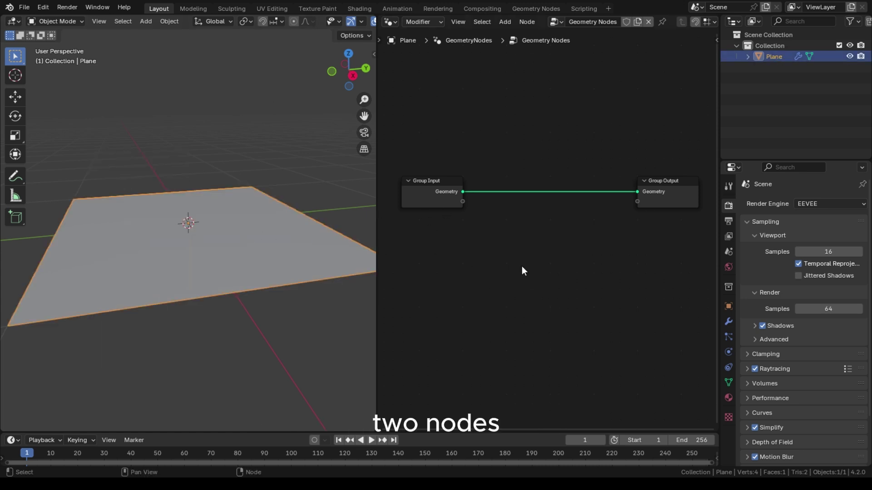
Step: Add an Instance on Points node below the link between Group Input and Group Output
key(F3)
text(insta)
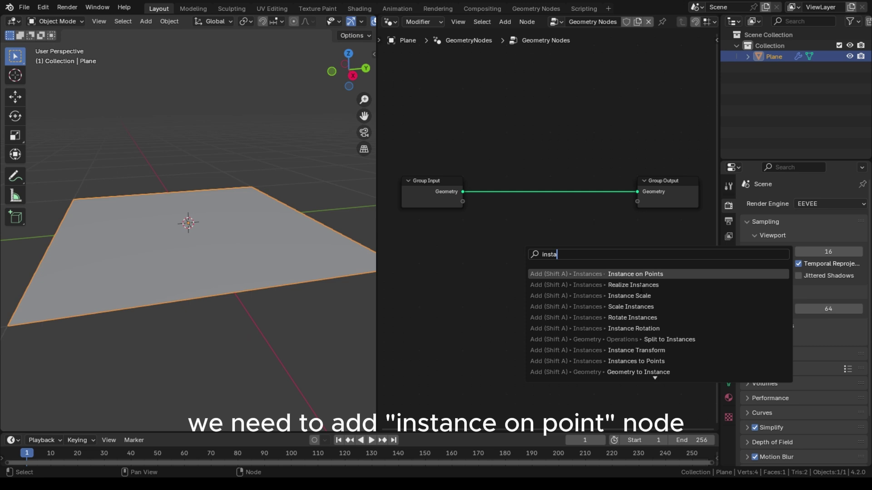
key(Return)
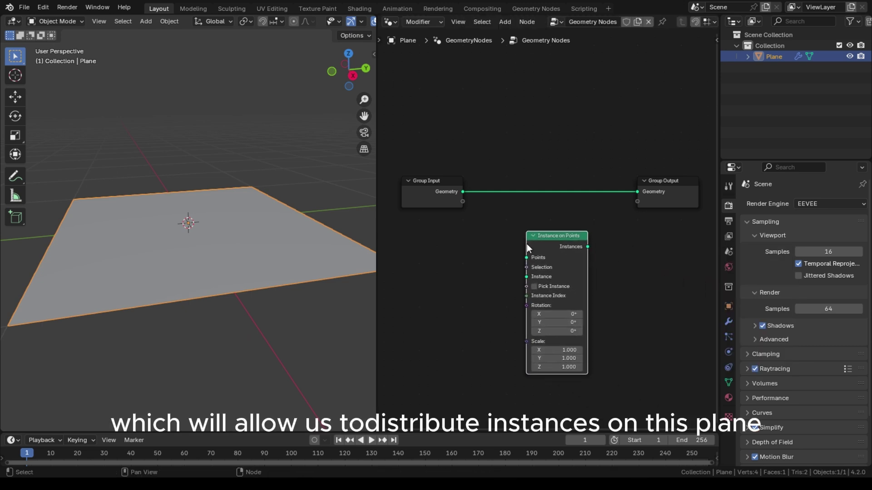
Step: Add a Join Geometry node and space the Instance on Points and Group Output nodes apart to make room for it
scroll(628, 255, up, 3)
middle_drag(625, 251, 568, 251)
key(F3)
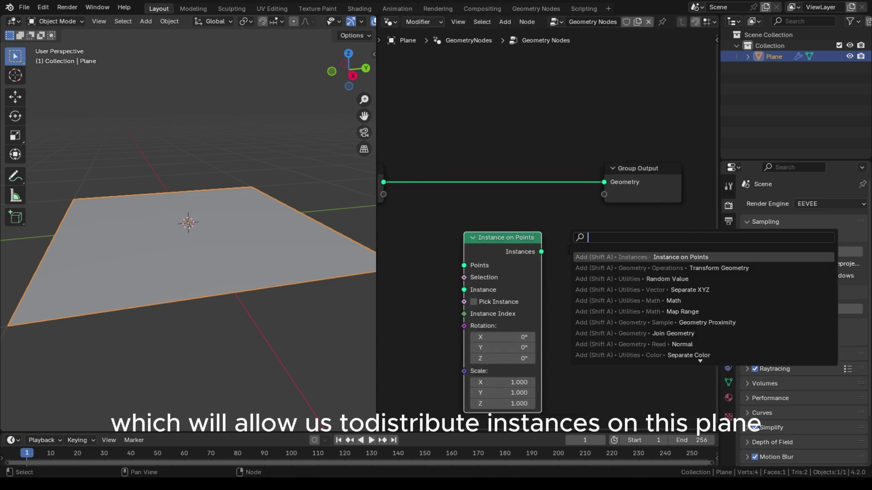
text(join)
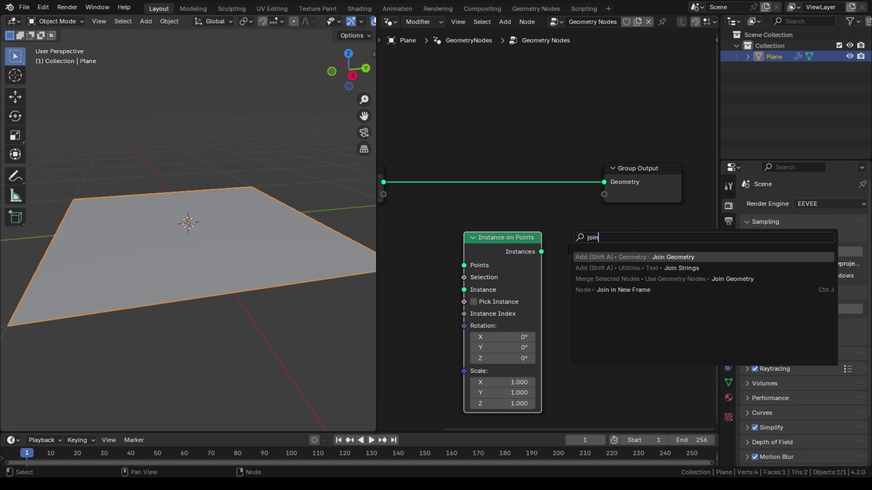
key(Return)
click(584, 251)
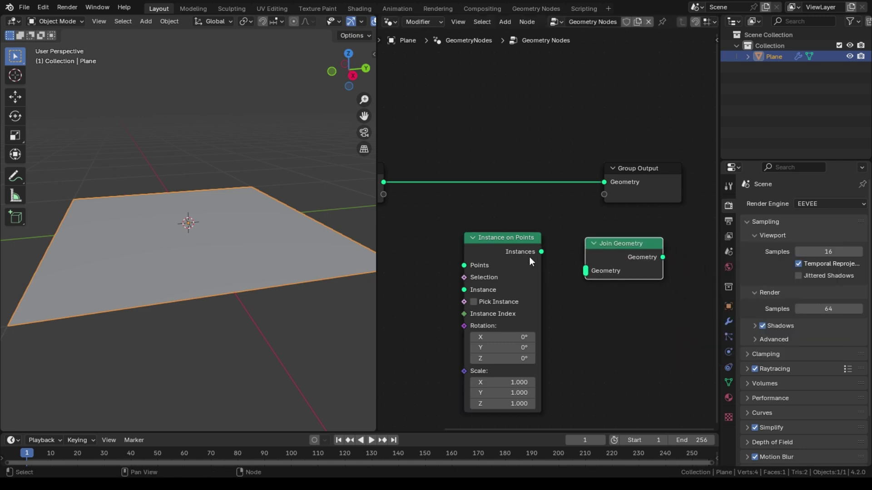
drag(512, 253, 455, 262)
drag(623, 197, 682, 196)
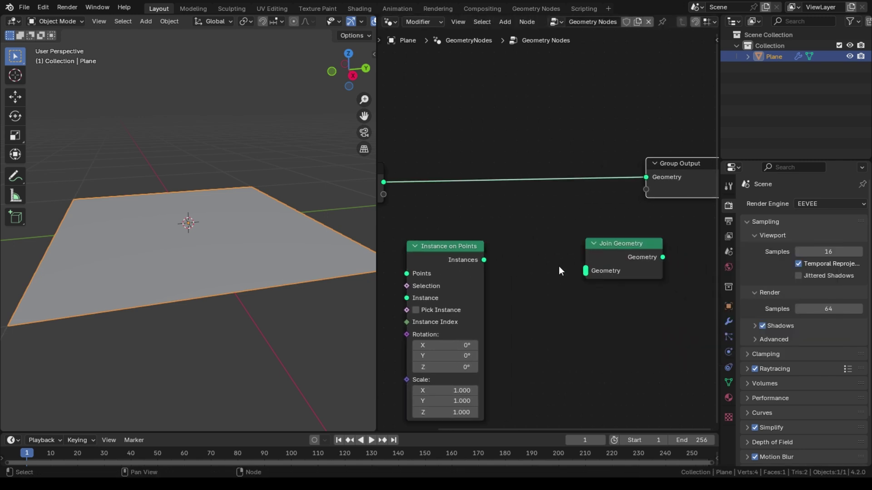
Step: Try connecting Instances straight to the Group Output, and reconnect the Group Input geometry to it
drag(484, 259, 650, 182)
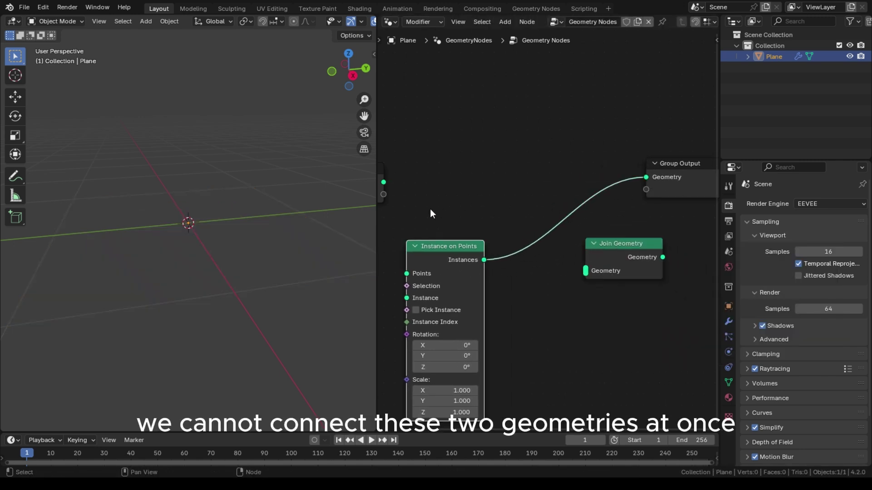
drag(383, 182, 645, 177)
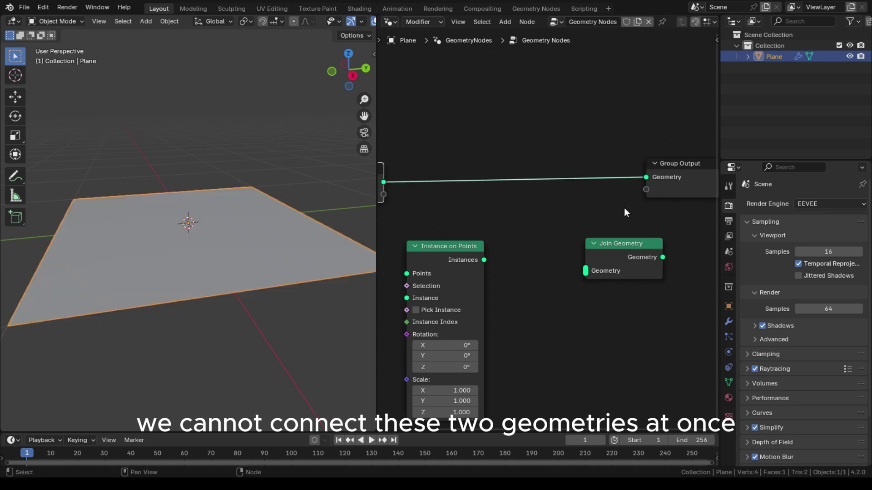
Step: Insert Join Geometry into the link between Group Input and Group Output, and connect the Instances output to it
drag(616, 265, 619, 185)
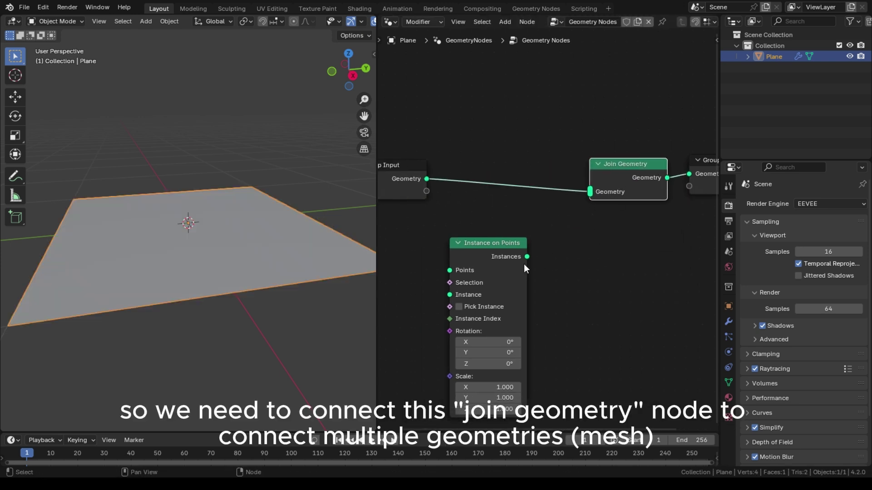
drag(527, 257, 552, 219)
Step: Move the Group Input node away from Instance on Points and connect its Geometry output to the Points input
middle_drag(492, 214, 589, 180)
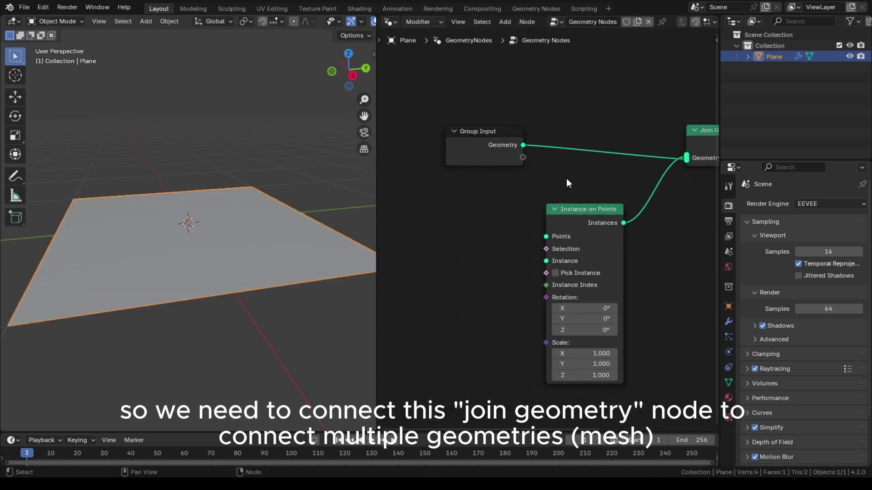
drag(487, 163, 416, 173)
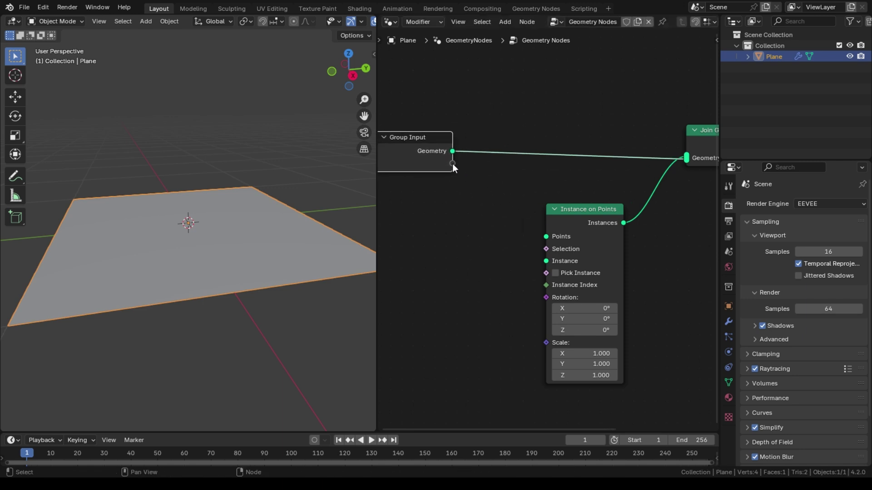
drag(452, 152, 494, 228)
Step: Add a UV Sphere node with its Mesh output connected to the Instance input of Instance on Points
scroll(608, 218, up, 1)
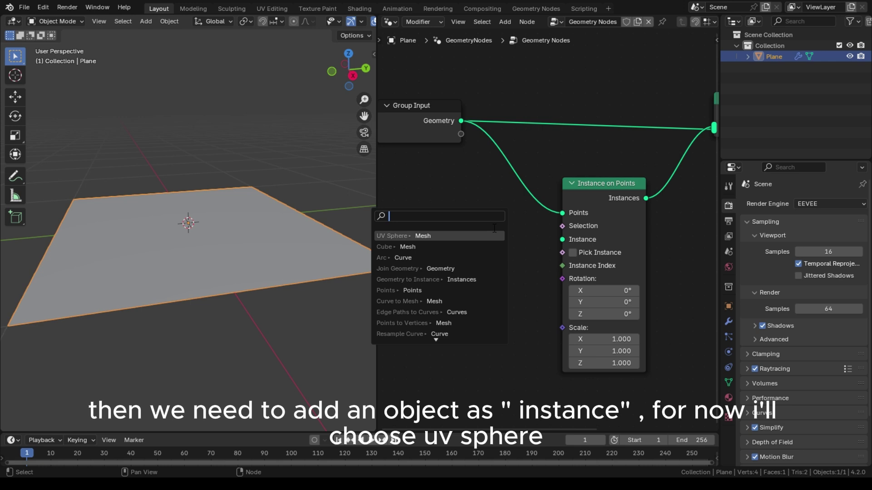
text(uv)
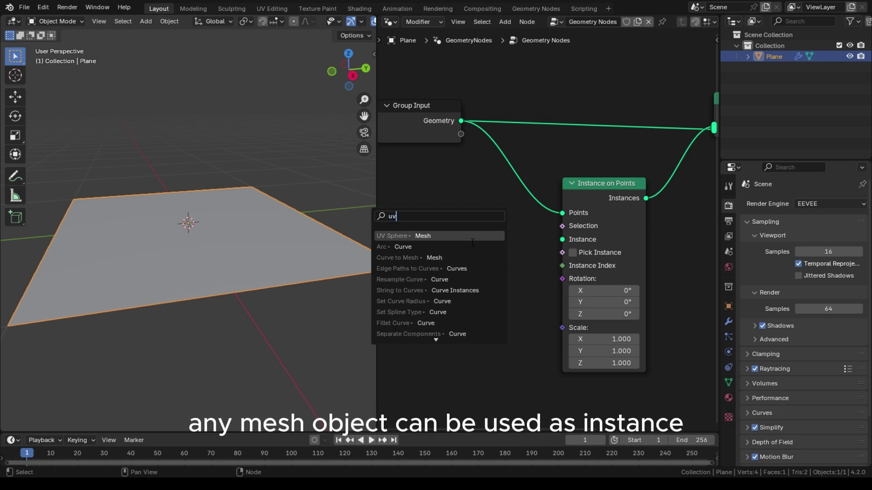
key(Return)
click(471, 250)
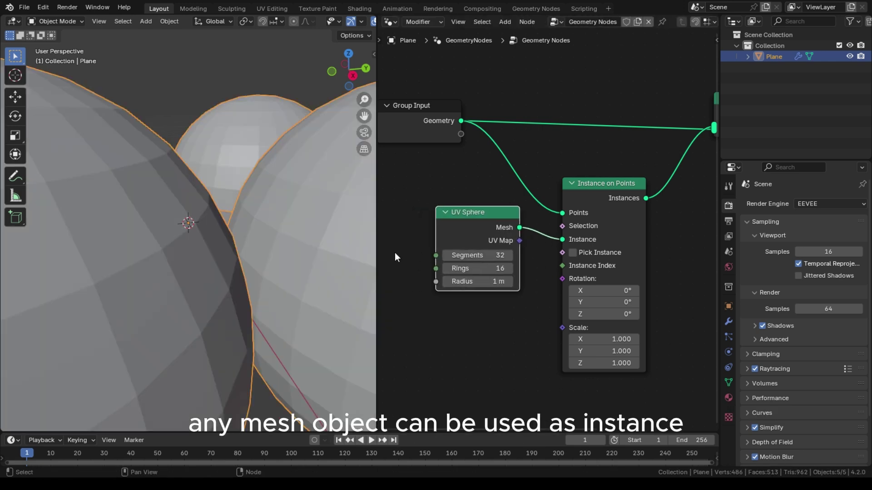
Step: Set the Segments of the UV Sphere node to 13
scroll(280, 228, down, 5)
middle_drag(279, 228, 216, 255)
scroll(234, 271, up, 2)
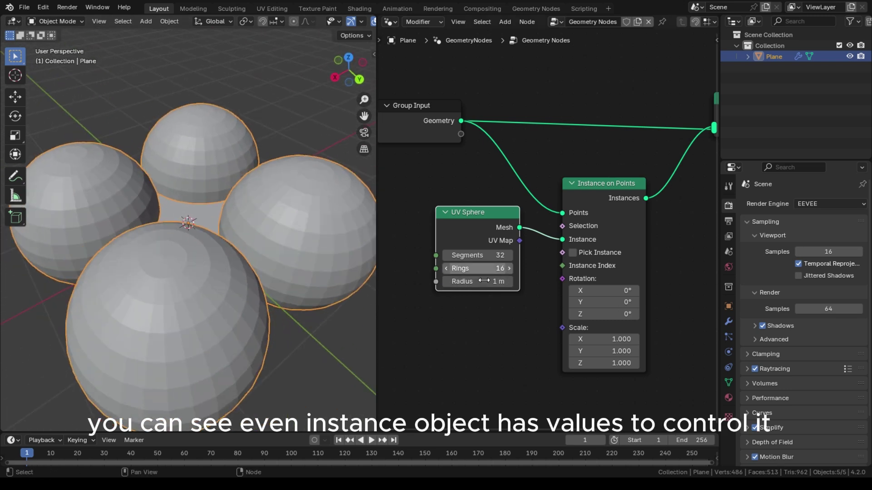
mouse_move(477, 255)
mouse_down()
mouse_move(436, 255)
mouse_move(471, 255)
mouse_up()
scroll(181, 236, up, 2)
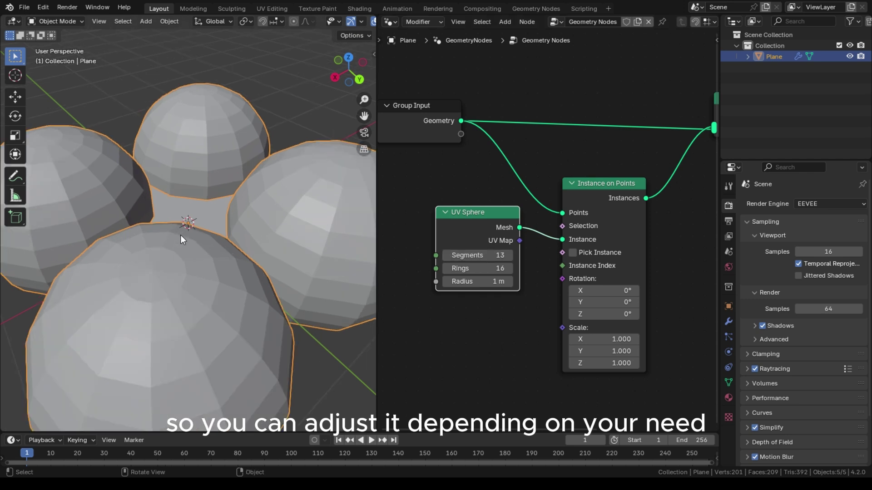
Step: Try changing the instances' scale in the Instance on Points node, and undo the change
middle_drag(180, 235, 222, 212)
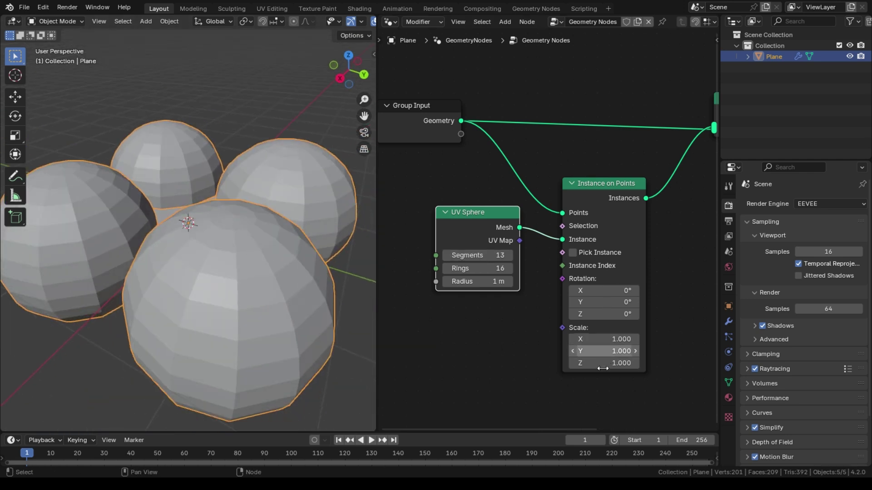
drag(604, 351, 532, 357)
key(ctrl+z)
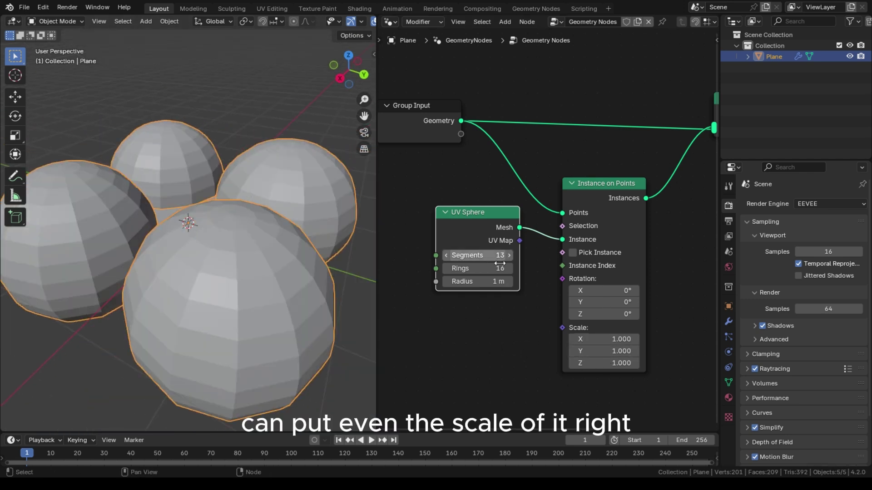
Step: Route both Geometry links from the Group Input node through one shared reroute point and delete the Group Input node
middle_drag(470, 195, 585, 231)
drag(533, 177, 457, 154)
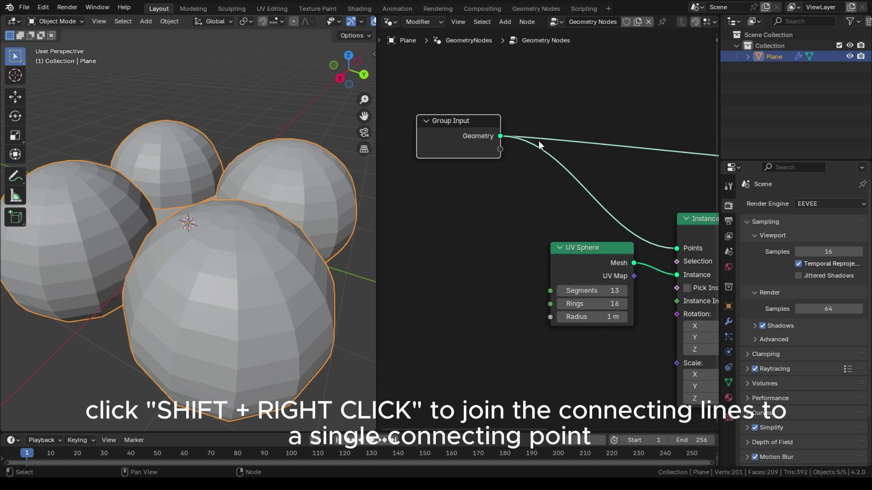
shift+right_drag(529, 245, 528, 247)
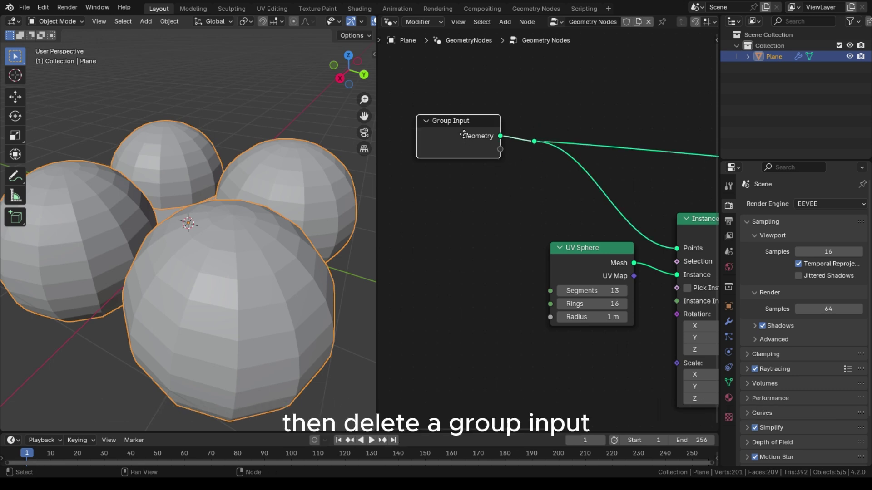
drag(464, 134, 460, 119)
key(x)
middle_drag(470, 150, 499, 159)
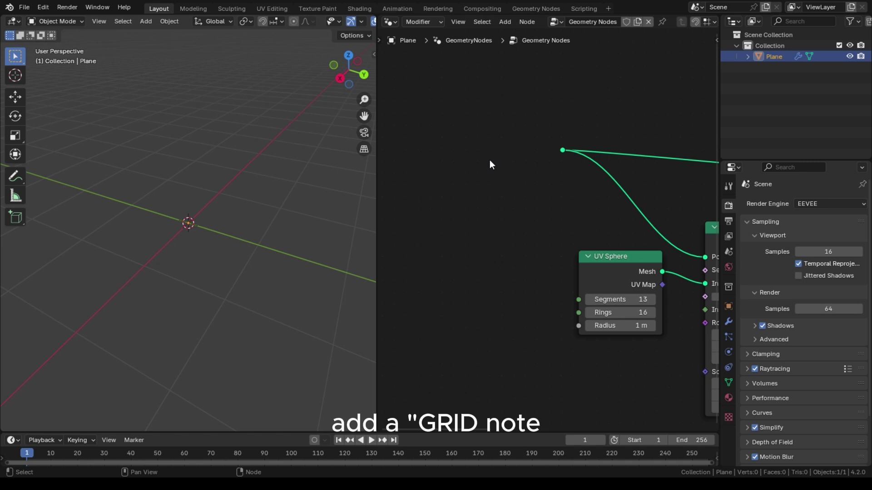
Step: Add a Grid node and connect its Mesh output to the reroute point
key(F3)
text(grid)
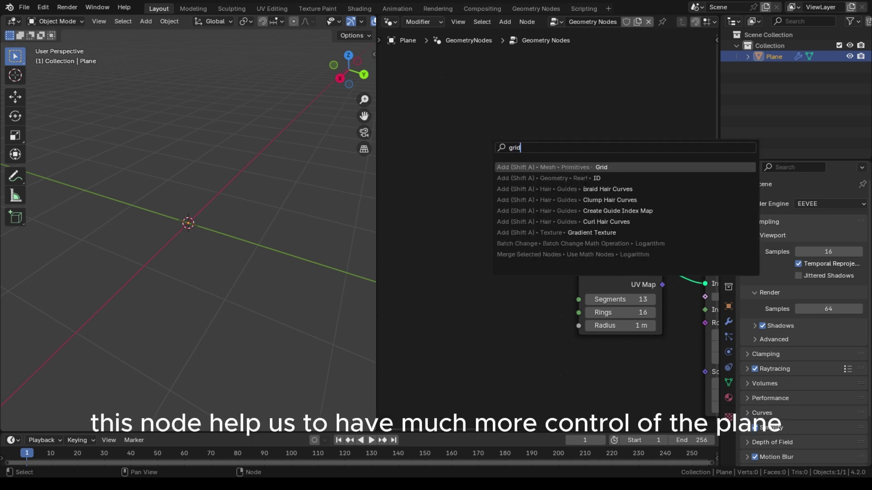
key(Return)
click(483, 166)
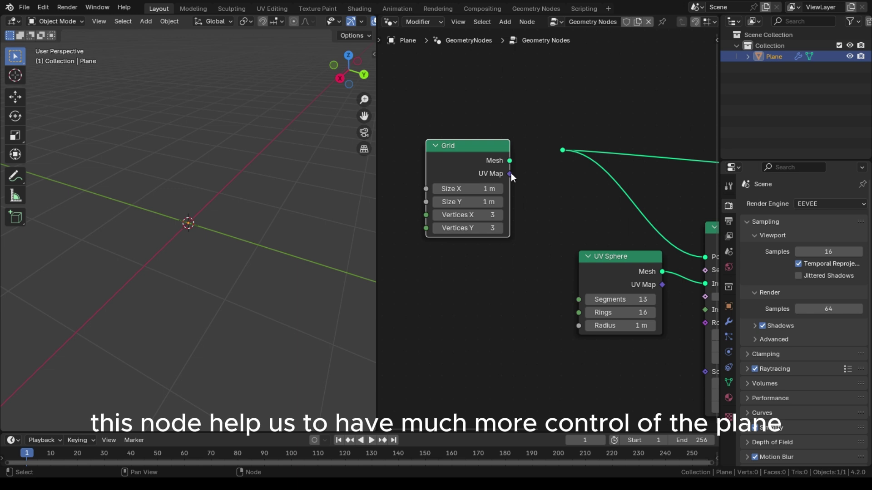
drag(509, 161, 551, 160)
Step: Set the Grid node's Size X and Size Y to 4.6 m, with 4 vertices in X and 7 in Y
middle_drag(254, 236, 224, 243)
drag(468, 189, 494, 202)
scroll(243, 212, down, 1)
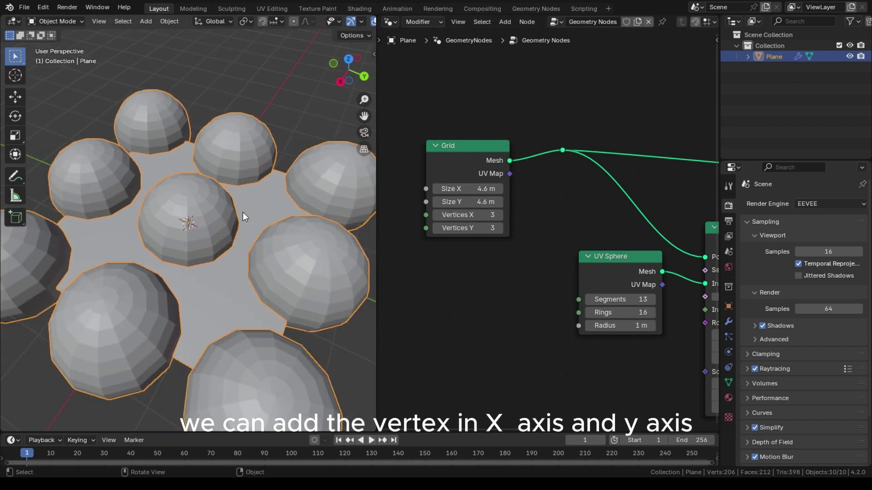
middle_drag(243, 212, 225, 203)
mouse_move(472, 215)
mouse_down()
mouse_move(502, 214)
mouse_move(459, 215)
mouse_move(477, 228)
mouse_move(457, 228)
mouse_move(474, 228)
mouse_up()
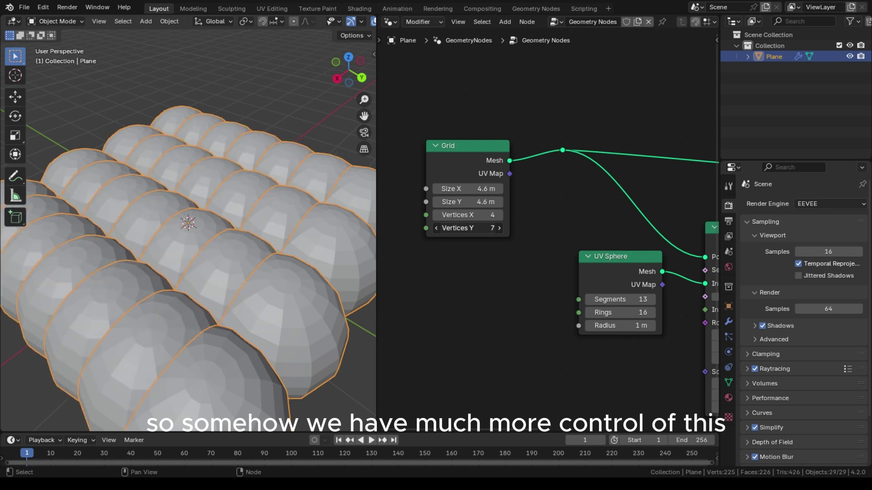
scroll(253, 228, down, 5)
middle_drag(218, 215, 132, 230)
scroll(186, 233, up, 3)
scroll(132, 230, down, 2)
Step: Move the Grid node aside and add a Distribute Points on Faces node near the UV Sphere node
drag(467, 169, 445, 131)
middle_drag(544, 195, 509, 183)
scroll(534, 244, up, 3)
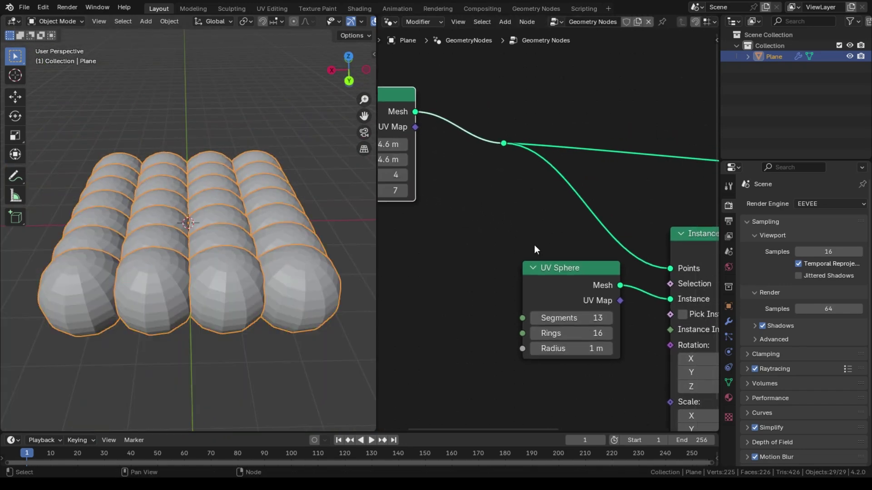
key(F3)
text(distr)
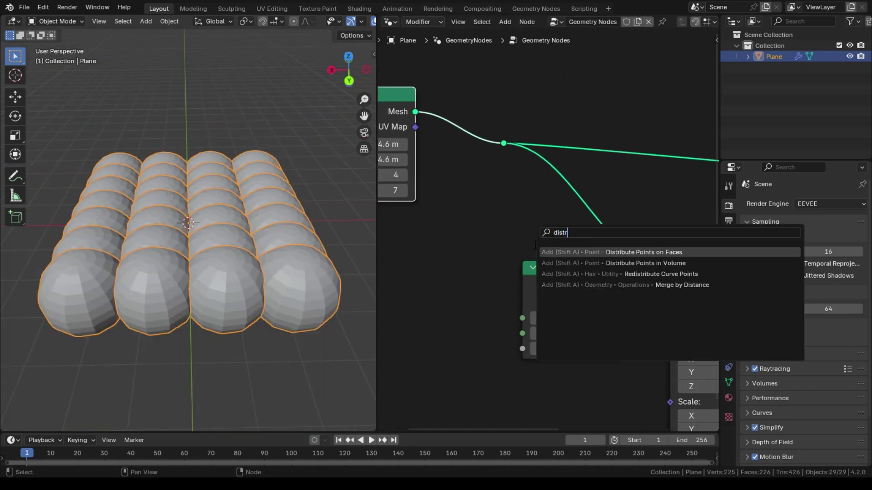
text(ibute)
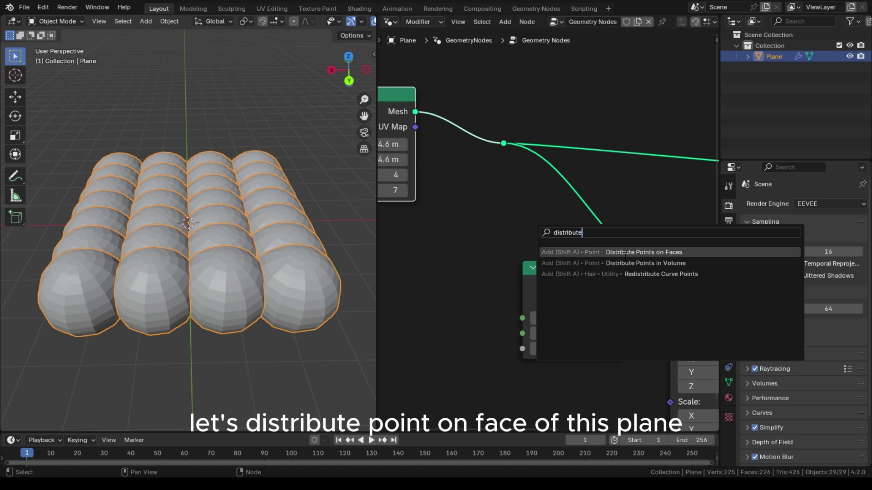
key(Return)
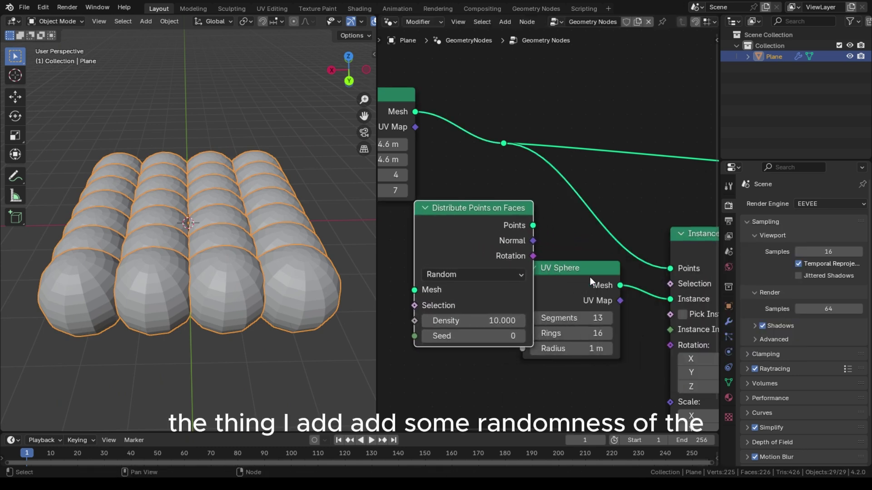
Step: Move the UV Sphere node clear and insert Distribute Points on Faces between the reroute point and the Points input of Instance on Points
drag(577, 340, 566, 385)
middle_drag(427, 99, 478, 91)
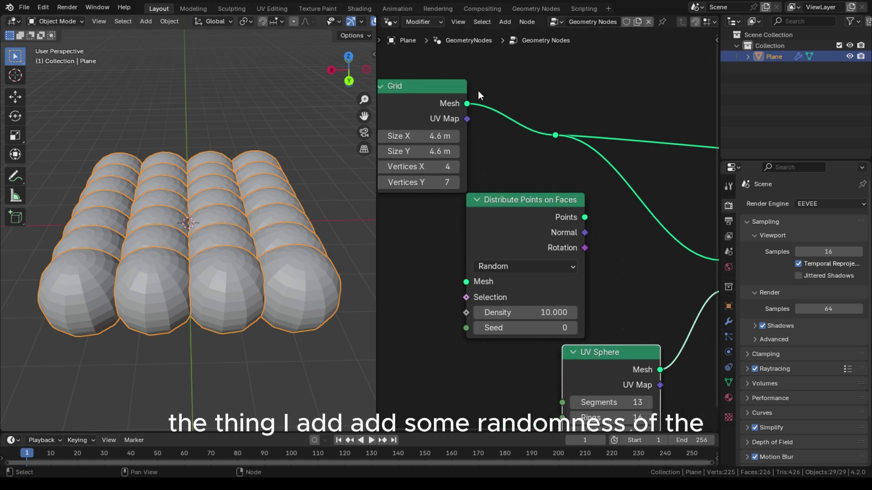
drag(426, 182, 404, 182)
drag(481, 221, 603, 196)
middle_drag(601, 192, 489, 167)
scroll(489, 167, down, 1)
middle_drag(165, 207, 294, 216)
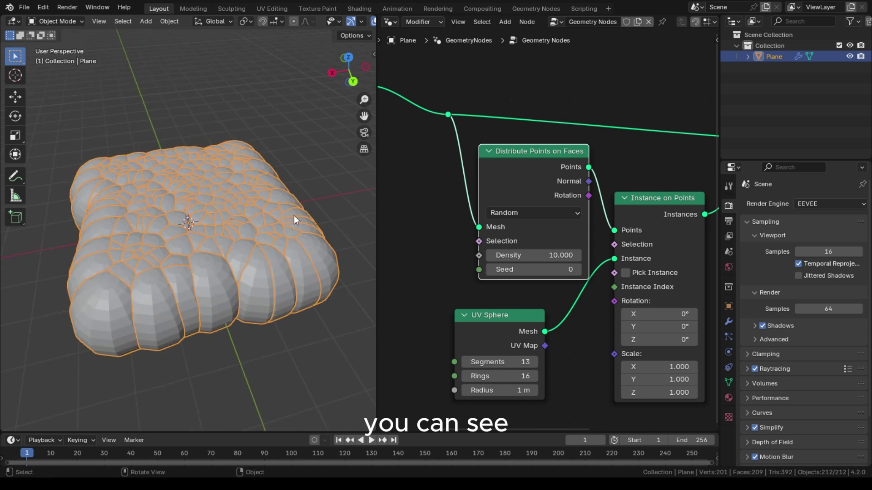
scroll(472, 236, down, 1)
middle_drag(118, 243, 308, 131)
Step: Set both Vertices X and Vertices Y of the Grid node to 2
middle_drag(441, 158, 533, 181)
scroll(548, 171, up, 4)
drag(487, 175, 475, 169)
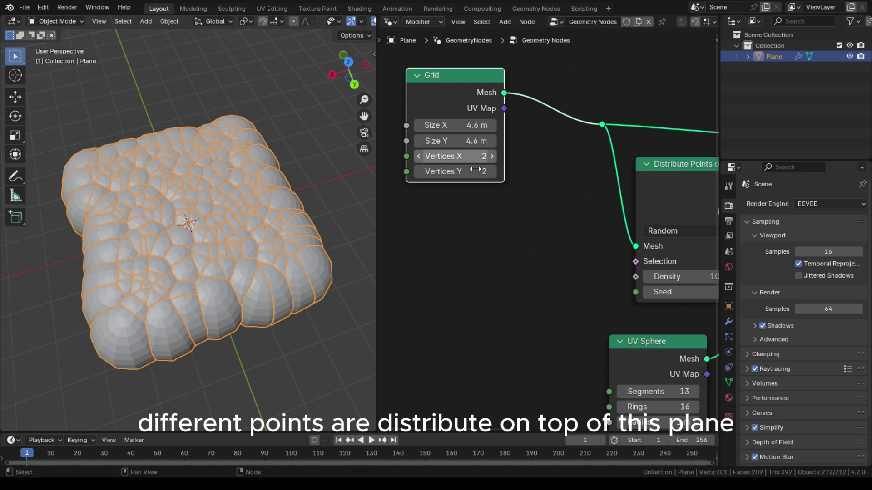
click(486, 190)
click(475, 175)
click(584, 200)
Step: Set the Density of the Distribute Points on Faces node to 3.1
scroll(550, 200, up, 1)
middle_drag(550, 203, 434, 176)
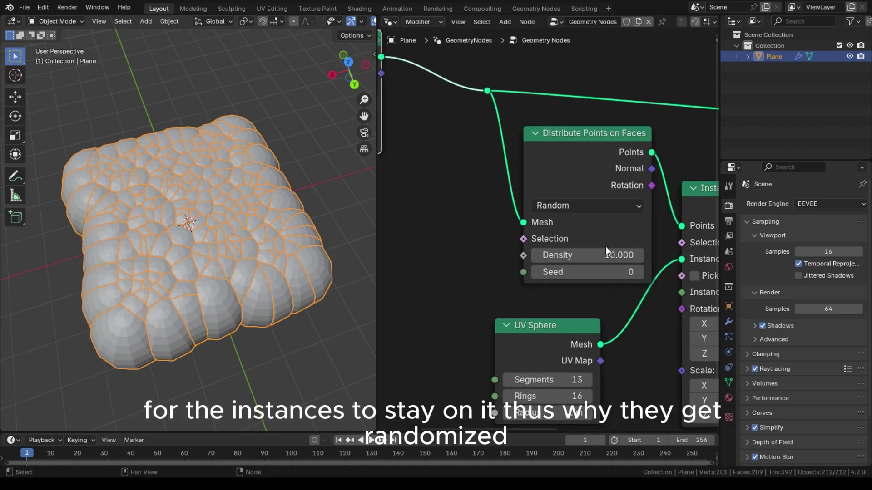
drag(606, 251, 547, 252)
middle_drag(604, 268, 511, 208)
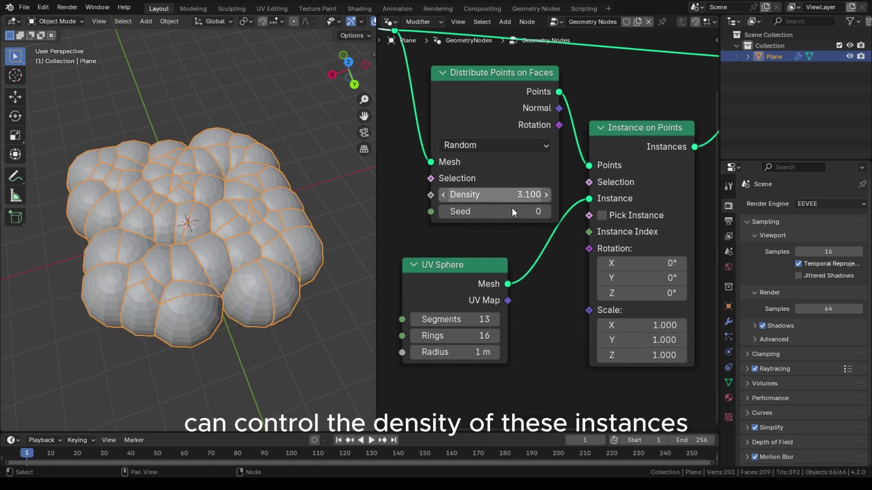
Step: Try uniform instance scales of 0.5 and 0.1 in the Instance on Points node
middle_drag(637, 300, 616, 225)
drag(634, 249, 634, 278)
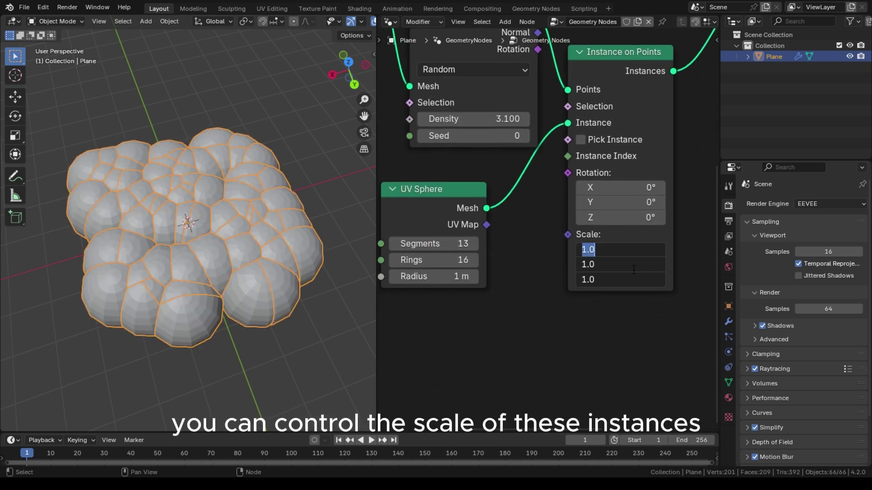
text(0.5)
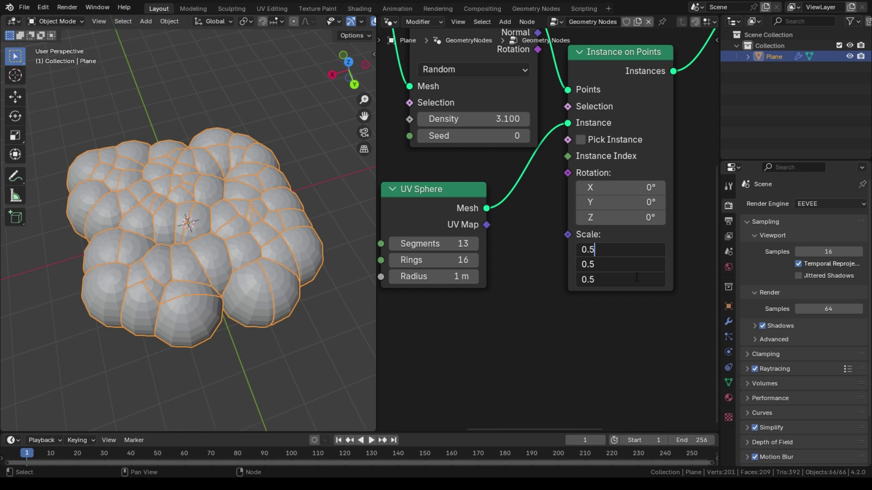
key(Return)
drag(635, 249, 640, 262)
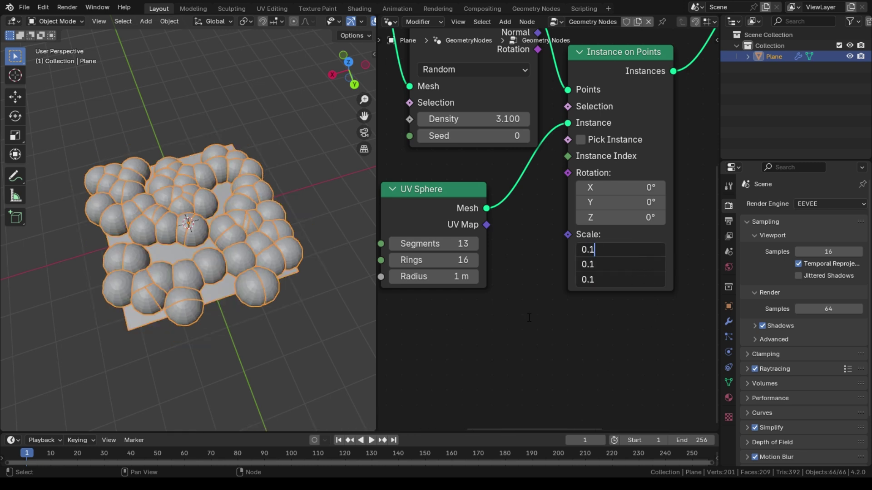
text(0.1)
key(Return)
Step: Set the Instance on Points scale to 0.3 on all three axes and deselect the plane
drag(647, 249, 645, 264)
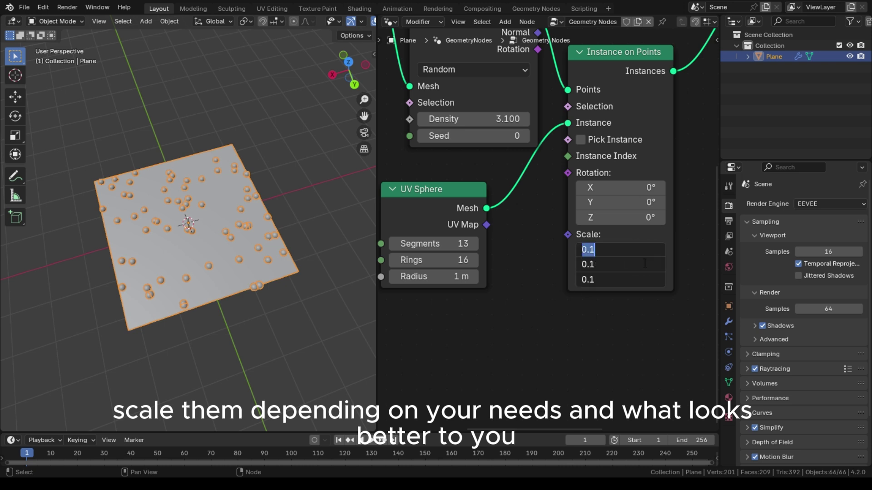
text(0.)
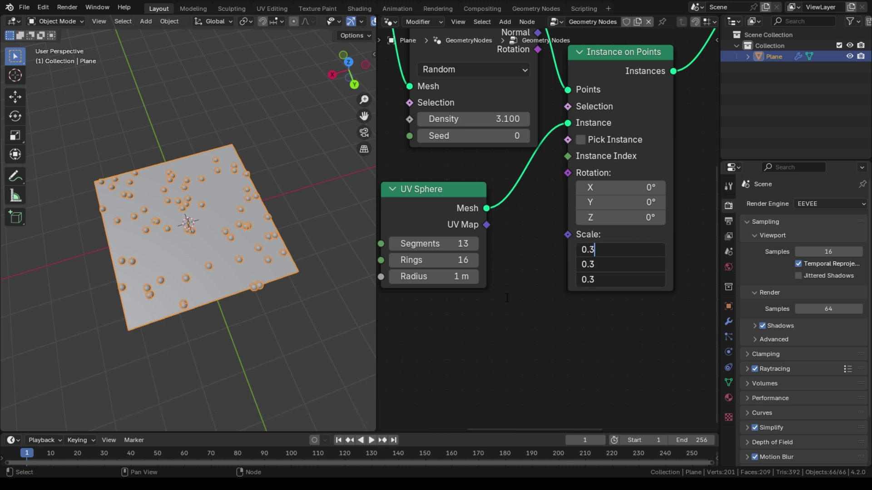
key(Return)
scroll(213, 297, up, 4)
middle_drag(159, 271, 138, 254)
click(240, 70)
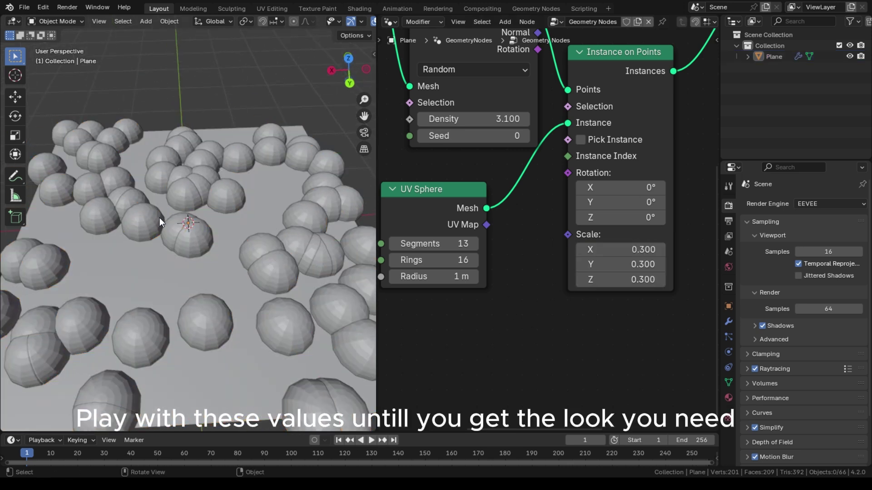
middle_drag(160, 221, 217, 191)
Step: Set the UV Sphere radius to 0.3 m and the Distribute Points on Faces density to 16.9
middle_drag(461, 155, 493, 194)
drag(492, 194, 515, 194)
middle_drag(478, 139, 547, 94)
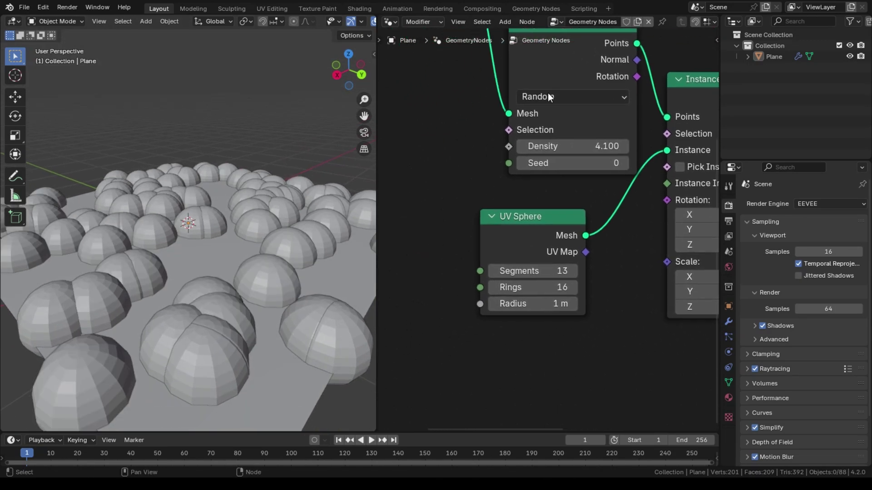
drag(533, 304, 502, 304)
scroll(633, 304, up, 1)
middle_drag(633, 304, 683, 451)
drag(620, 306, 690, 307)
scroll(515, 238, up, 1)
Step: Examine how the small spheres are scattered across the plane and review the whole node tree
middle_drag(452, 133, 590, 115)
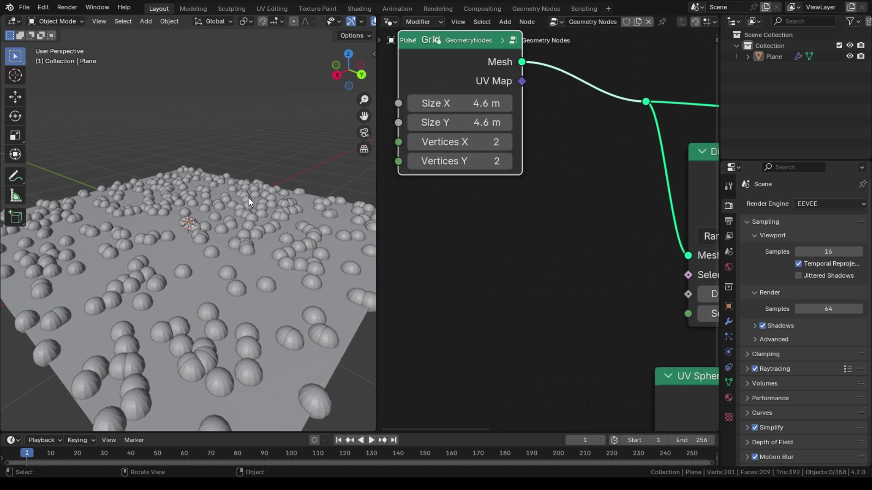
middle_drag(248, 197, 232, 210)
middle_drag(254, 200, 282, 202)
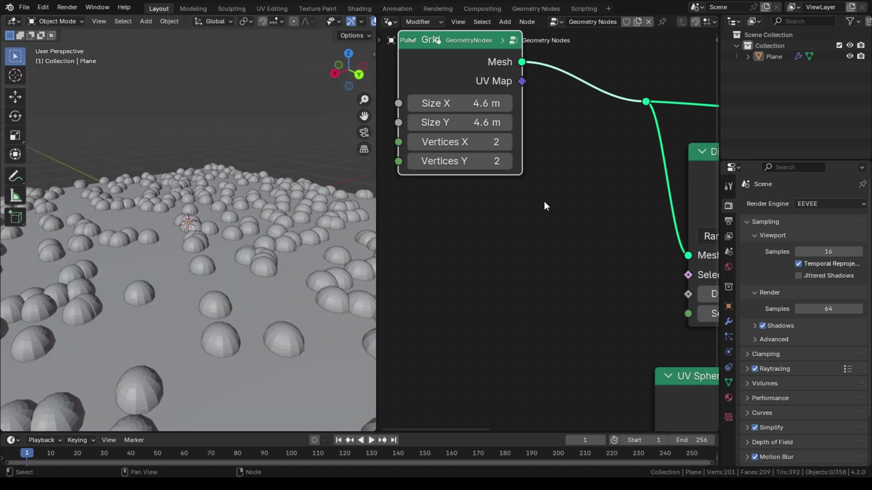
scroll(544, 201, down, 6)
middle_drag(168, 288, 190, 275)
scroll(203, 250, down, 4)
scroll(593, 264, down, 4)
middle_drag(635, 254, 517, 231)
scroll(598, 215, up, 3)
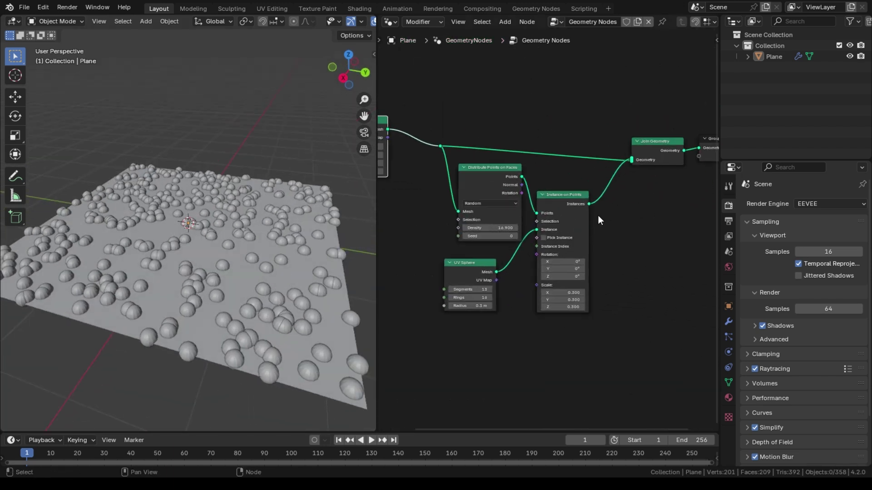
Step: Reposition the Distribute Points on Faces node and the reroute point to space out the node tree
drag(482, 173, 453, 164)
scroll(449, 125, down, 1)
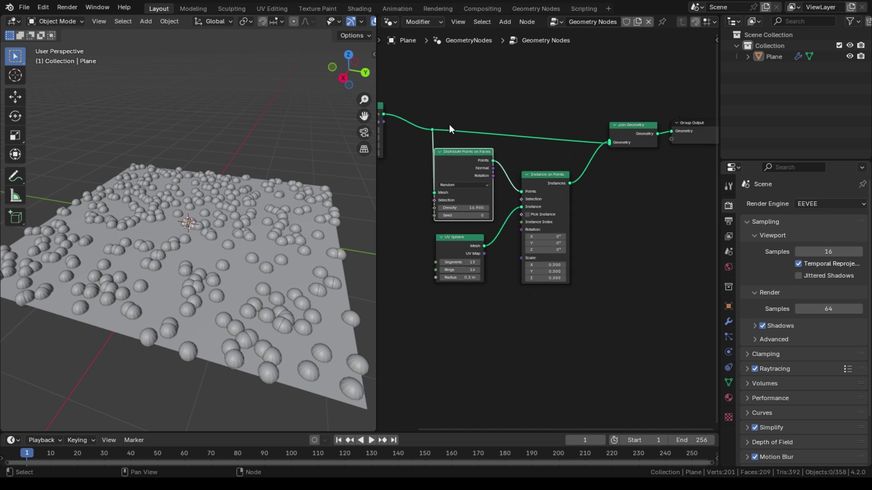
middle_drag(474, 127, 506, 129)
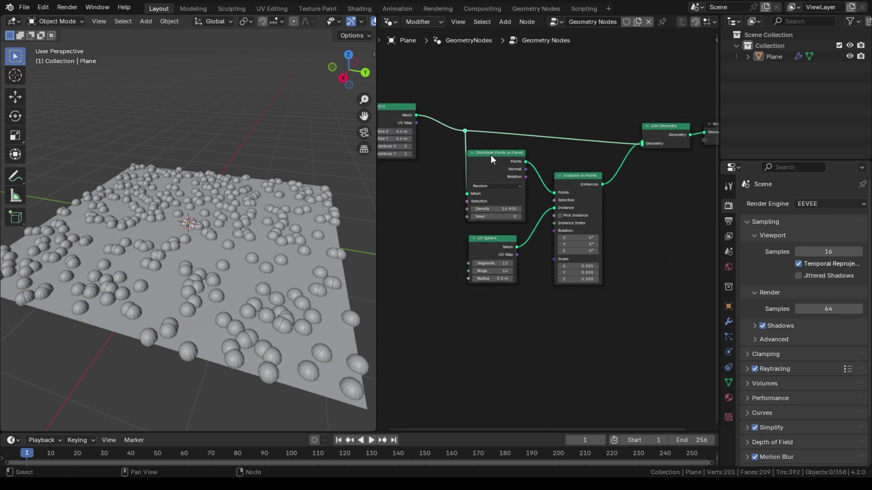
key(g)
click(474, 137)
scroll(545, 204, up, 1)
middle_drag(545, 202, 523, 178)
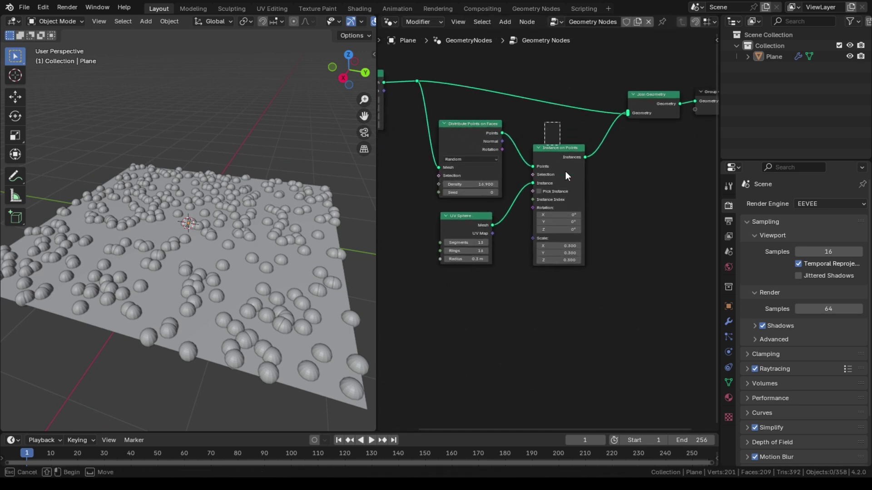
Step: Move the Instance on Points node farther from the UV Sphere node, and undo a trial change to its scale
drag(560, 168, 580, 211)
scroll(538, 243, up, 1)
middle_drag(455, 249, 524, 156)
scroll(628, 219, up, 4)
mouse_move(633, 229)
mouse_down()
mouse_move(862, 228)
mouse_move(640, 228)
mouse_up()
key(ctrl+z)
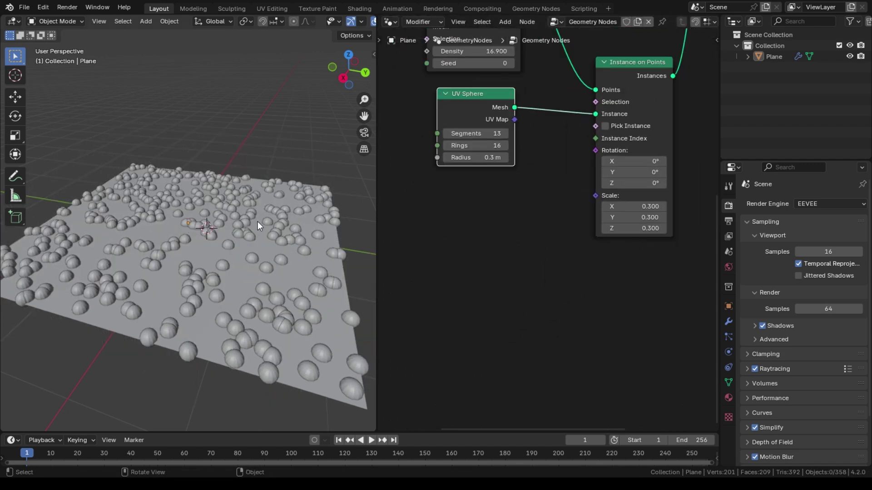
key(shift+a)
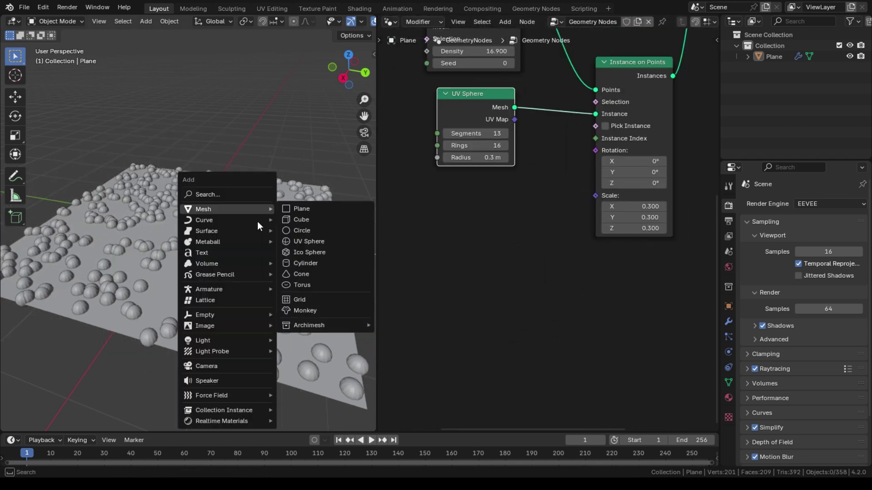
click(315, 264)
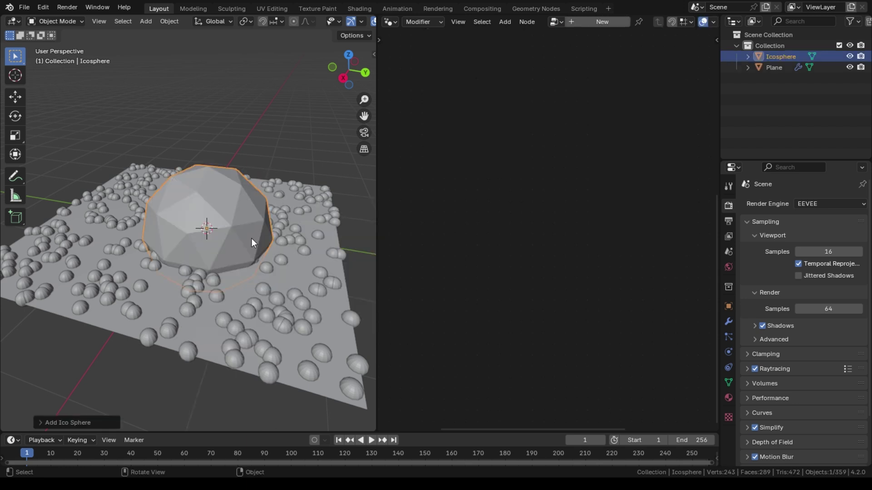
key(g)
key(z)
click(269, 135)
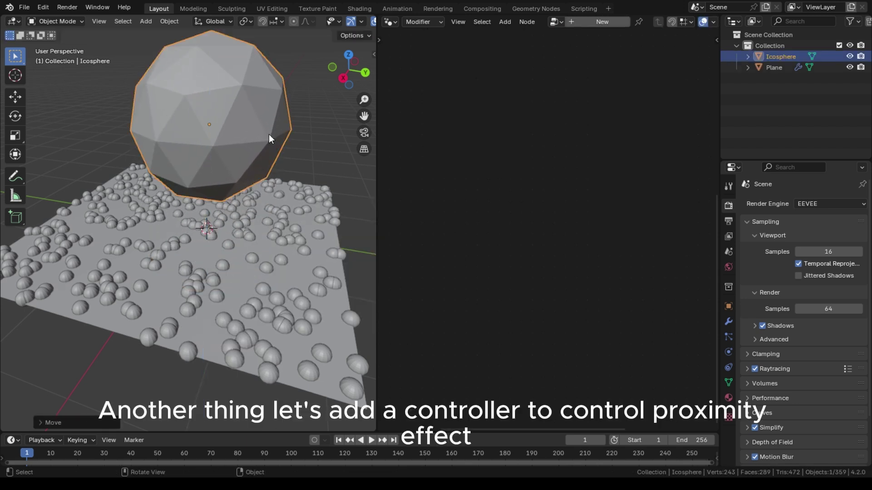
key(x)
click(269, 134)
Step: Replace the ico sphere with a monkey head mesh and raise it above the plane along Z
key(shift+a)
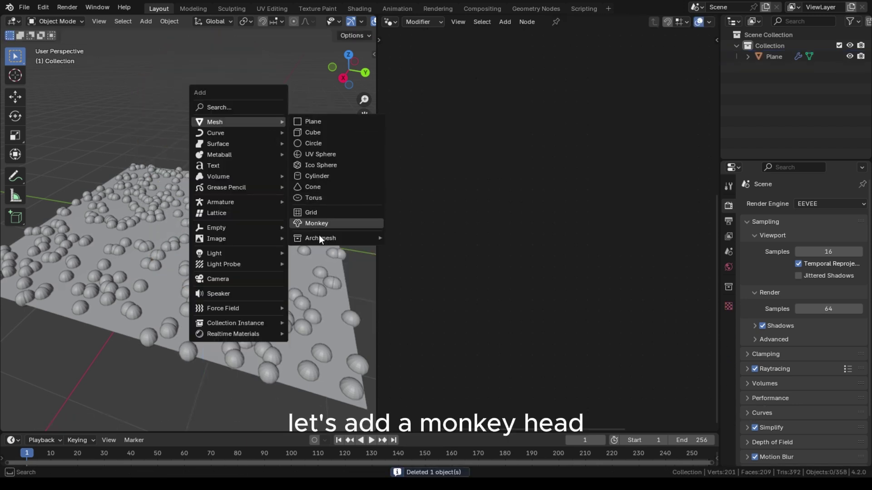
click(317, 223)
key(g)
key(z)
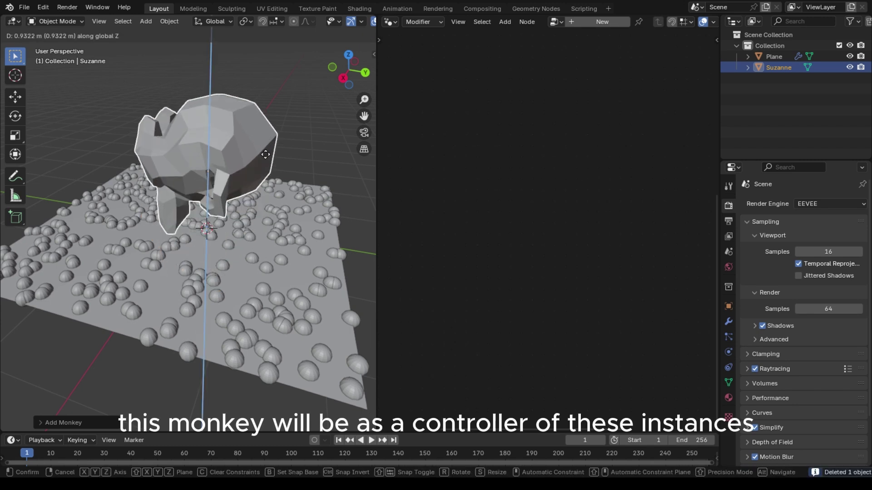
click(270, 129)
Step: Rotate the monkey head about 88° around Z and scale it down
key(r)
key(z)
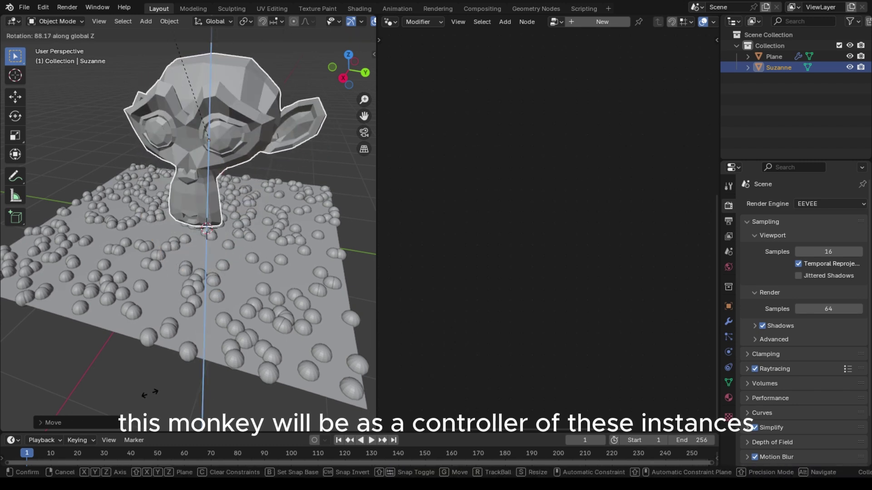
click(150, 393)
key(s)
click(273, 230)
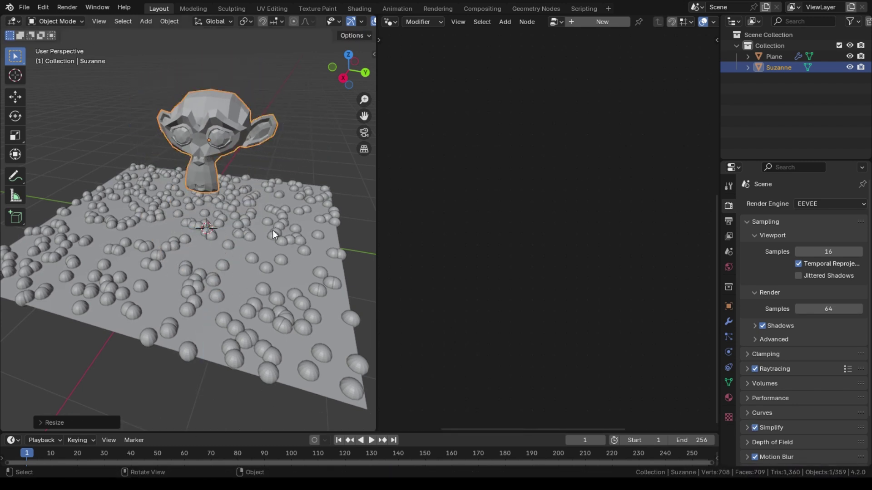
Step: Delete the UV Sphere node from the plane's geometry node tree
middle_drag(273, 230, 232, 207)
click(264, 266)
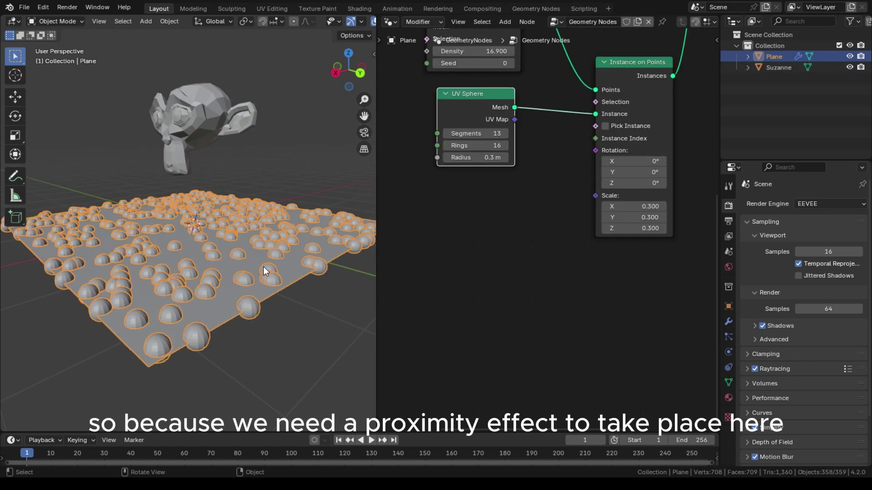
scroll(513, 113, up, 1)
middle_drag(514, 113, 513, 158)
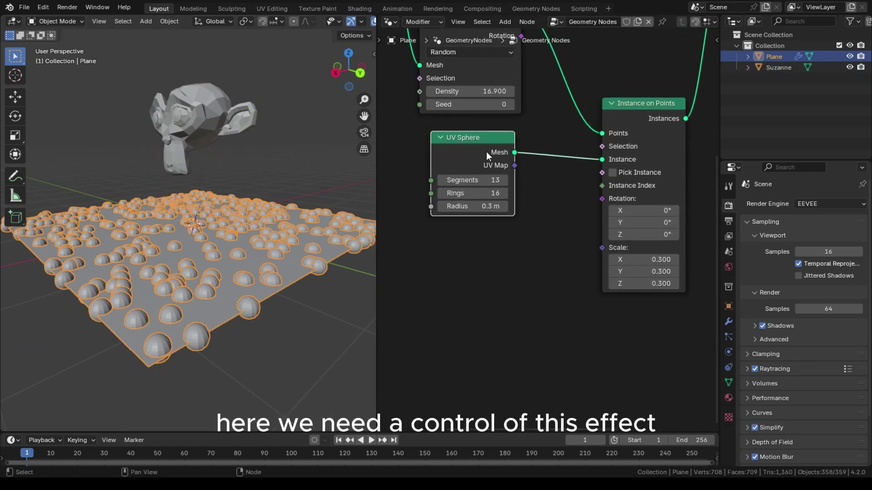
drag(487, 155, 468, 156)
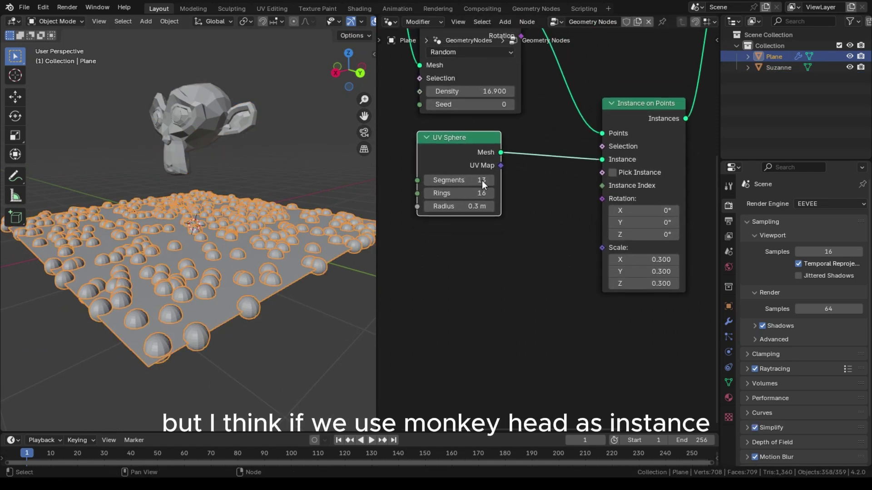
key(x)
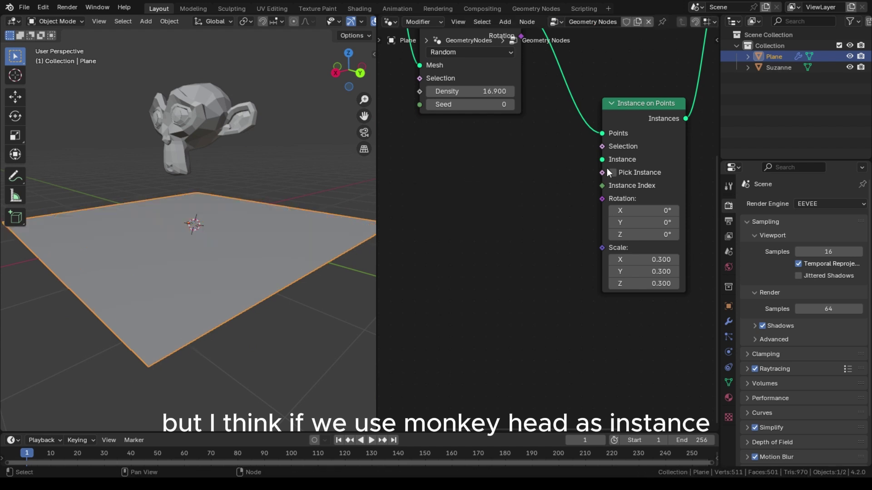
drag(533, 189, 475, 206)
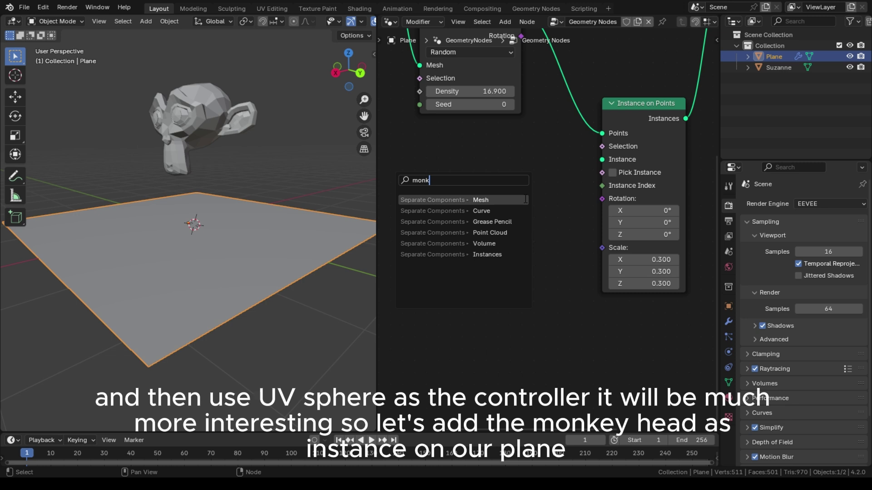
key(BackSpace)
key(BackSpace)
text(======)
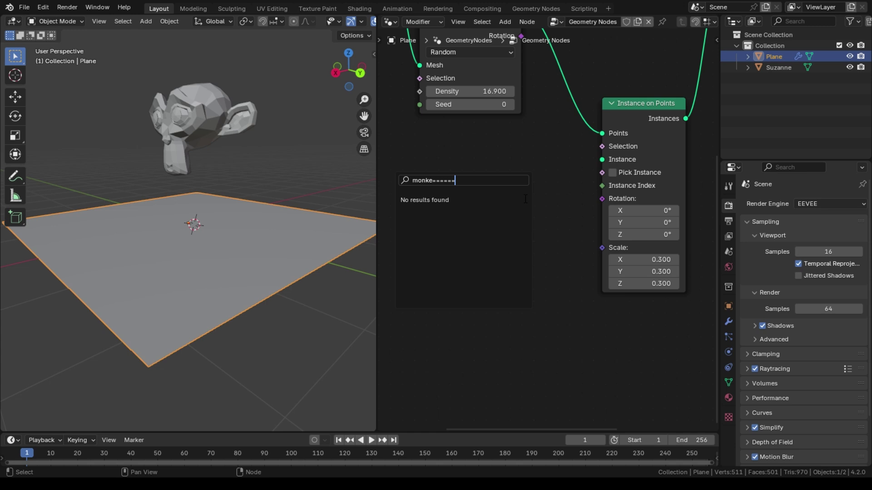
key(BackSpace)
key(BackSpace)
key(BackSpace)
key(BackSpace)
key(BackSpace)
key(Escape)
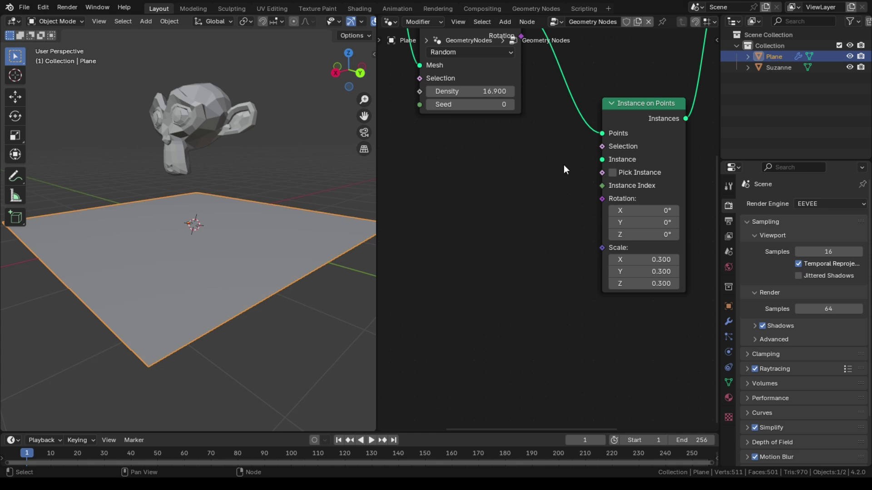
Step: Bring Suzanne into the node tree as an Object Info node and connect its Geometry to the Instance input of Instance on Points
drag(778, 68, 491, 185)
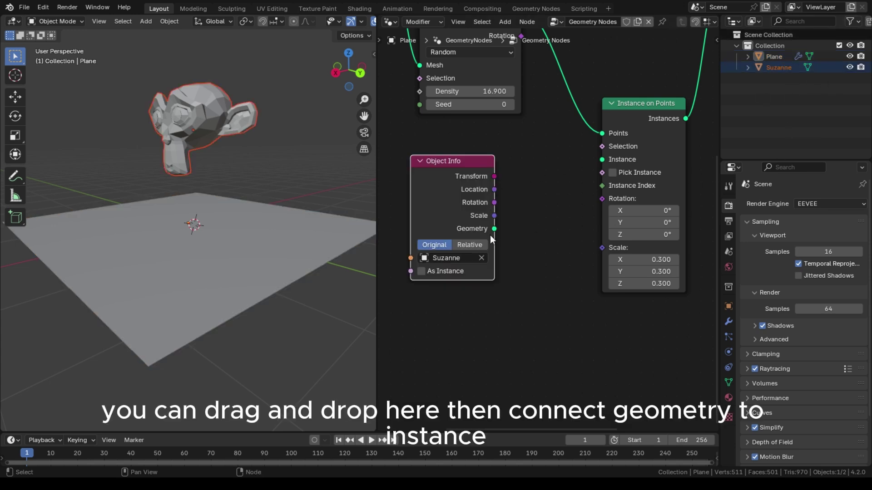
drag(494, 228, 602, 159)
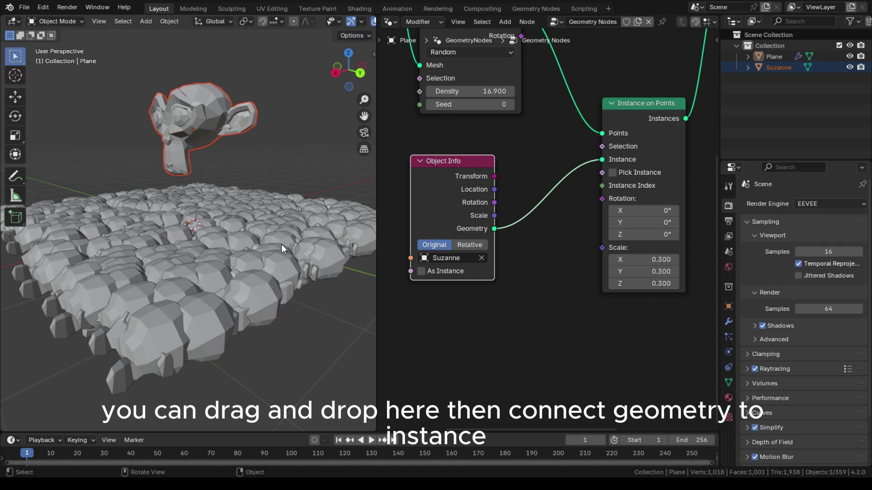
middle_drag(282, 244, 200, 245)
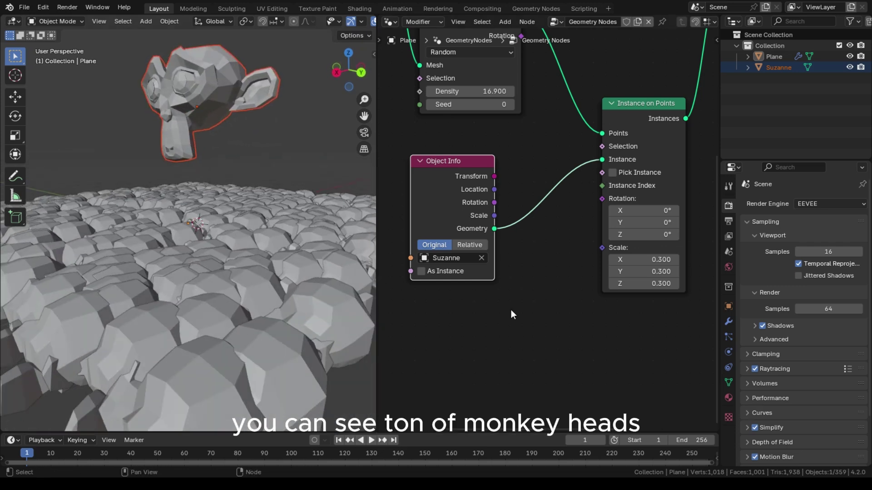
middle_drag(255, 215, 41, 263)
Step: Set the Distribute Points on Faces density to 0.9 and the instance scale to 0.2 on all axes
scroll(519, 178, up, 1)
middle_drag(519, 178, 537, 220)
drag(481, 121, 416, 122)
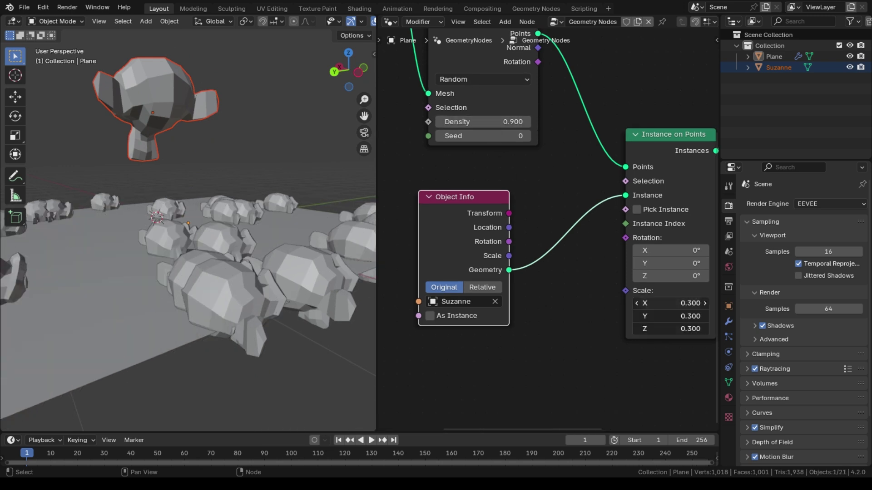
key(Return)
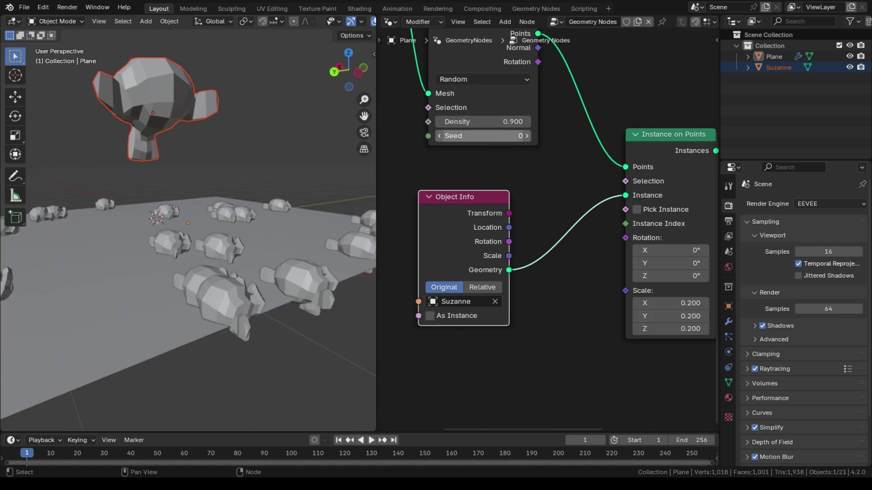
Step: Set the Distribute Points on Faces seed to -6 and its density to 2.4
drag(483, 136, 500, 125)
middle_drag(249, 163, 445, 155)
click(556, 123)
mouse_move(499, 125)
mouse_down()
mouse_move(538, 125)
mouse_move(481, 125)
mouse_move(491, 125)
mouse_up()
middle_drag(249, 177, 290, 182)
Step: Move the Object Info node farther away from the Instance on Points node to make room between them
scroll(570, 203, down, 3)
scroll(569, 202, down, 1)
drag(429, 244, 412, 245)
middle_drag(468, 237, 590, 219)
scroll(590, 219, down, 3)
drag(548, 226, 461, 212)
Step: Try inserting a duplicate Instance on Points node with a scale of 1 on the link coming from Object Info
click(680, 190)
key(shift+d)
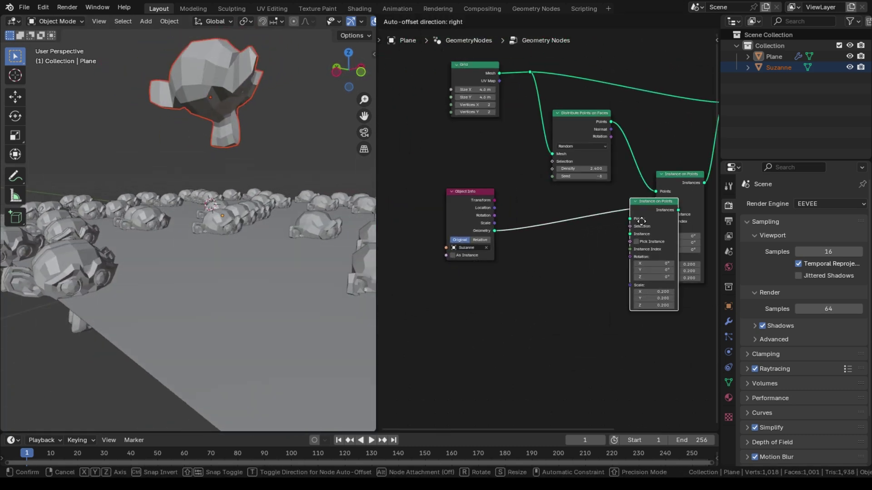
click(571, 239)
scroll(581, 282, up, 2)
scroll(582, 282, up, 1)
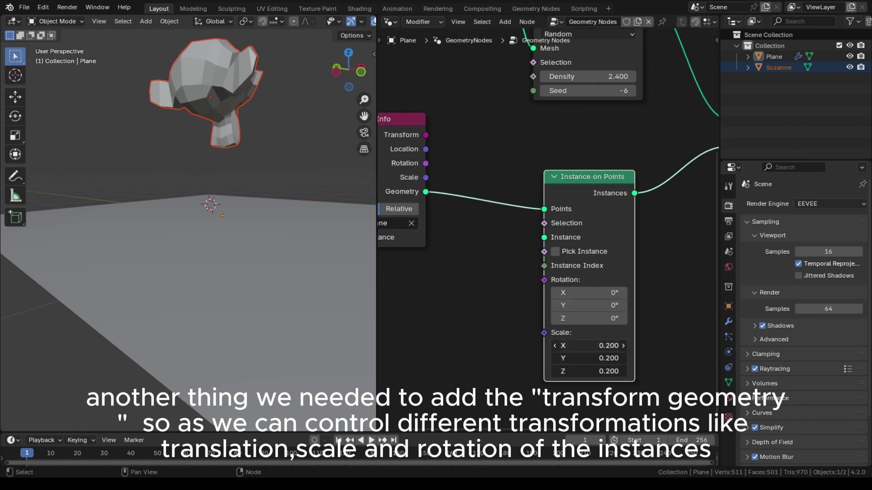
scroll(627, 198, down, 1)
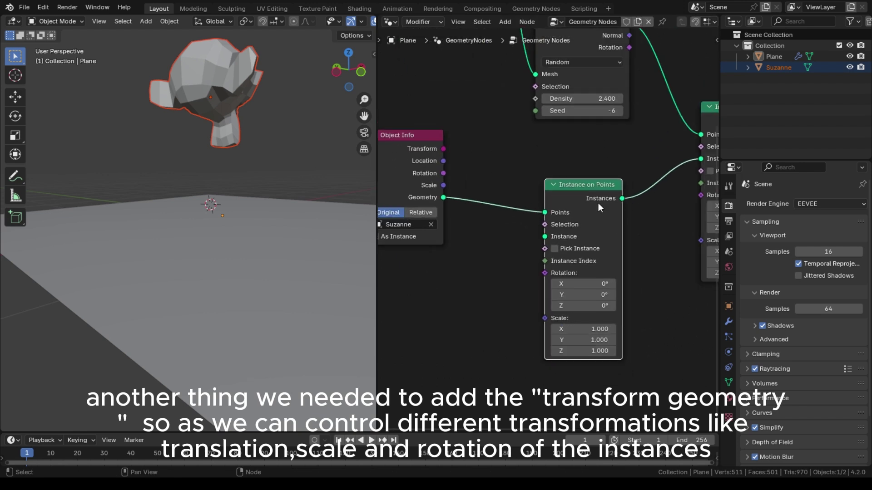
key(ctrl+z)
Step: Insert a Transform Geometry node on the link between Object Info and Instance on Points
scroll(524, 315, down, 3)
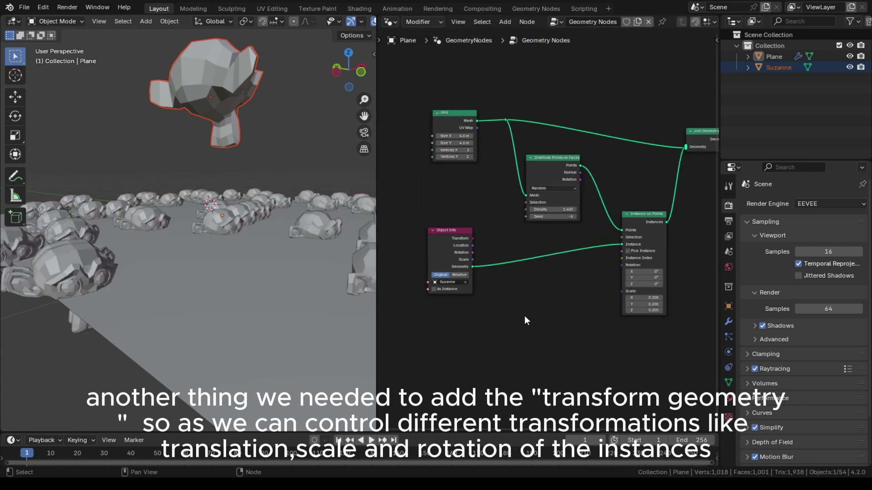
key(F3)
text(transfor)
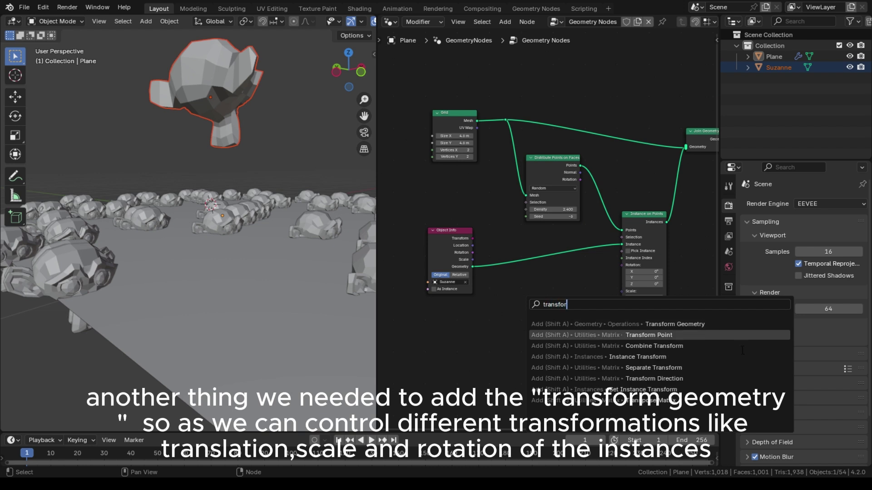
click(704, 323)
click(546, 269)
Step: Set the Transform Geometry node's Z translation to 1 m so the monkey heads sit higher on the plane
scroll(546, 269, up, 2)
scroll(559, 332, up, 3)
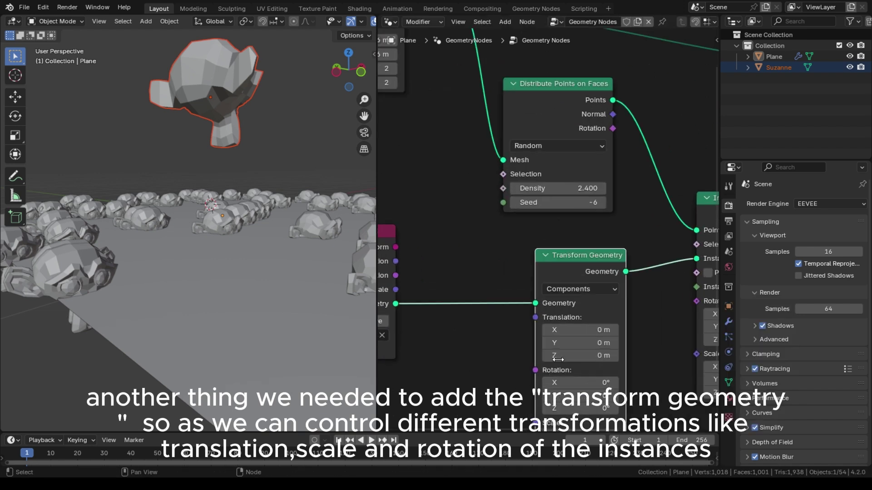
drag(563, 290, 613, 285)
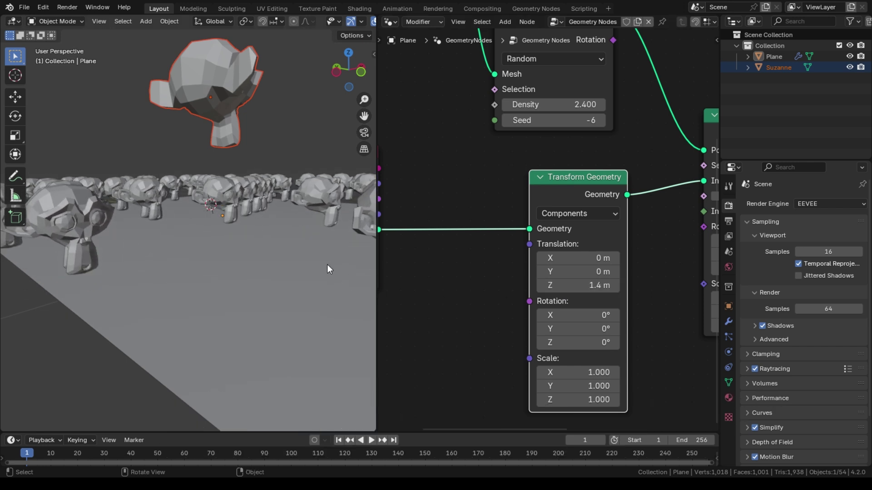
scroll(253, 263, up, 2)
middle_drag(252, 263, 288, 255)
mouse_move(580, 286)
mouse_down()
mouse_move(522, 286)
mouse_move(565, 286)
mouse_up()
Step: Hide the original monkey head and add an ico sphere to the scene as the controller
middle_drag(250, 175, 243, 127)
scroll(263, 207, down, 4)
key(h)
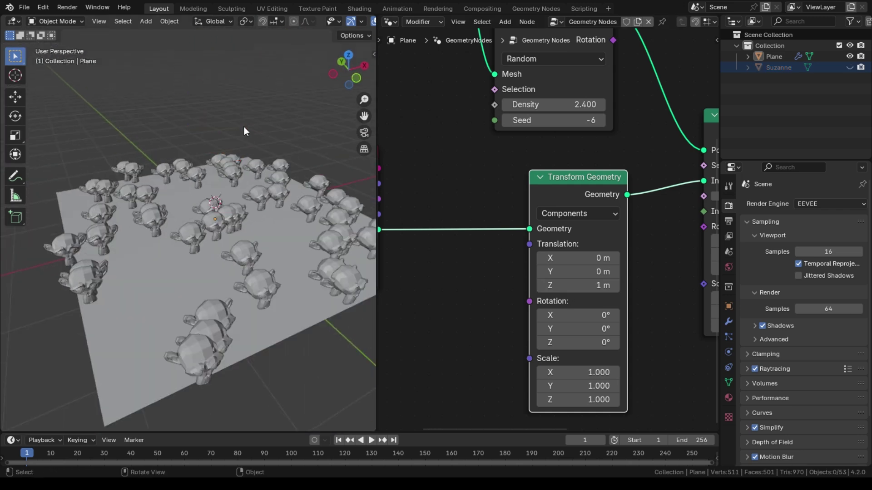
key(shift+a)
mouse_move(242, 118)
click(308, 159)
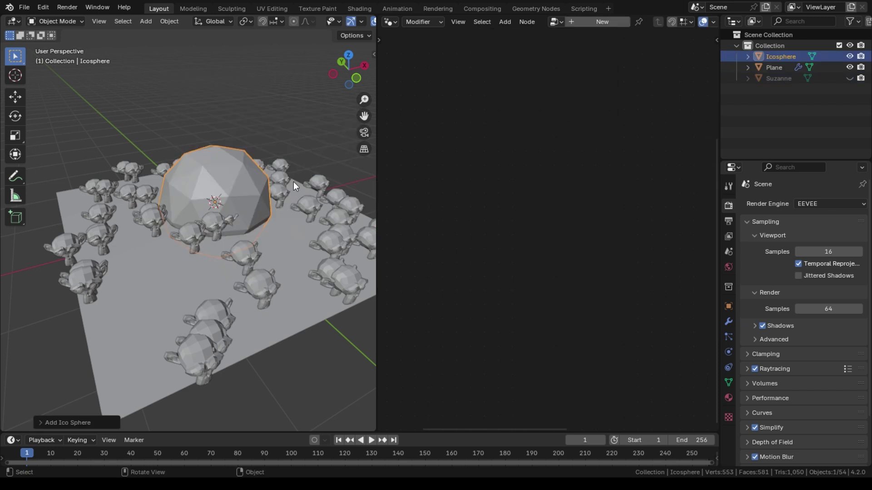
Step: Raise the ico sphere above the plane along Z and scale it down
key(g)
key(z)
click(304, 200)
key(s)
click(247, 169)
middle_drag(238, 240, 219, 243)
Step: Set the plane's Grid node to 15 X and 11 Y vertices, and the point distribution density to 5.1
click(263, 260)
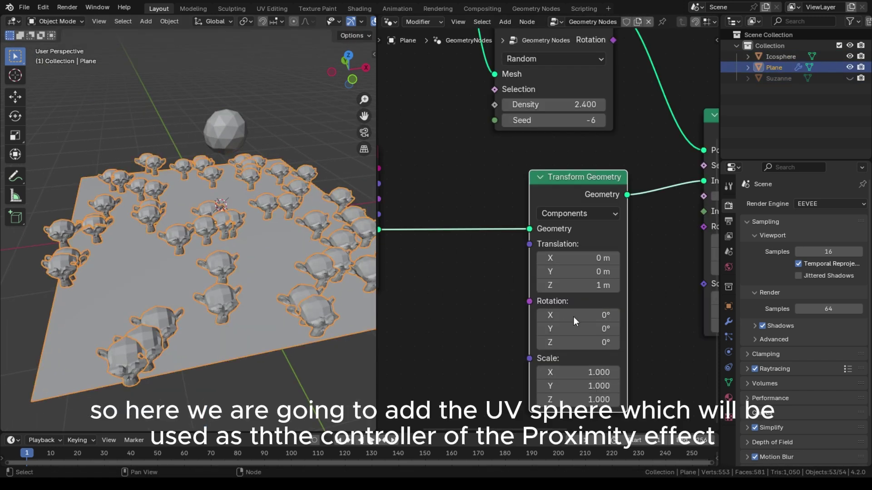
scroll(574, 321, down, 8)
middle_drag(648, 195, 701, 258)
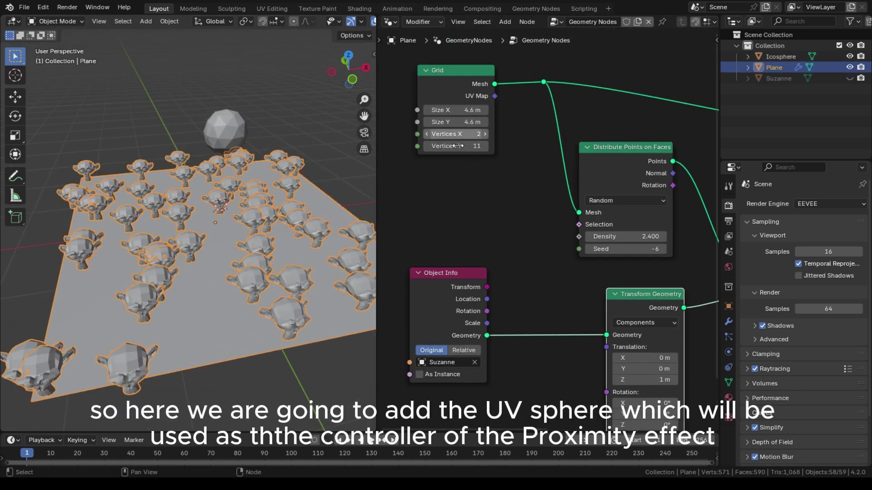
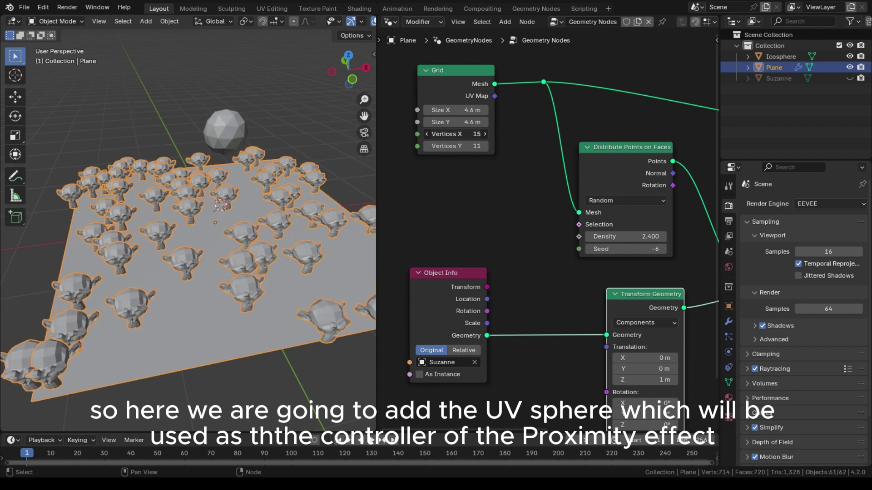
middle_drag(491, 178, 445, 135)
drag(579, 194, 616, 193)
Step: Adjust the ico sphere's height above the monkey heads along Z
click(301, 120)
middle_drag(262, 141, 259, 126)
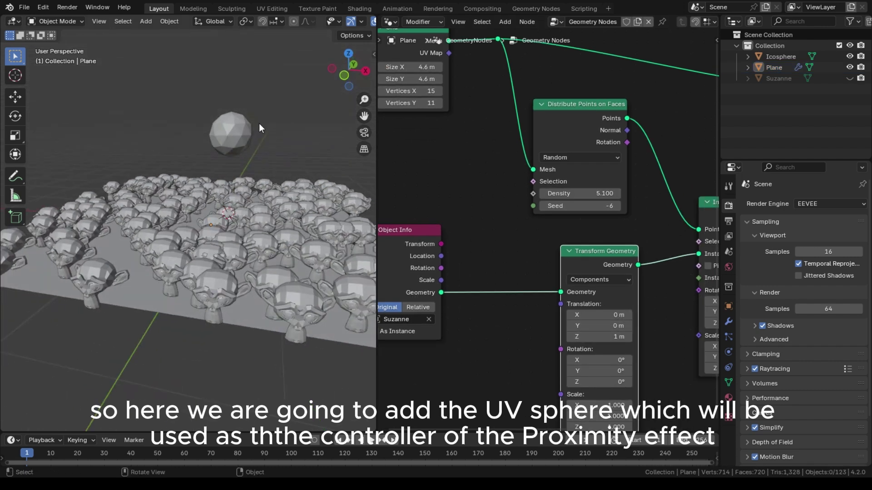
click(244, 138)
key(g)
key(z)
click(239, 142)
click(262, 227)
Step: Shift the ico sphere sideways above the plane along the X axis
mouse_move(262, 227)
middle_down()
mouse_move(265, 240)
mouse_move(266, 226)
middle_up()
scroll(263, 239, down, 5)
click(215, 123)
key(g)
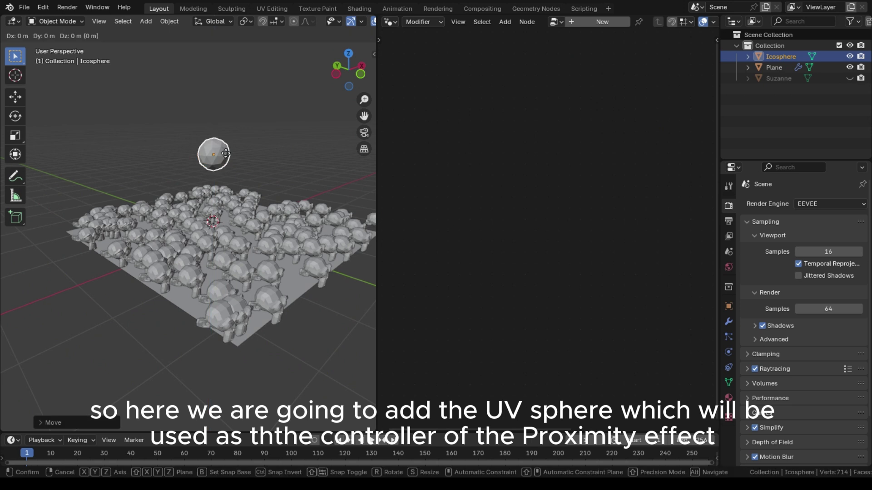
key(x)
click(252, 150)
Step: Move the Transform Geometry node lower in the plane's node tree to space out the nodes
click(291, 209)
scroll(518, 232, down, 6)
middle_drag(678, 269, 575, 186)
middle_drag(625, 150, 639, 215)
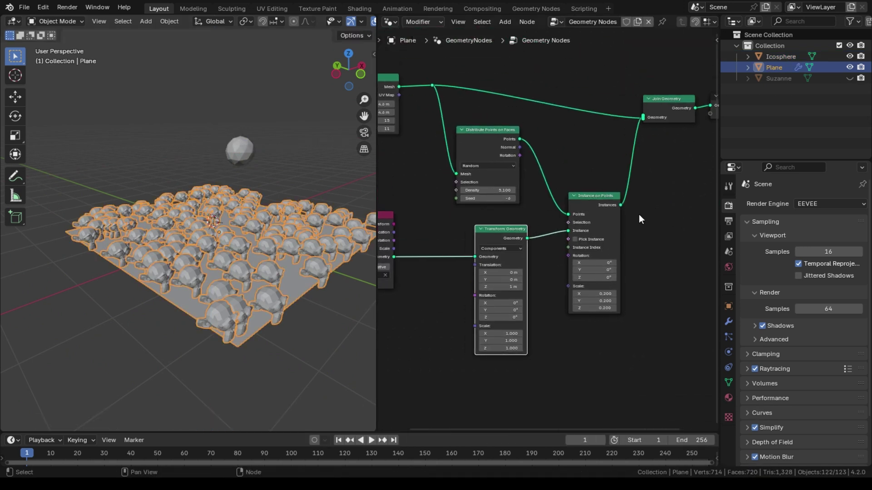
scroll(639, 214, down, 3)
middle_drag(522, 97, 546, 97)
click(547, 97)
scroll(593, 256, up, 5)
drag(530, 246, 524, 275)
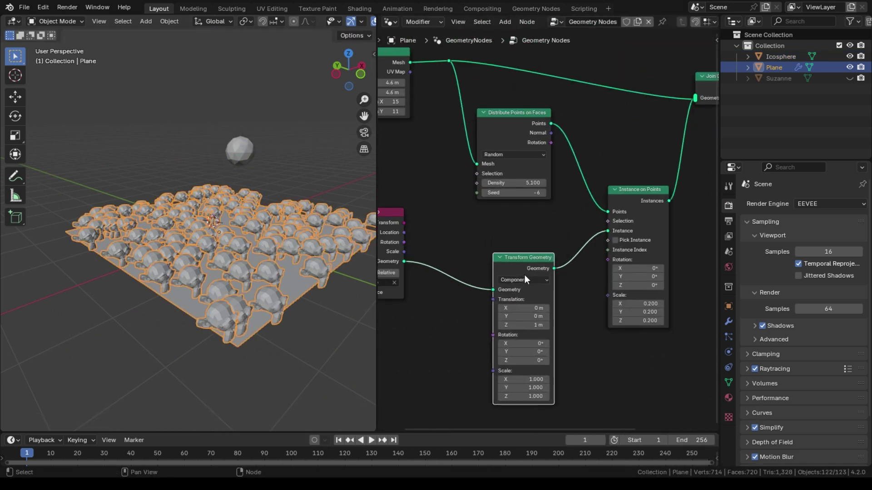
scroll(468, 278, up, 4)
middle_drag(468, 278, 510, 225)
scroll(207, 194, up, 3)
shift+middle_drag(207, 195, 183, 172)
scroll(181, 171, down, 2)
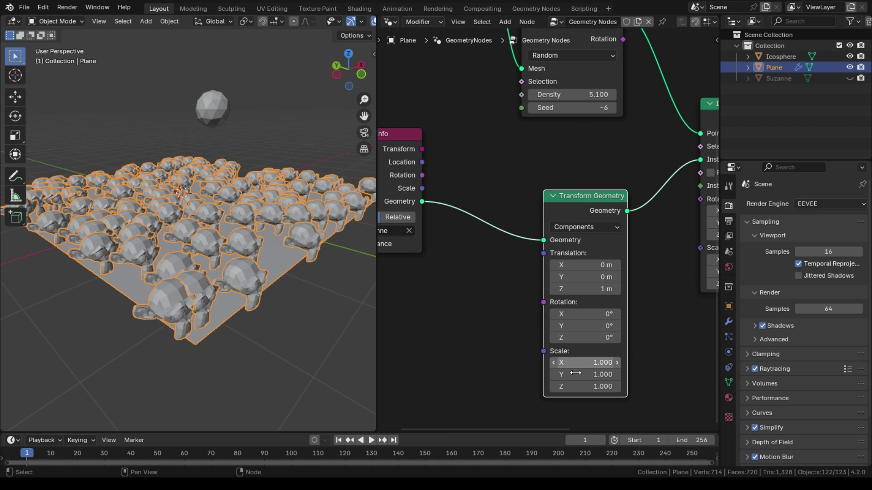
drag(577, 326, 587, 326)
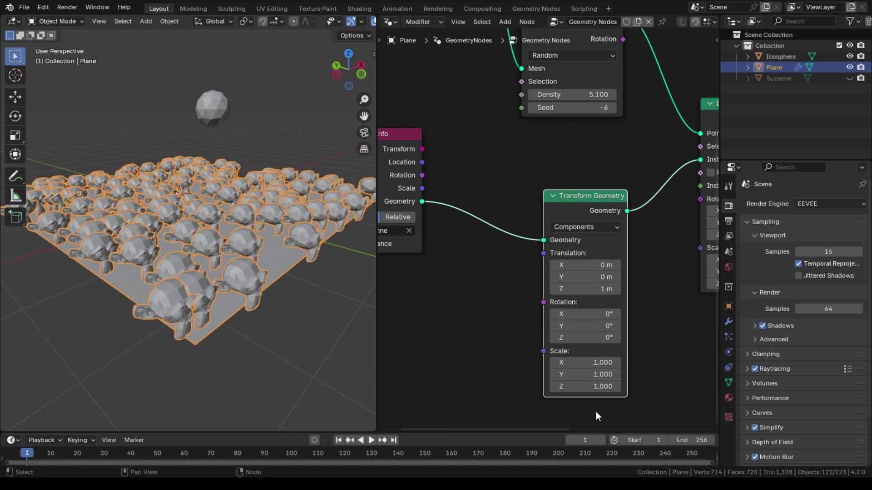
Step: Add a Geometry Proximity node to the plane's node tree, below the Suzanne Object Info node
scroll(553, 310, down, 2)
scroll(445, 326, down, 1)
key(F3)
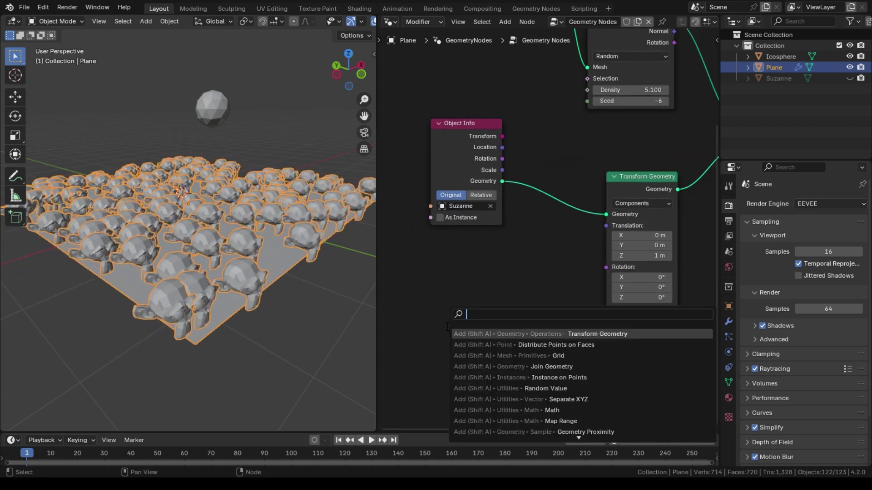
text(proximi)
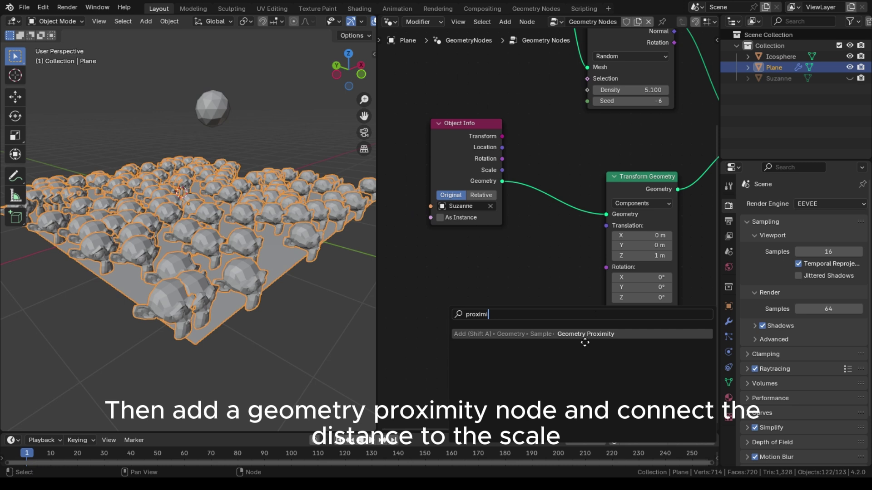
key(Return)
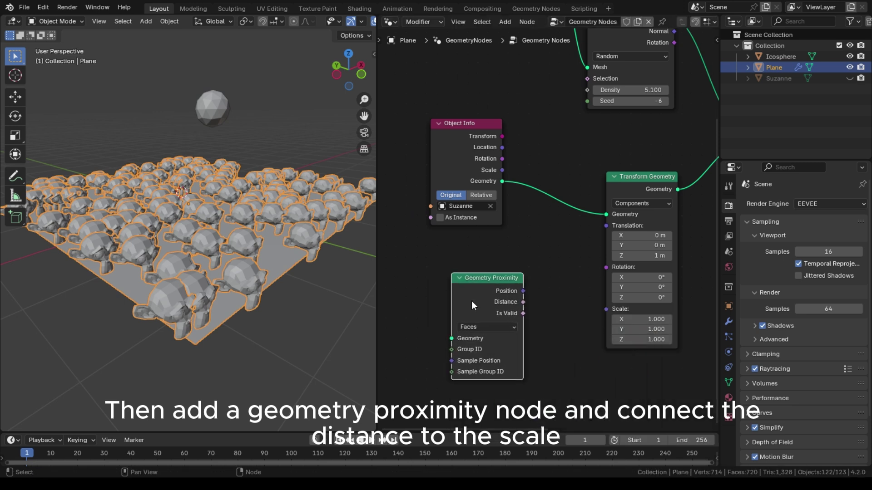
middle_drag(471, 301, 501, 272)
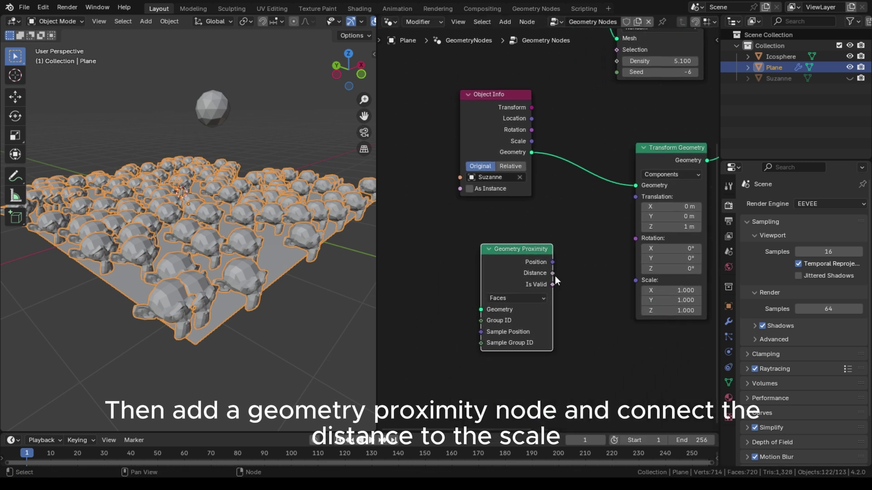
drag(552, 272, 604, 275)
click(479, 246)
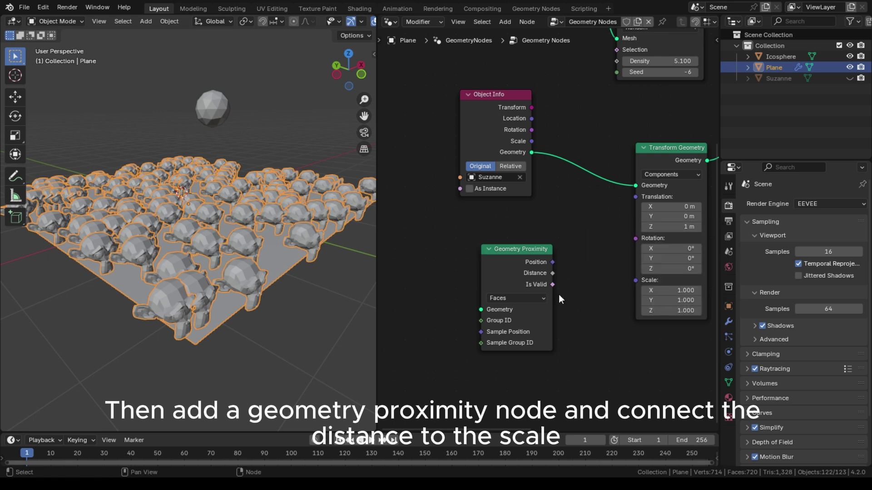
drag(552, 273, 591, 274)
Step: Spread out the nodes by moving Transform Geometry up and lowering Geometry Proximity and Instance on Points
scroll(608, 252, down, 3)
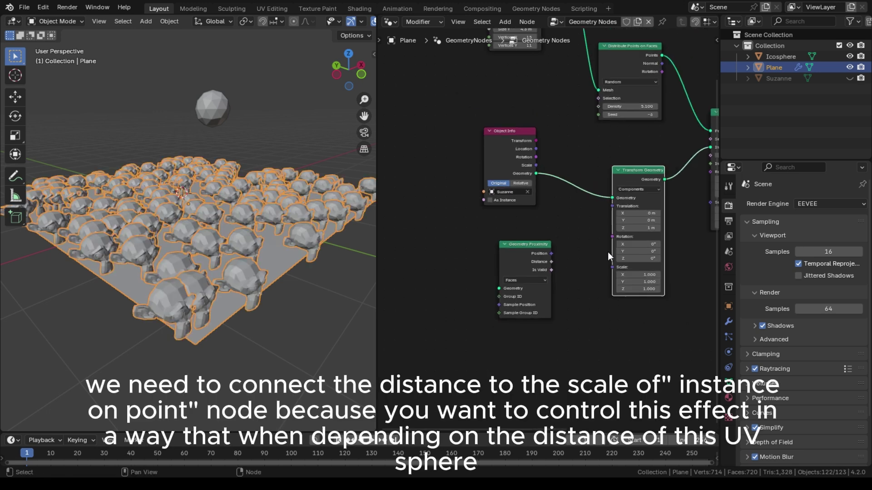
drag(592, 155, 584, 143)
scroll(535, 195, down, 2)
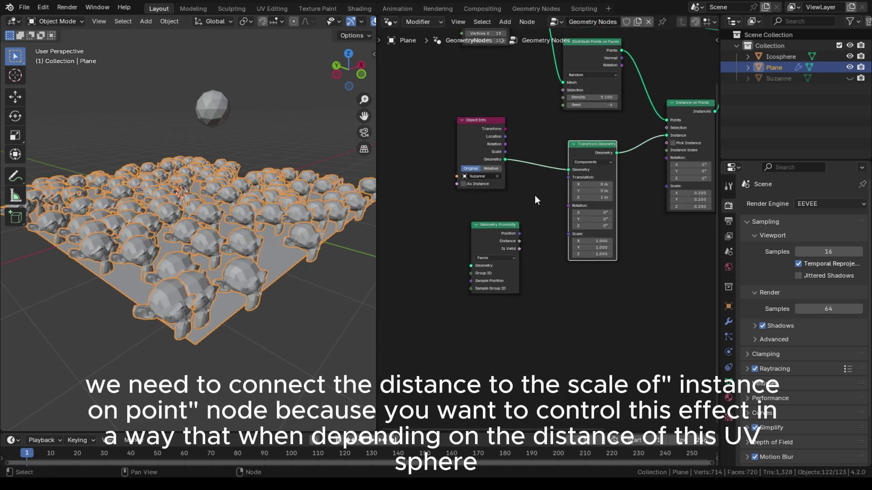
middle_drag(564, 198, 523, 181)
drag(460, 219, 468, 278)
drag(544, 141, 538, 117)
drag(637, 114, 631, 218)
Step: Move the Geometry Proximity node closer to the Instance on Points node
scroll(567, 250, up, 5)
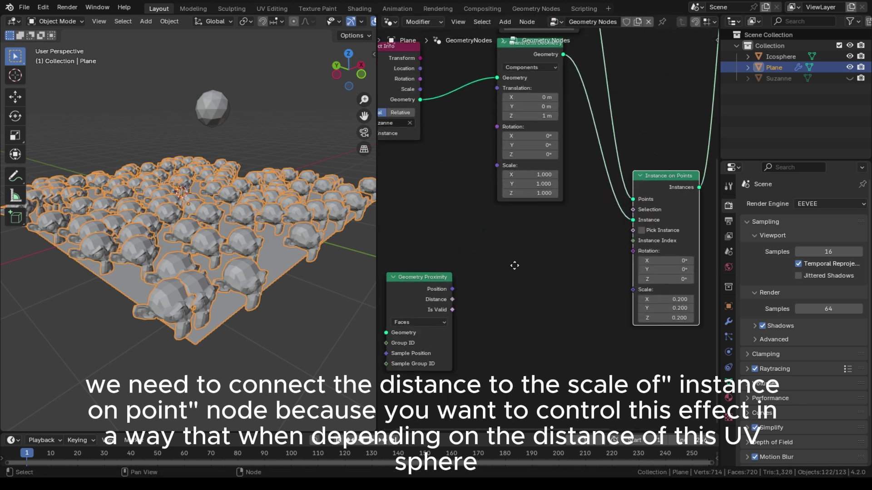
middle_drag(514, 266, 509, 223)
drag(399, 256, 524, 251)
scroll(554, 249, up, 3)
middle_drag(555, 252, 471, 225)
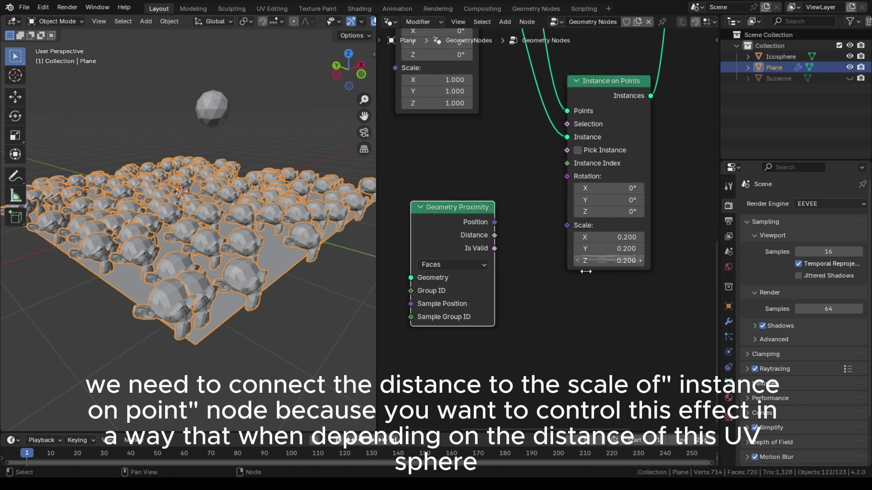
drag(593, 261, 601, 237)
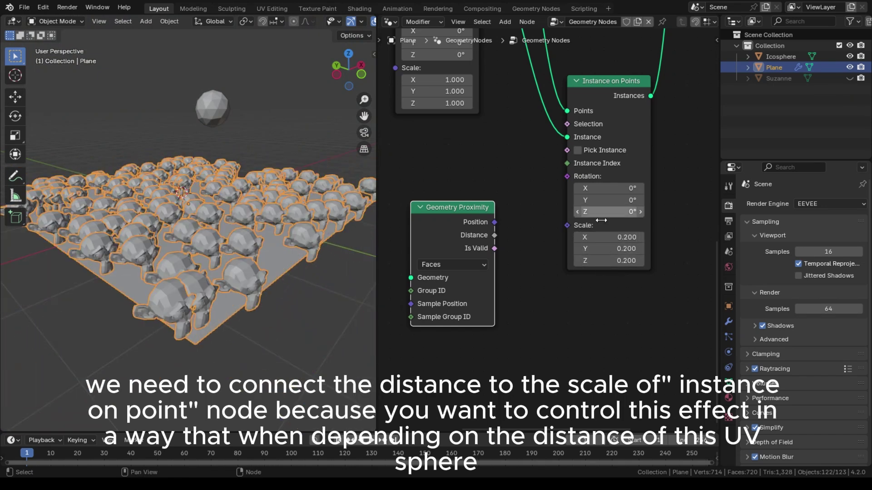
drag(590, 188, 585, 205)
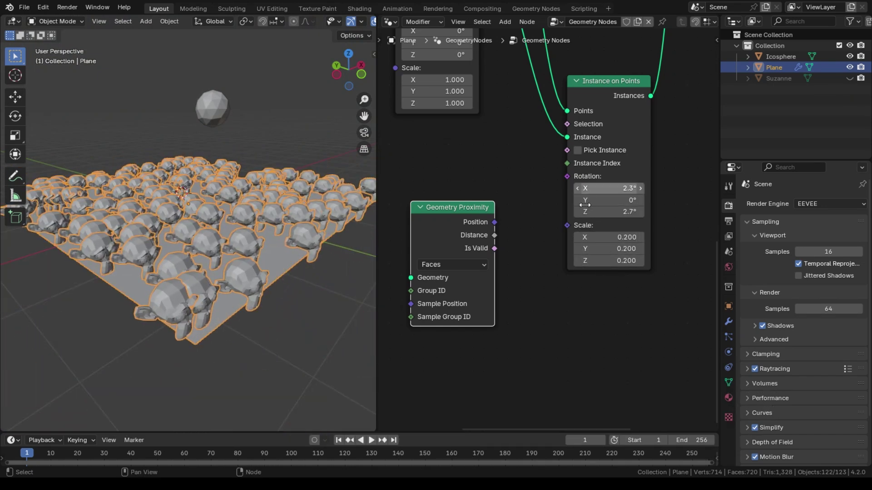
key(ctrl+z)
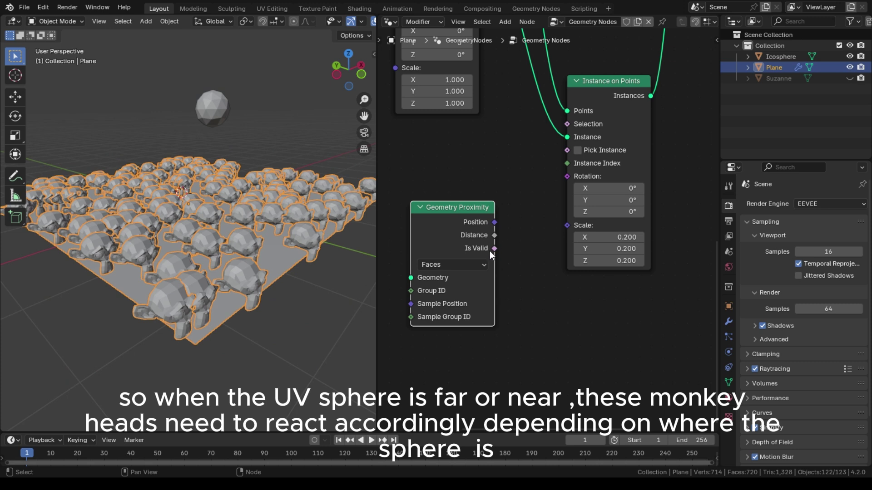
Step: Connect the Geometry Proximity node's Distance output to the Scale input of Instance on Points
drag(494, 235, 567, 226)
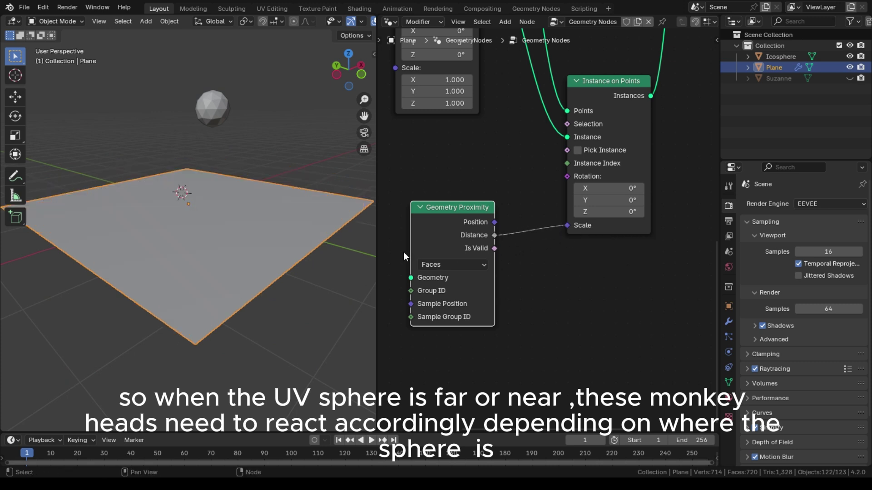
middle_drag(451, 216, 476, 195)
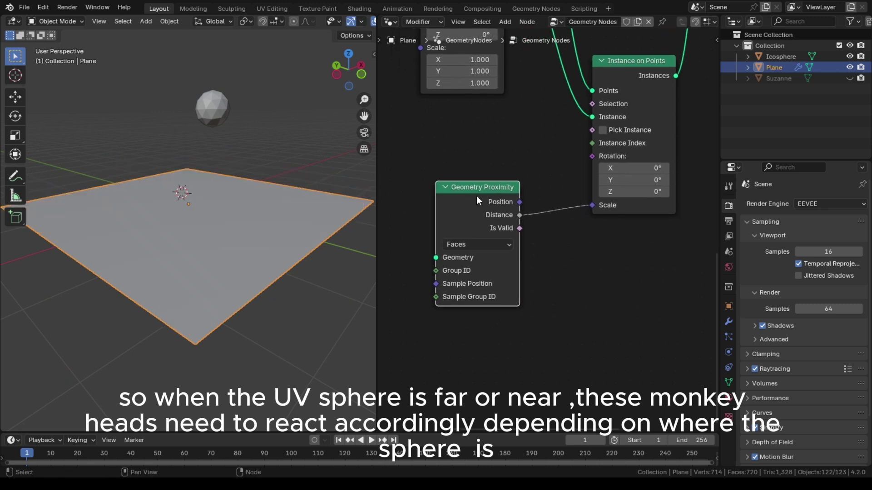
Step: Lower the icosphere along Z toward the plane and reselect the plane
click(209, 121)
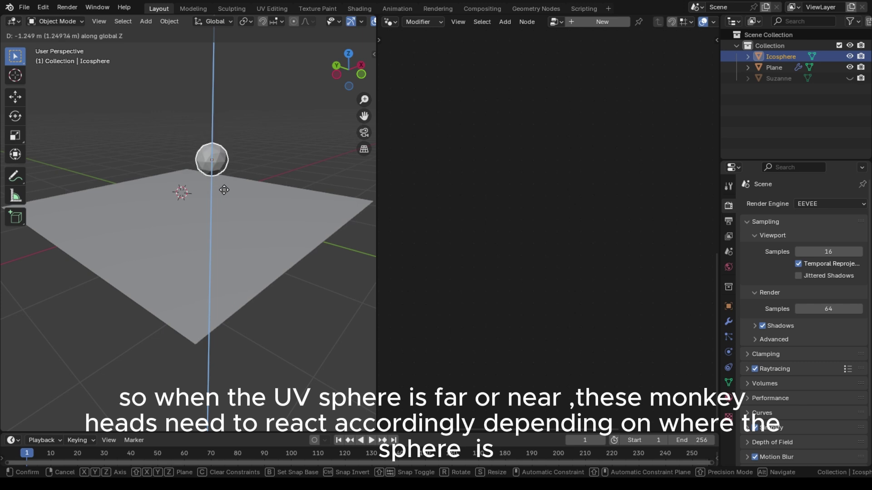
click(241, 238)
middle_drag(461, 161, 486, 168)
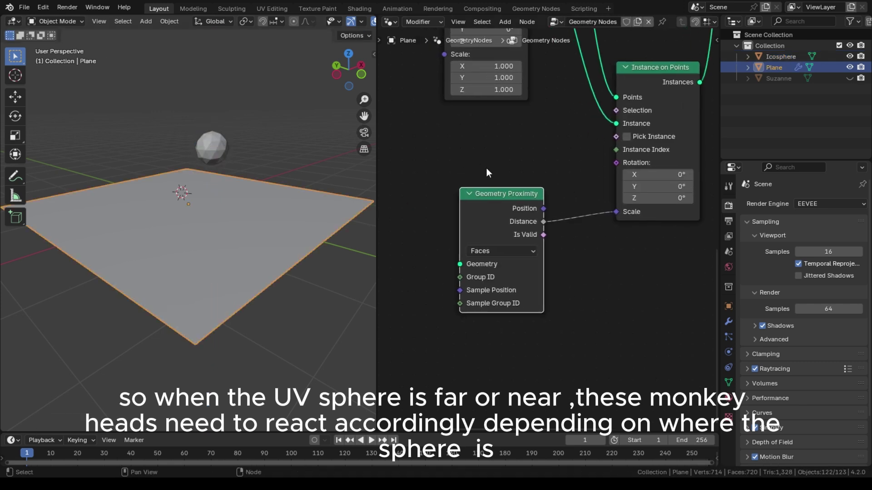
Step: Deselect the plane and move Suzanne out of Collection into the Scene Collection
click(295, 131)
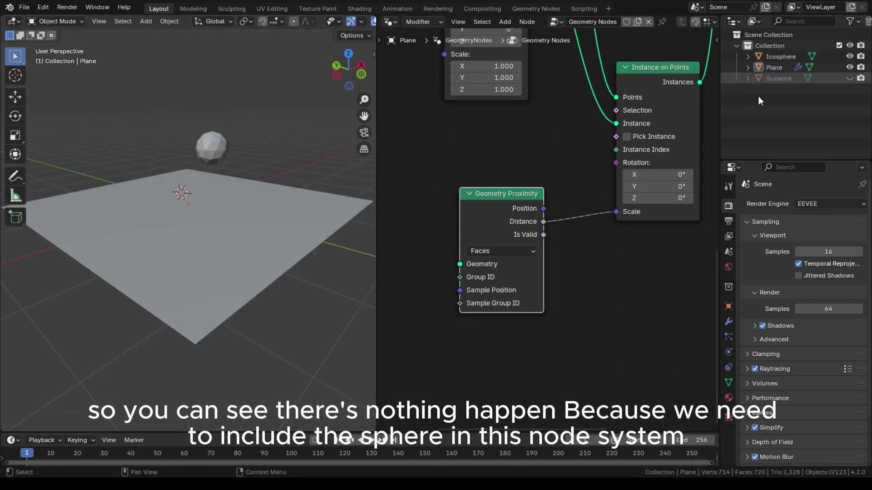
drag(774, 98, 775, 98)
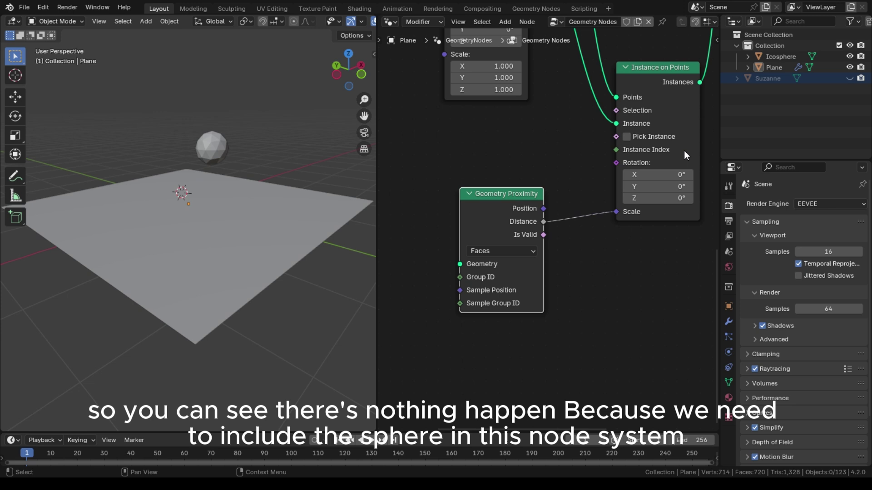
scroll(462, 239, down, 3)
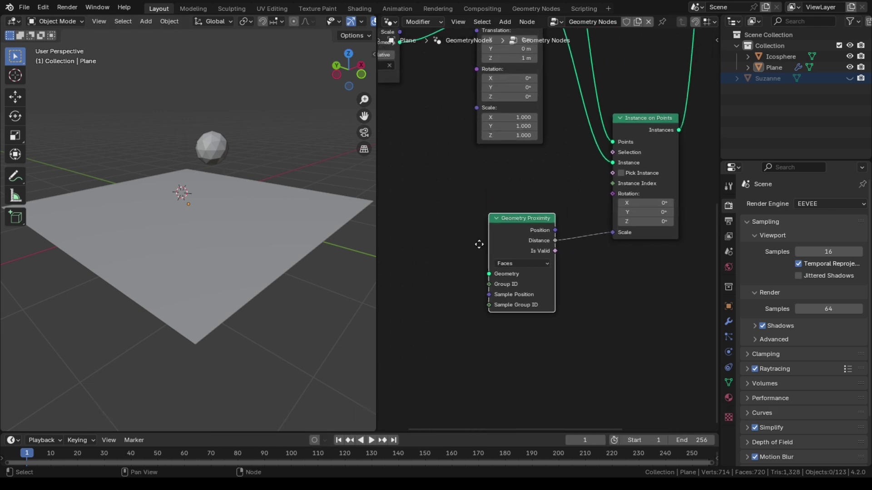
Step: Bring the Icosphere into the plane's node tree as an Object Info node beside Geometry Proximity
click(208, 155)
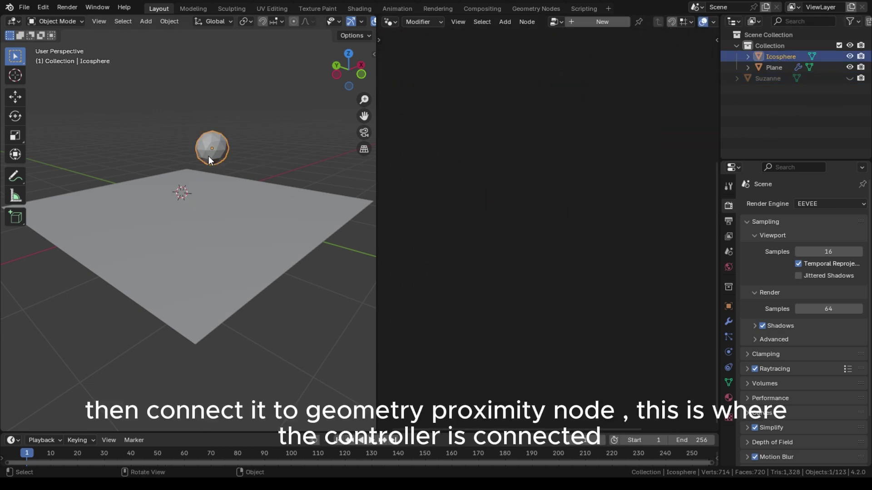
click(772, 67)
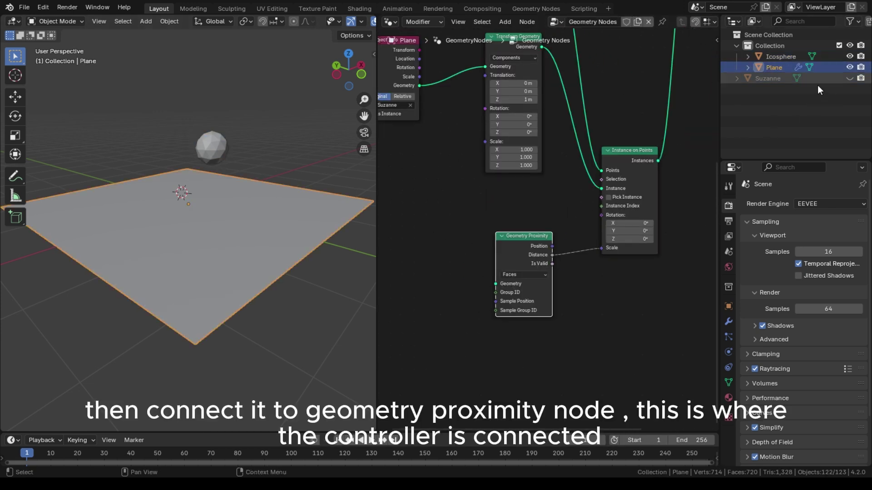
drag(774, 56, 413, 278)
scroll(454, 268, up, 3)
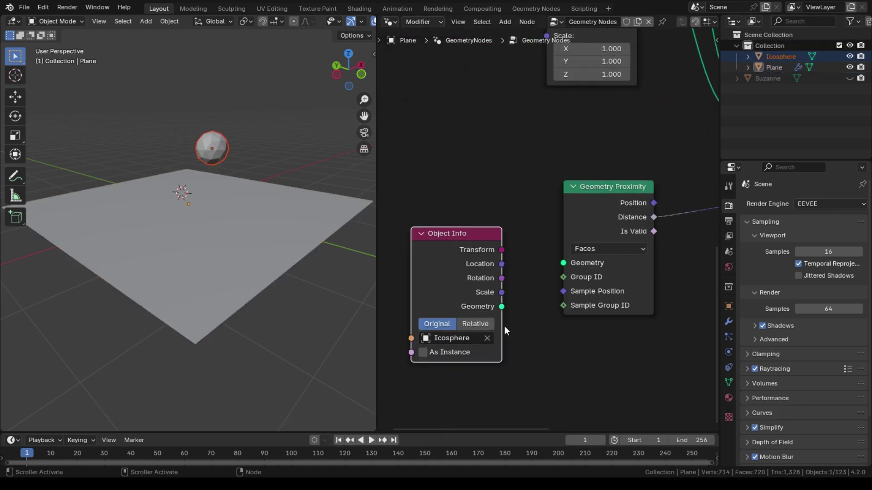
Step: Connect the Icosphere Object Info's Geometry output to the Geometry input of Geometry Proximity
drag(562, 281, 563, 280)
scroll(263, 225, down, 3)
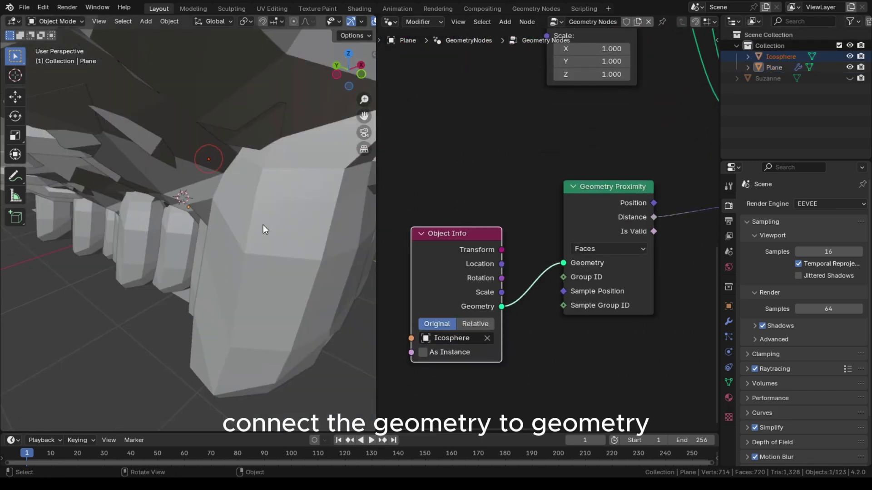
middle_drag(254, 220, 125, 186)
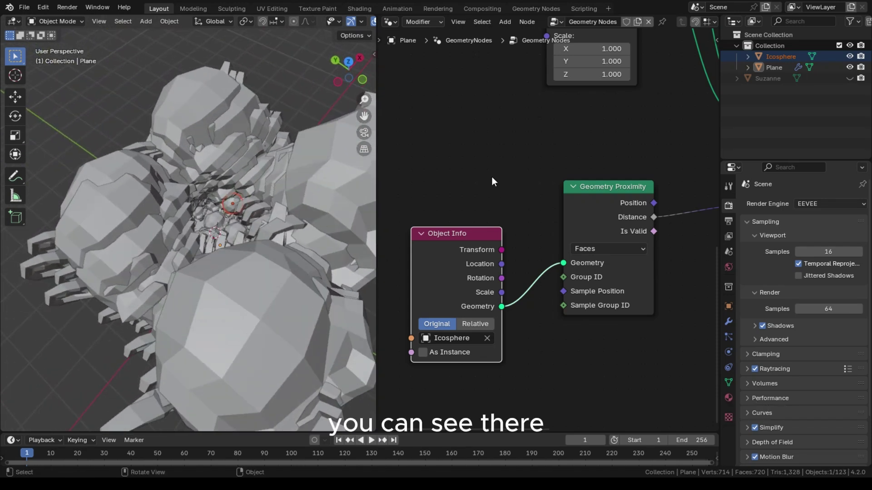
Step: Move the icosphere and raise it along Z above the enlarged monkey heads
click(233, 222)
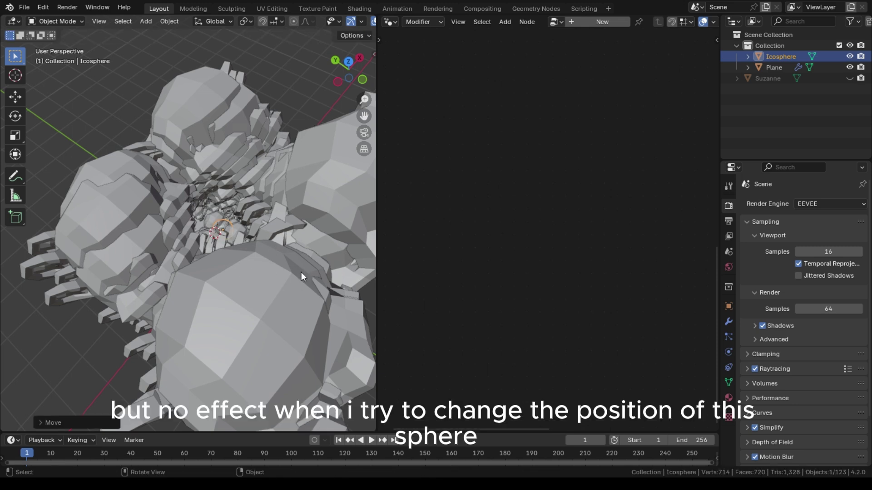
key(z)
click(311, 162)
middle_drag(311, 162, 192, 293)
Step: Select the monkey heads' plane and set the Icosphere Object Info node to Relative
click(192, 294)
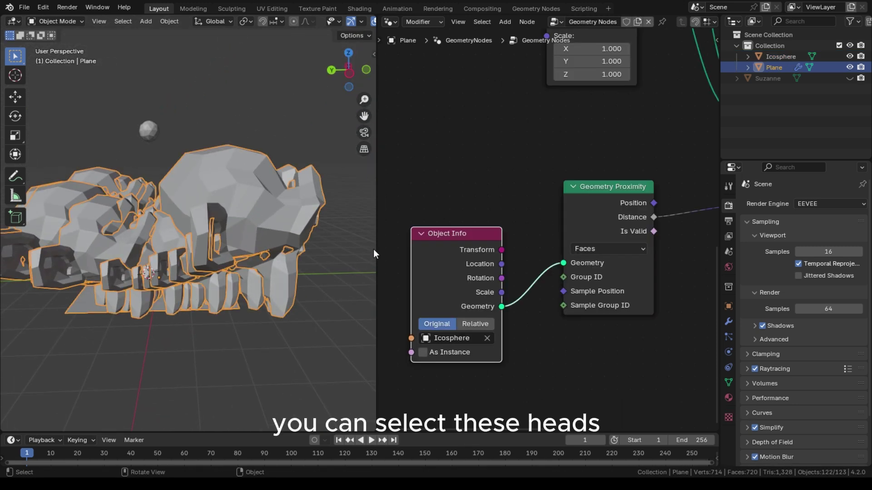
scroll(440, 253, up, 1)
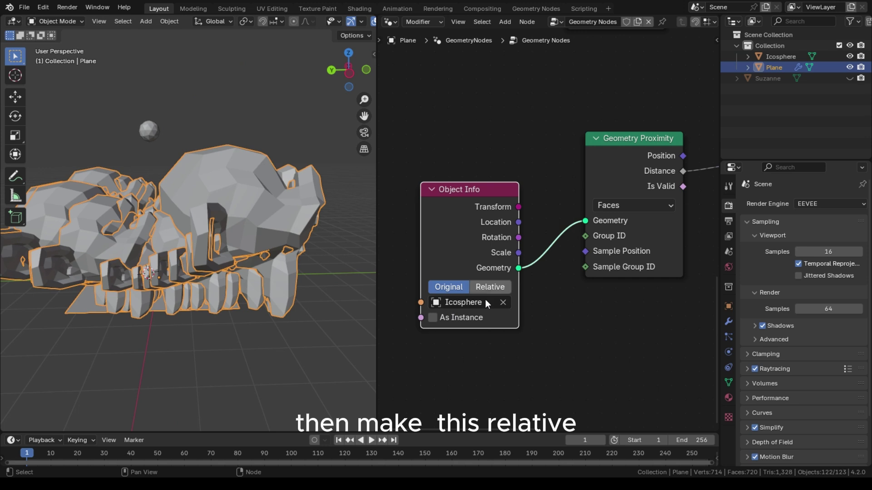
click(488, 287)
Step: Select the Icosphere and move it freely around the monkey heads to test the proximity effect
middle_drag(274, 193, 332, 189)
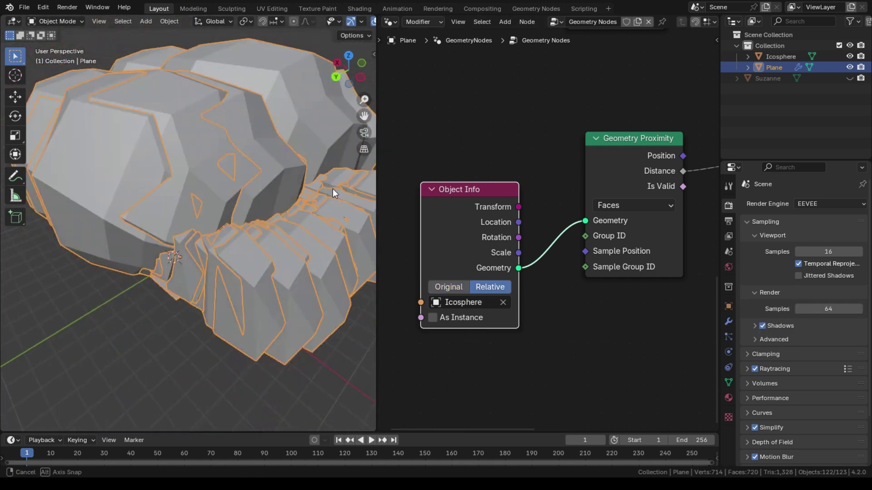
scroll(342, 185, down, 3)
click(783, 57)
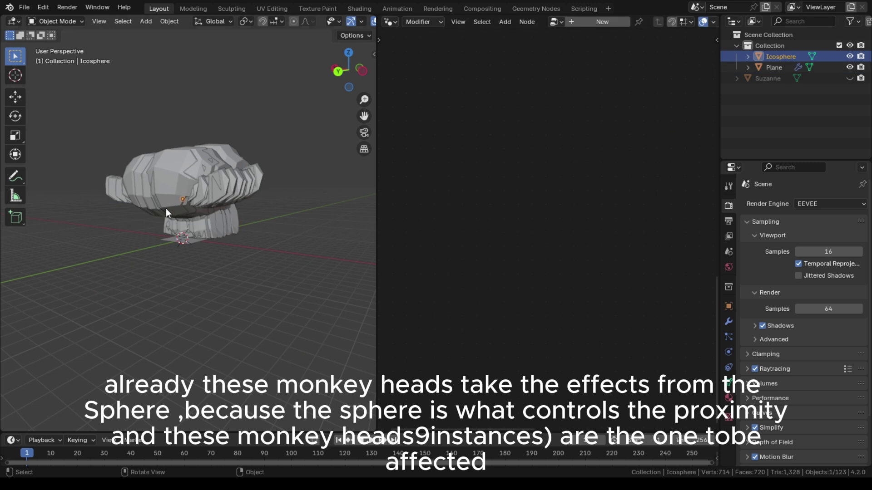
key(g)
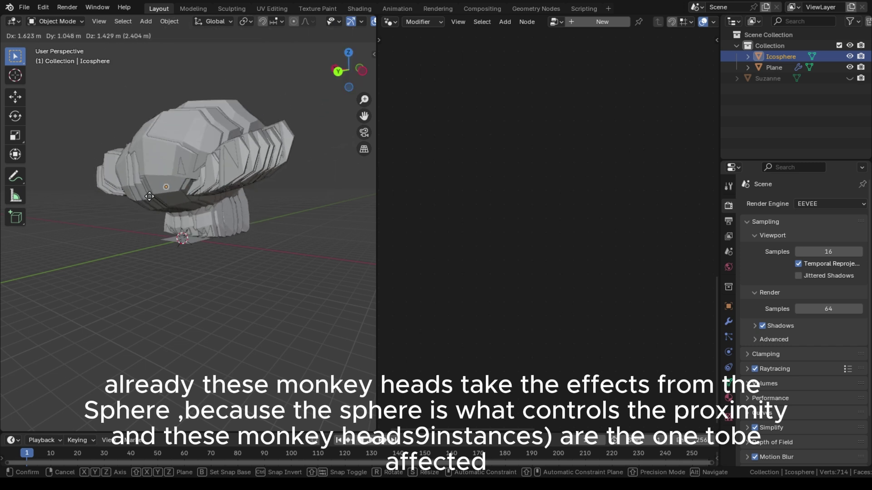
key(g)
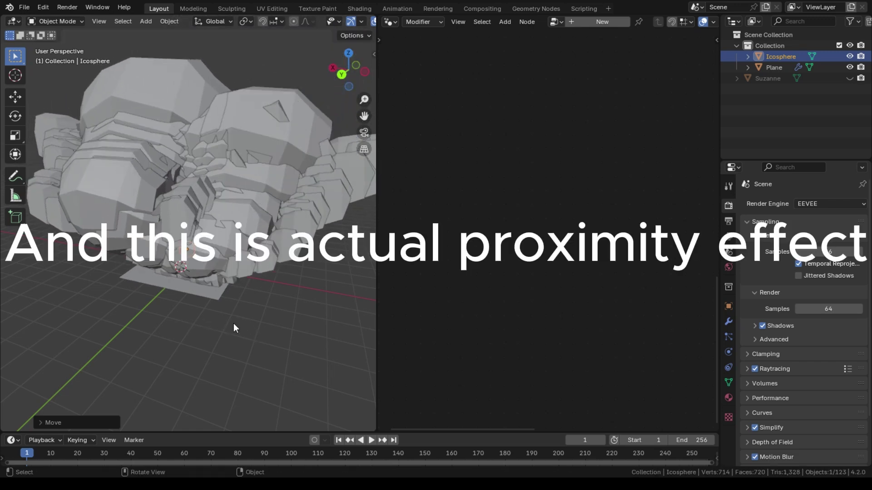
Step: Move the Icosphere Object Info and Geometry Proximity nodes away from Instance on Points to make room between them
scroll(642, 200, down, 3)
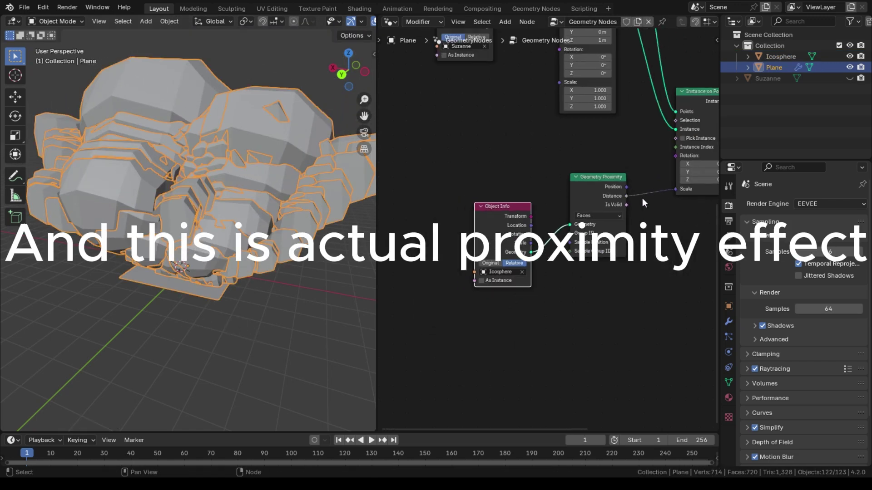
middle_drag(642, 198, 592, 181)
scroll(505, 223, up, 1)
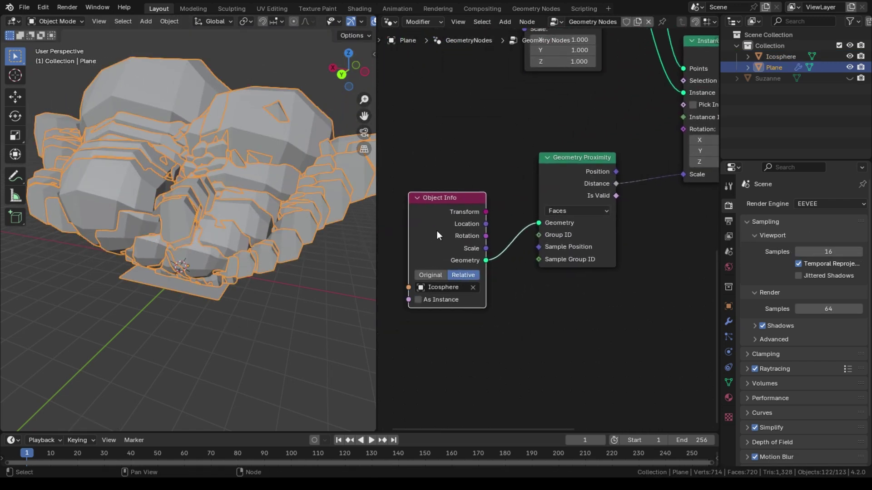
drag(436, 231, 565, 275)
scroll(462, 182, down, 3)
key(g)
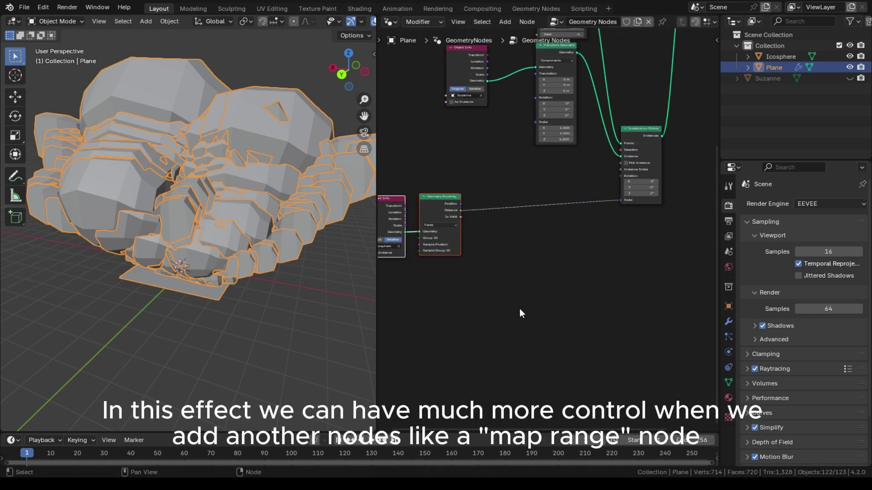
Step: Add a Map Range node on the link between the Geometry Proximity distance and the Instance on Points scale
click(522, 314)
key(F3)
text(map)
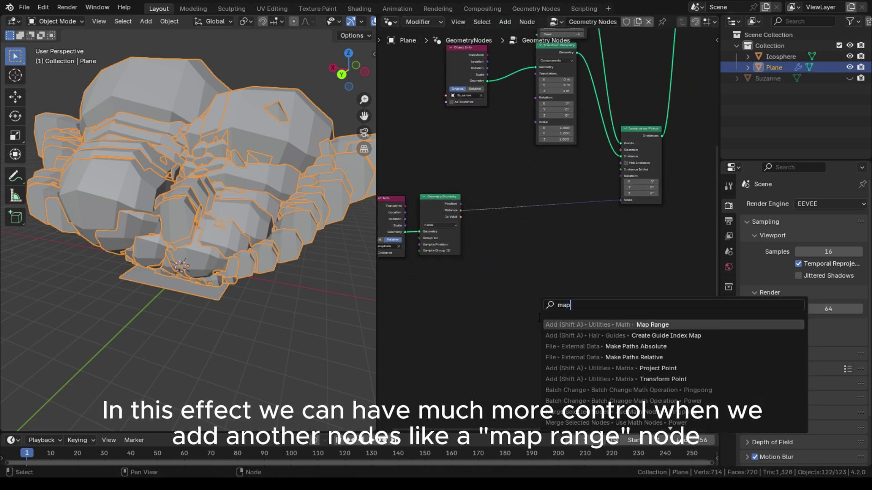
key(Return)
click(519, 213)
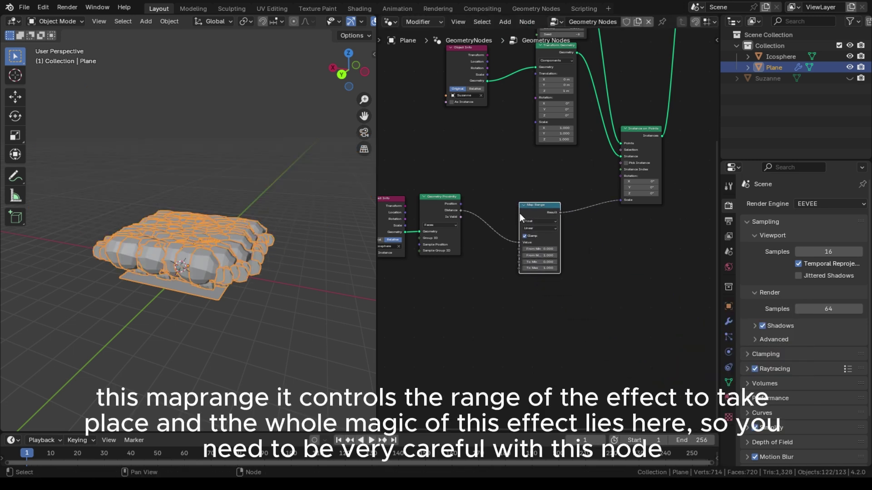
Step: Select the Icosphere and move it freely up out of the monkey heads so it sits above them
scroll(502, 227, up, 2)
middle_drag(259, 266, 211, 263)
scroll(211, 264, up, 3)
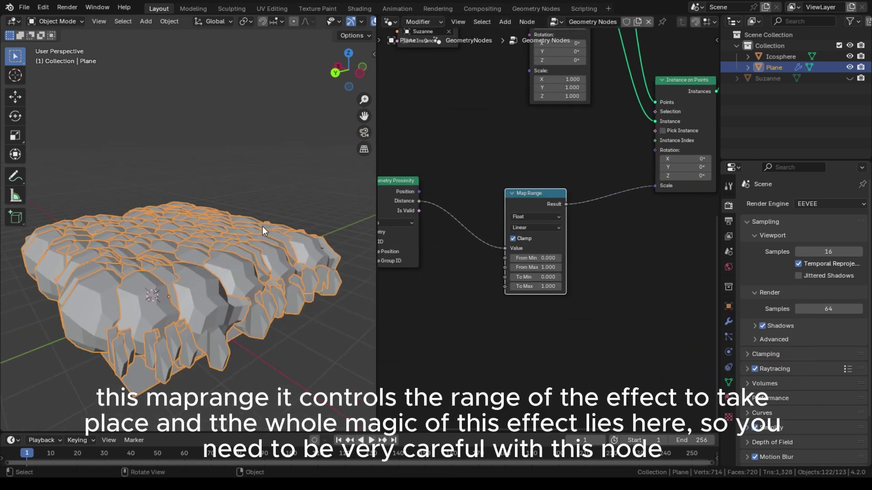
click(282, 175)
click(778, 57)
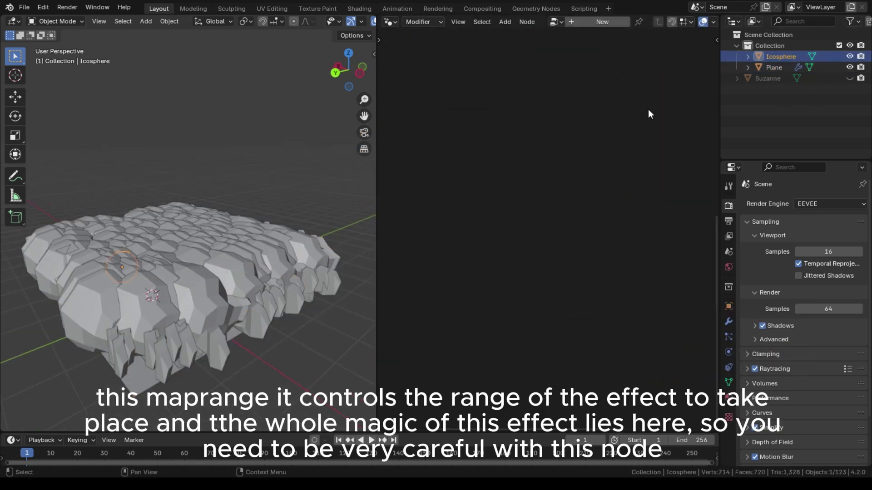
key(g)
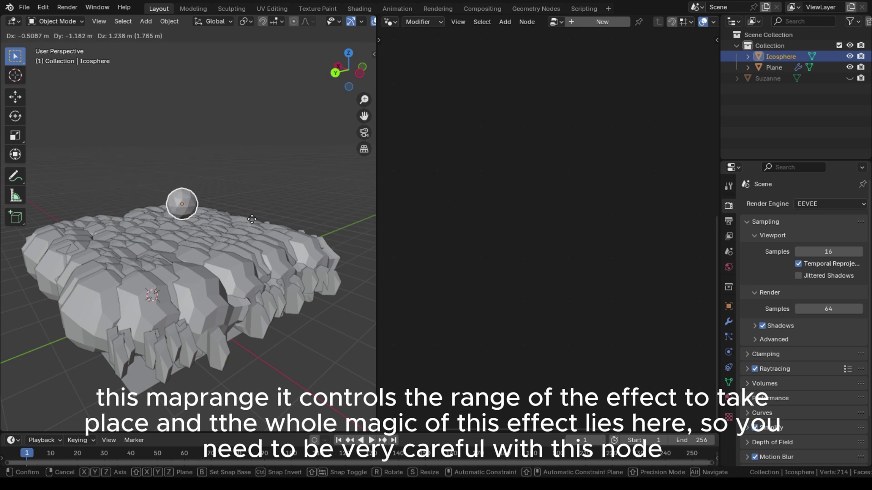
click(229, 227)
Step: Select the monkey heads' plane and set its Map Range to From Min 92.1, To Min 15.3 and To Max 0
click(233, 282)
scroll(498, 298, up, 2)
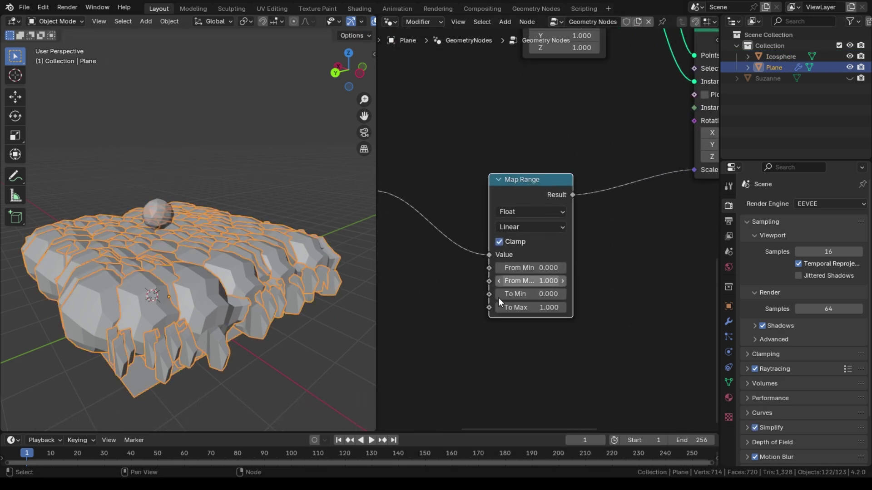
scroll(527, 299, up, 2)
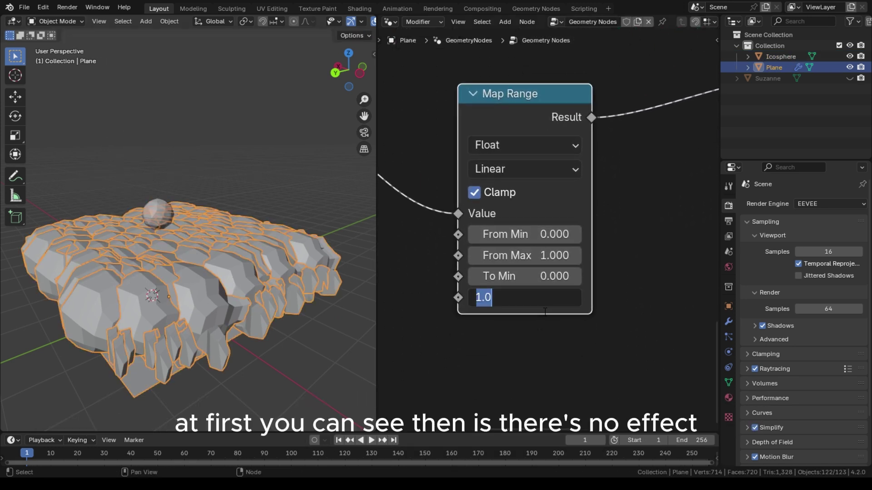
key(Return)
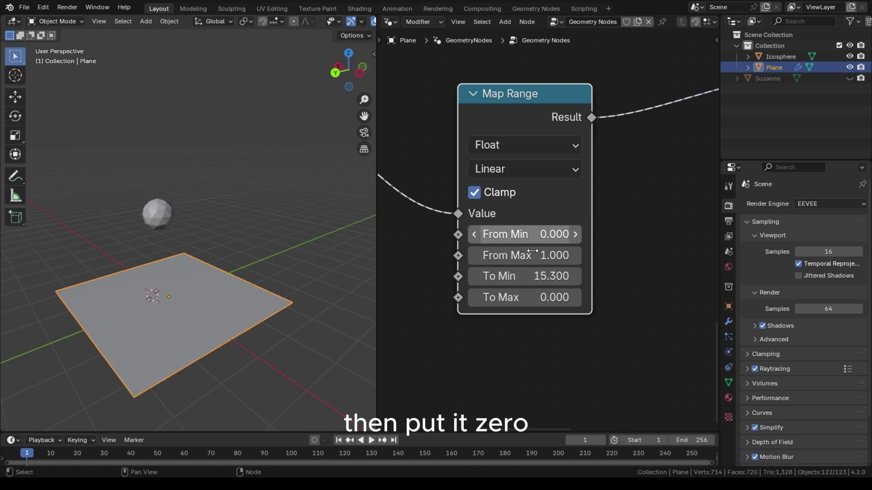
drag(532, 251, 699, 251)
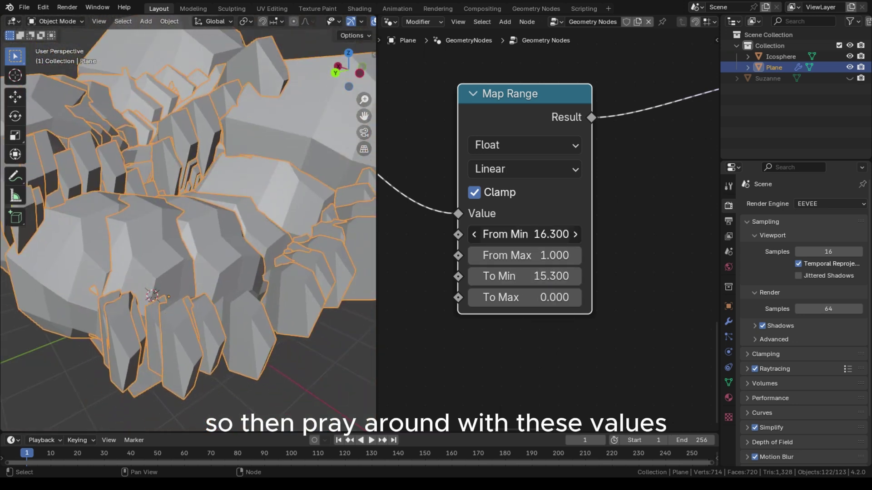
drag(527, 235, 686, 234)
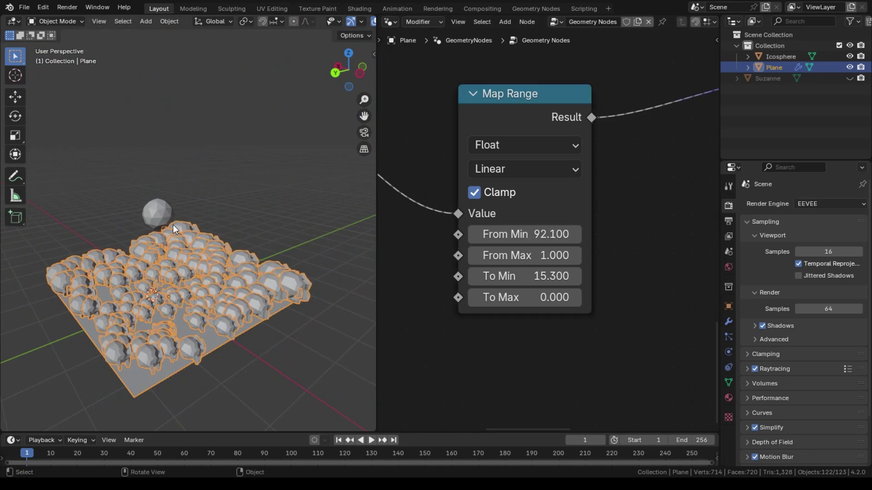
Step: Select the icosphere, lower it along Z toward the plane, and widen the 3D viewport
click(153, 217)
key(g)
key(z)
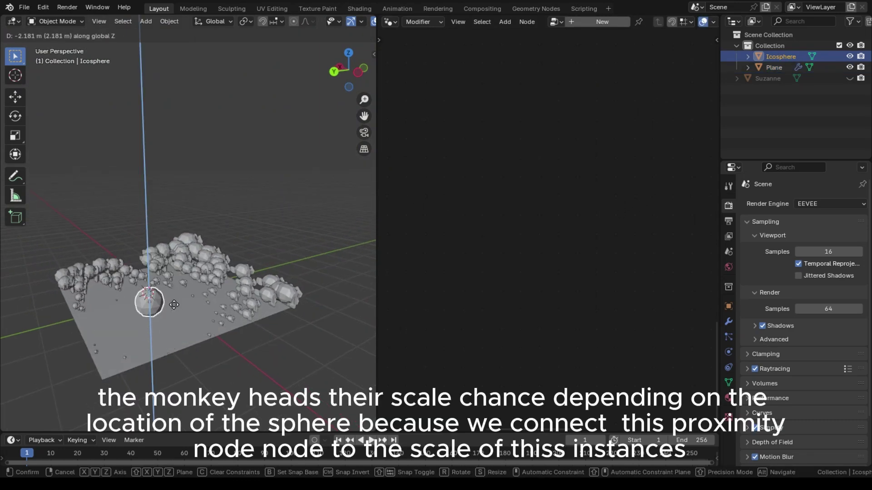
middle_drag(219, 284, 171, 183)
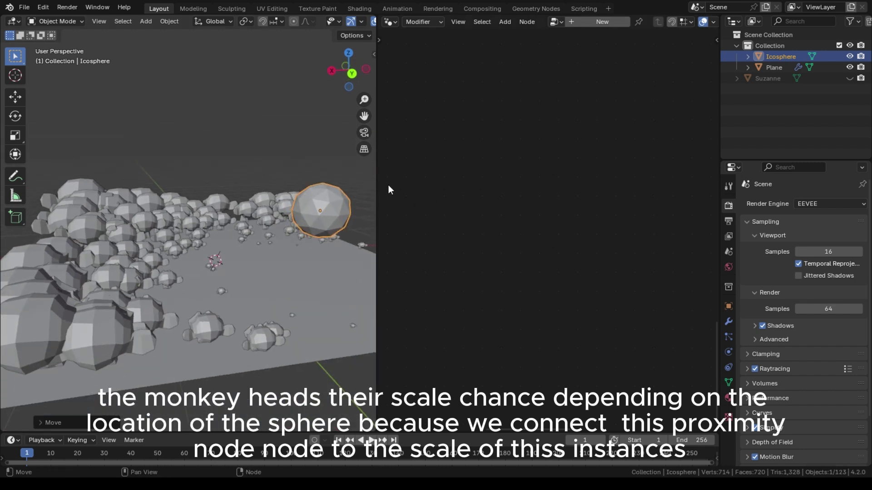
drag(377, 182, 444, 205)
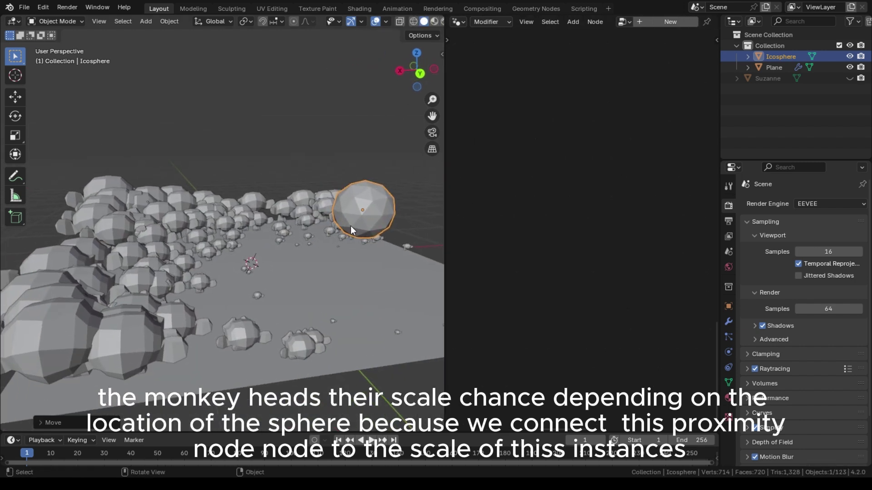
Step: Move the icosphere along Y and then freely across the plane to test how the monkey heads' scale responds
middle_drag(350, 225, 277, 222)
key(y)
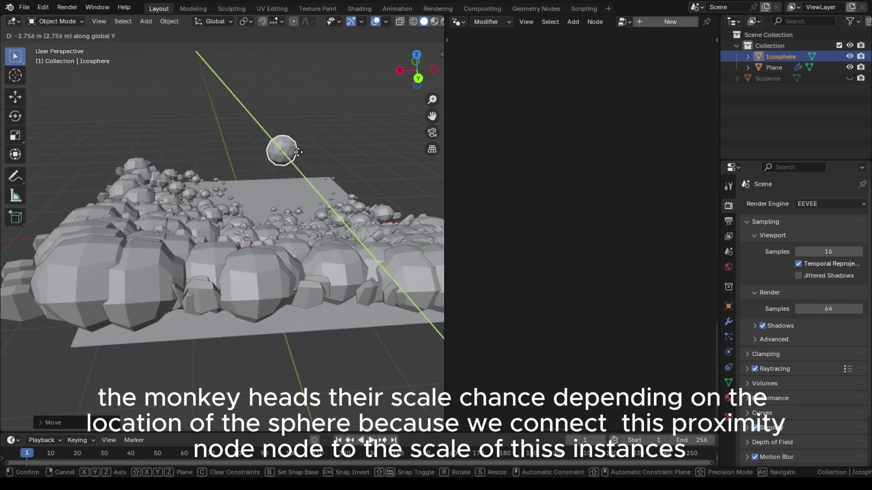
click(311, 236)
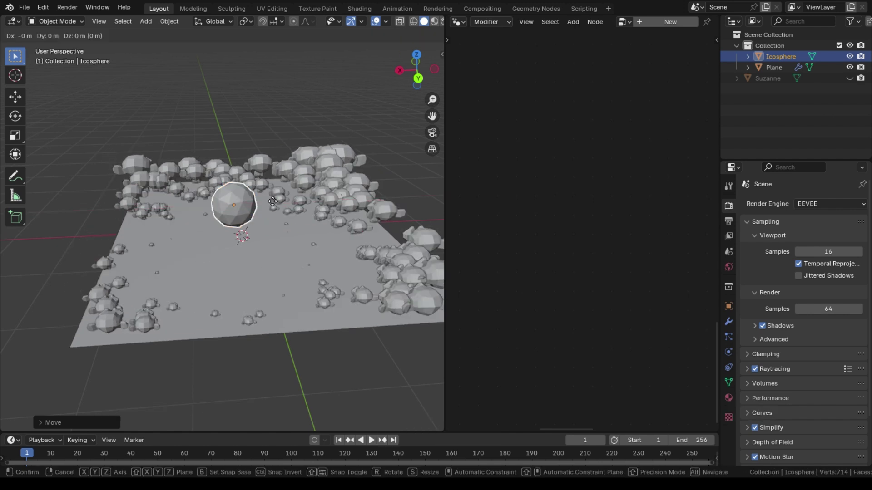
click(281, 204)
middle_drag(227, 217, 120, 268)
key(g)
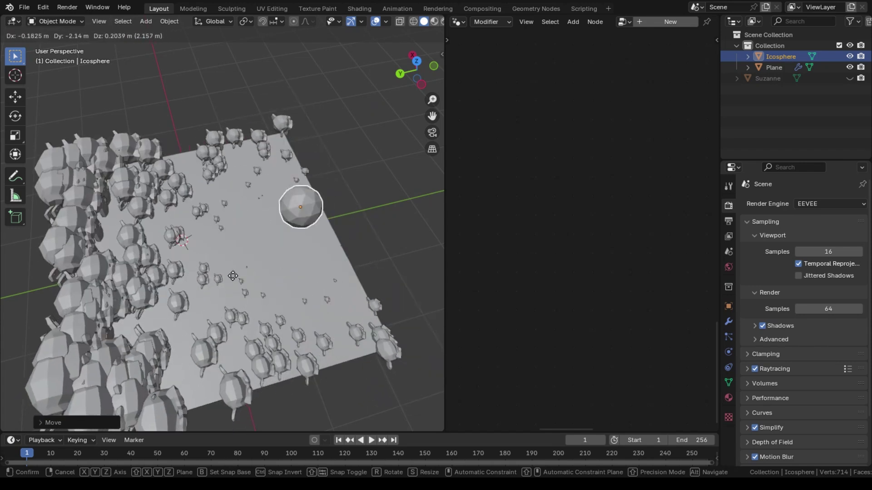
click(229, 319)
Step: Raise the icosphere about 0.18 m along Z above the plane
middle_drag(192, 291, 222, 260)
key(g)
key(z)
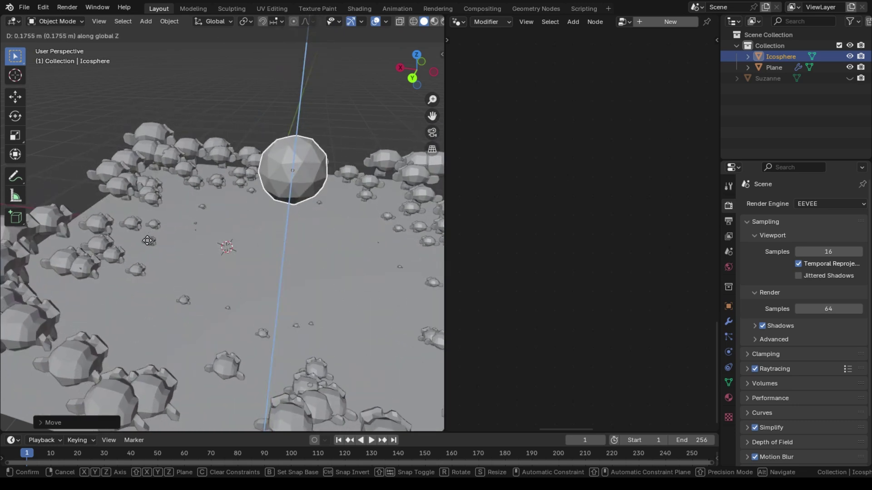
click(147, 241)
scroll(179, 178, down, 5)
middle_drag(179, 178, 253, 240)
Step: Select the monkey heads' plane and move its Grid node farther away from the Distribute Points on Faces node
click(269, 263)
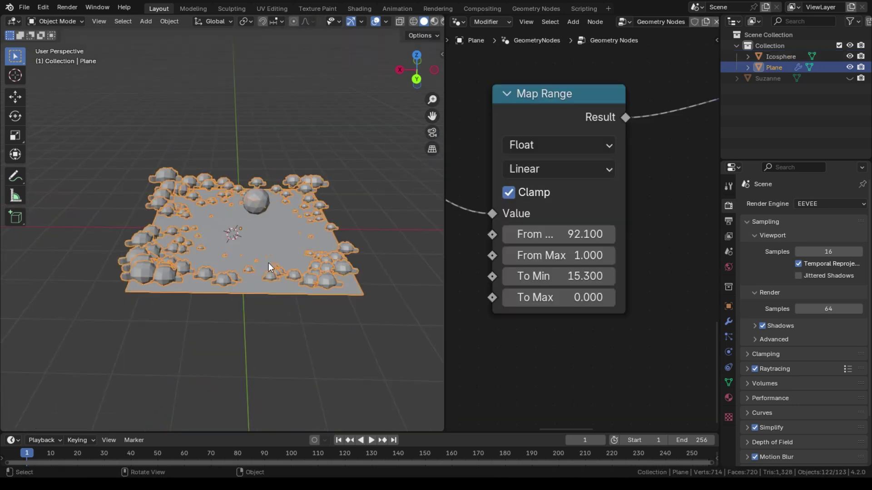
scroll(568, 143, down, 7)
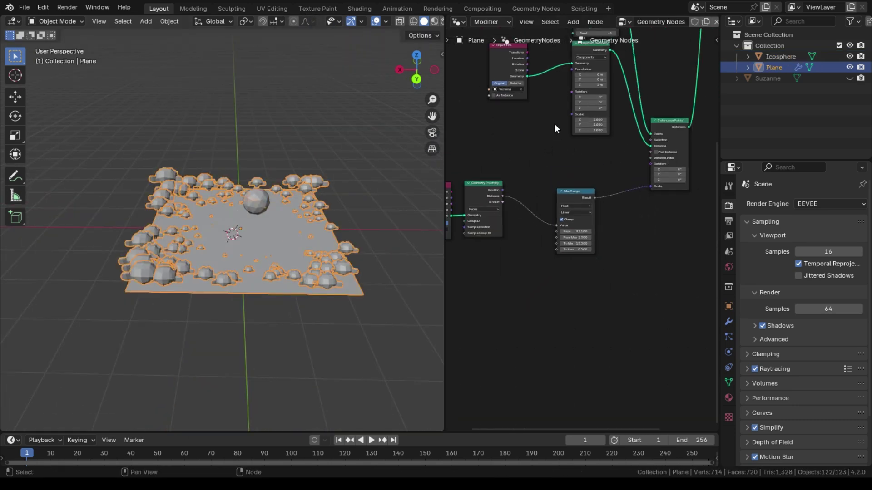
middle_drag(555, 124, 525, 207)
scroll(525, 207, down, 5)
middle_drag(519, 155, 650, 290)
scroll(575, 231, up, 11)
drag(546, 193, 476, 178)
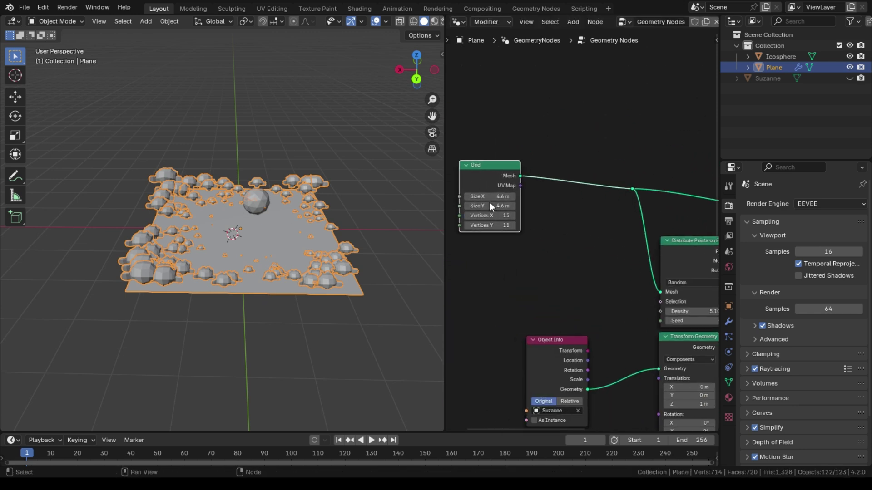
Step: Enlarge the Grid node to a Size X of 14.2 m and a Size Y of 17.8 m
scroll(490, 202, up, 4)
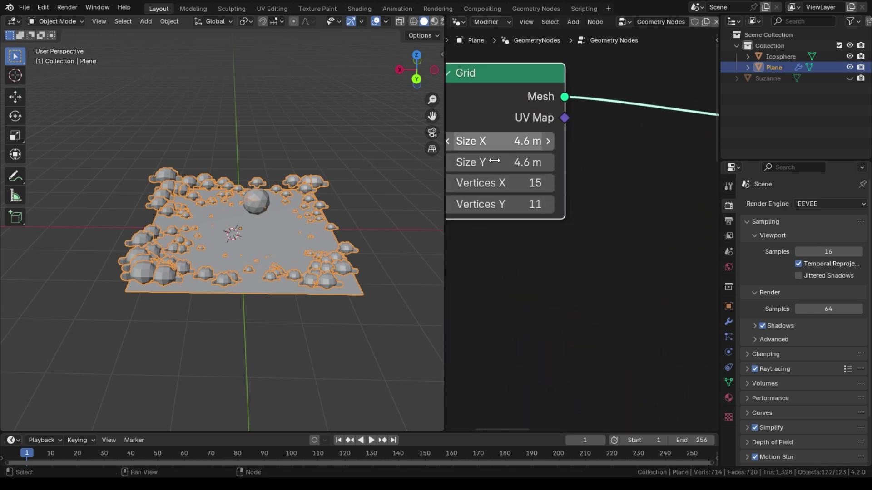
drag(495, 145, 494, 169)
middle_drag(258, 172, 327, 127)
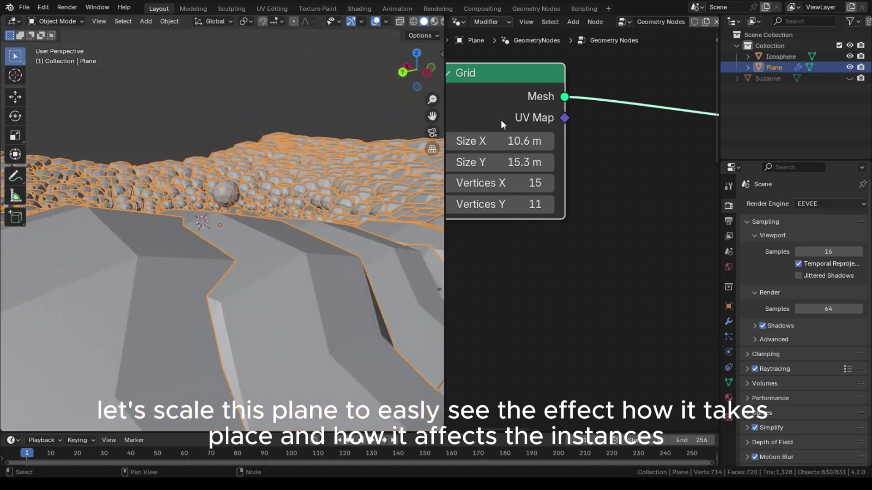
drag(499, 142, 495, 163)
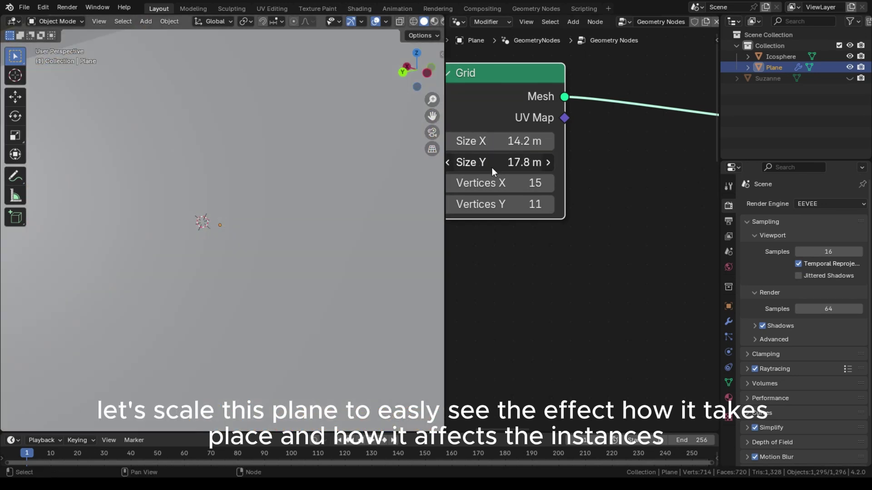
middle_drag(255, 172, 274, 150)
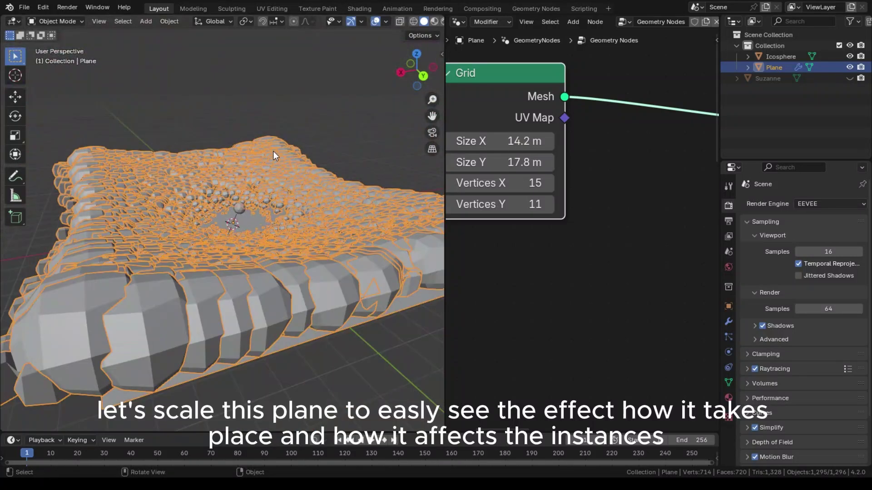
Step: Select the icosphere and move it around over the enlarged grid to test the proximity effect
click(311, 126)
scroll(239, 225, up, 10)
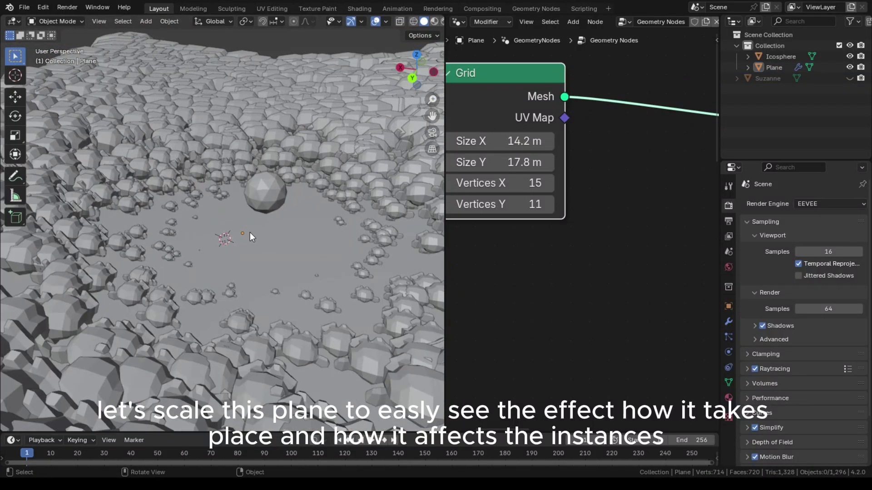
click(267, 203)
middle_drag(268, 204, 180, 191)
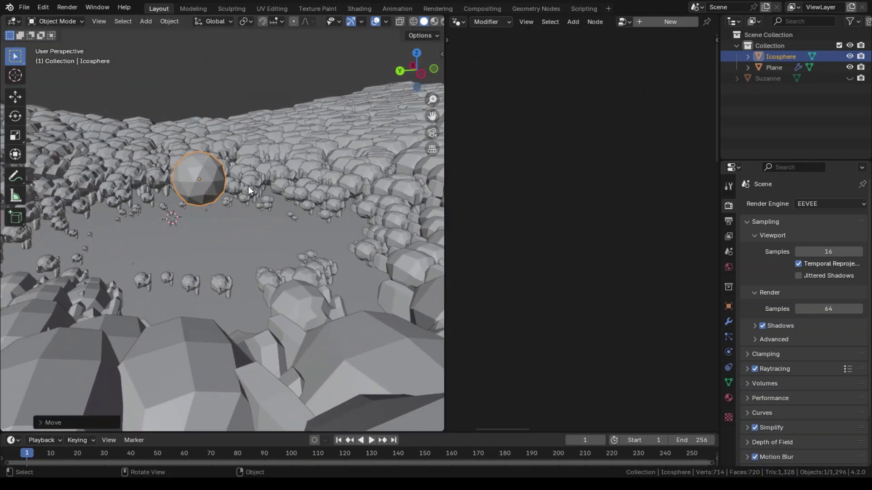
Step: Move the icosphere along Z to check how its height affects the surrounding monkey heads
mouse_move(248, 186)
middle_down()
mouse_move(155, 140)
mouse_move(326, 176)
mouse_move(284, 170)
mouse_move(318, 146)
mouse_move(241, 162)
mouse_move(288, 184)
mouse_move(250, 199)
middle_up()
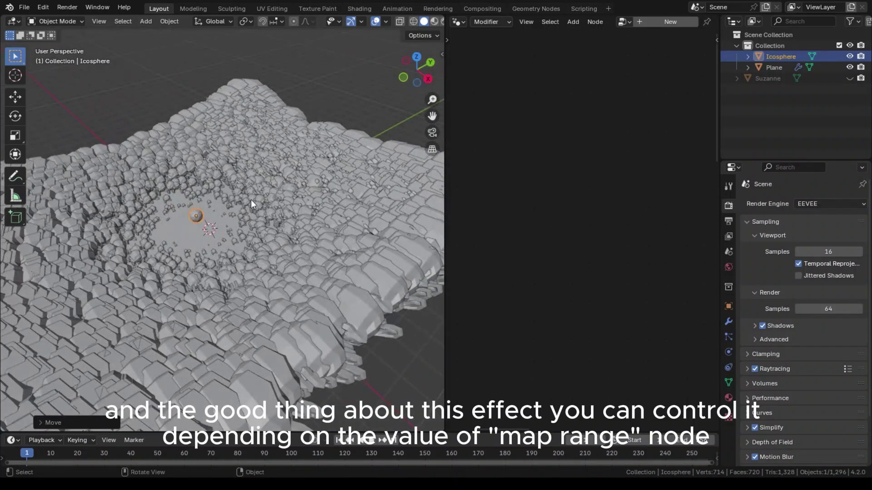
key(g)
key(z)
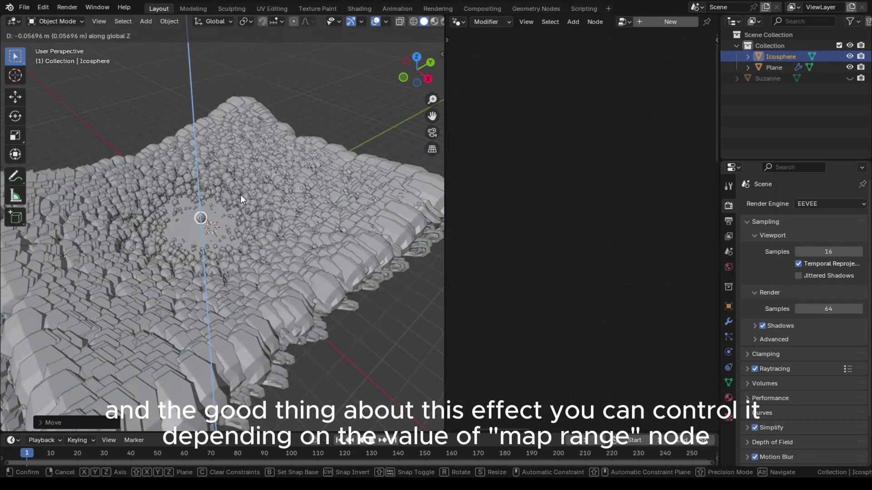
click(239, 192)
middle_drag(232, 191, 198, 138)
scroll(181, 177, up, 3)
scroll(260, 167, up, 5)
Step: Select the monkey heads' plane and rearrange its Distribute Points on Faces and Map Range nodes in the node tree
click(254, 138)
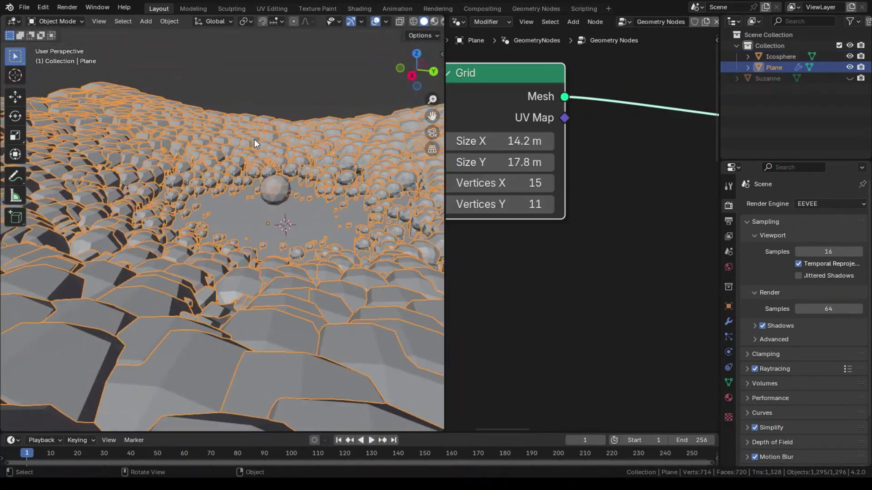
click(328, 89)
scroll(547, 143, down, 4)
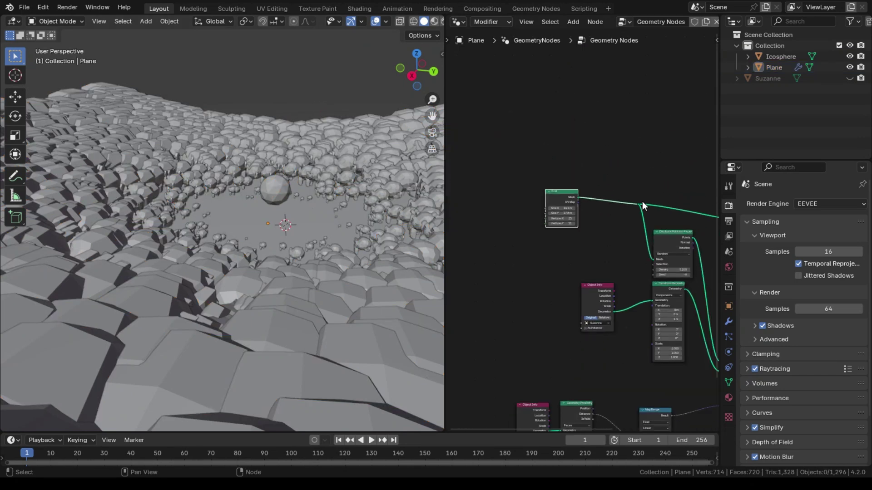
scroll(576, 132, up, 1)
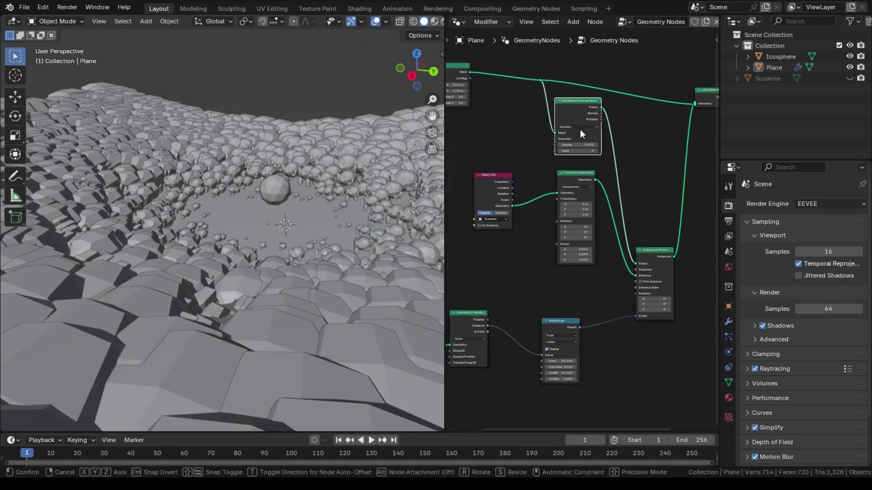
scroll(581, 203, up, 1)
middle_drag(565, 306, 620, 244)
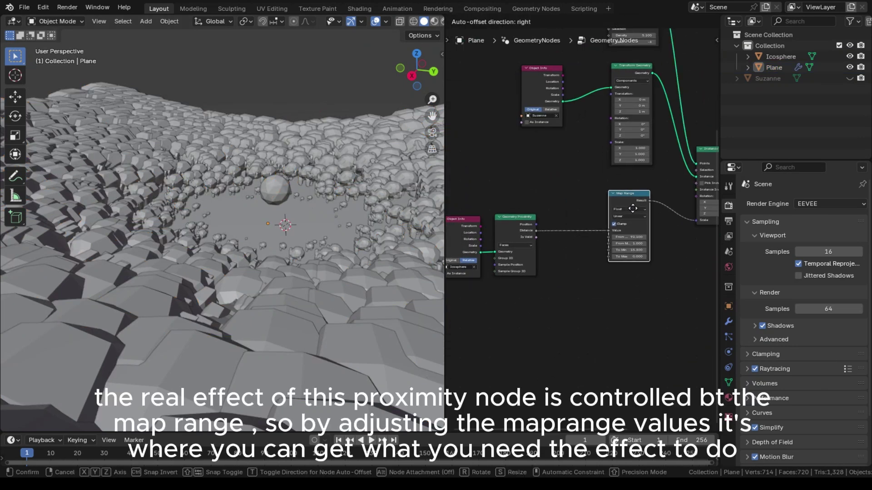
scroll(623, 213, up, 3)
middle_drag(556, 204, 607, 176)
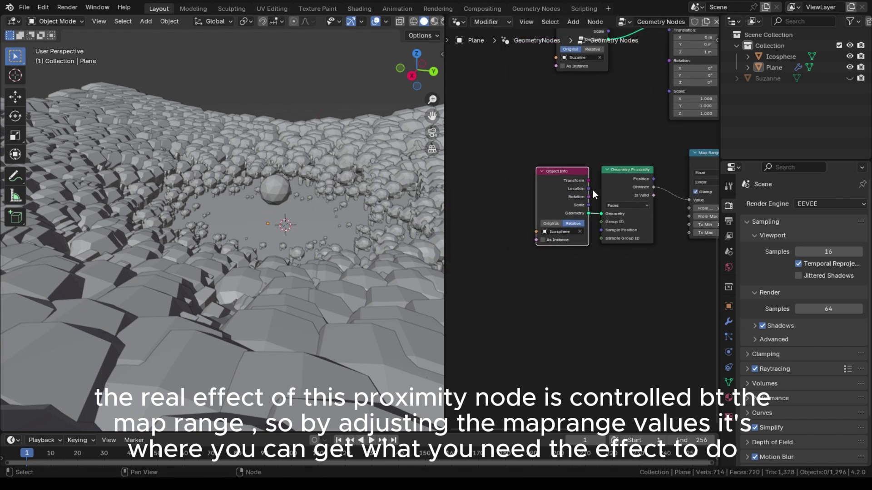
Step: Raise the Map Range node's From Min to 464.3 to shrink the monkey heads around the icosphere
scroll(628, 202, up, 5)
middle_drag(629, 202, 436, 218)
scroll(552, 206, up, 6)
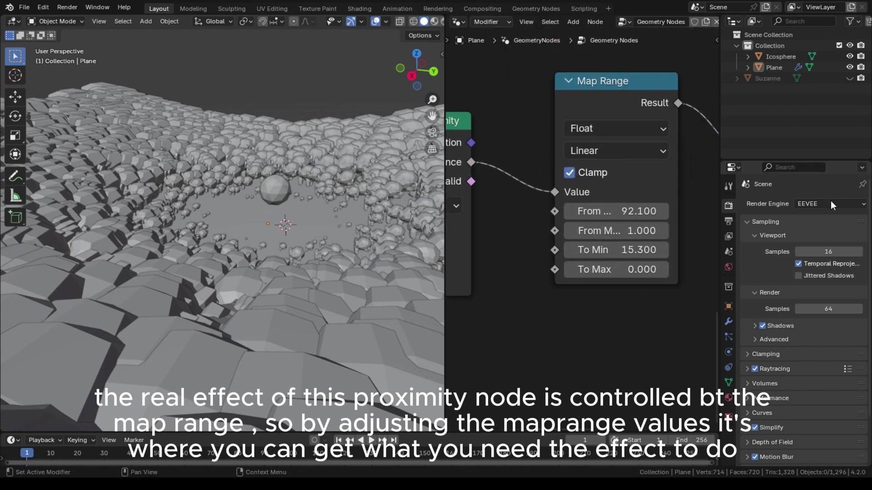
scroll(597, 239, up, 3)
middle_drag(599, 234, 554, 241)
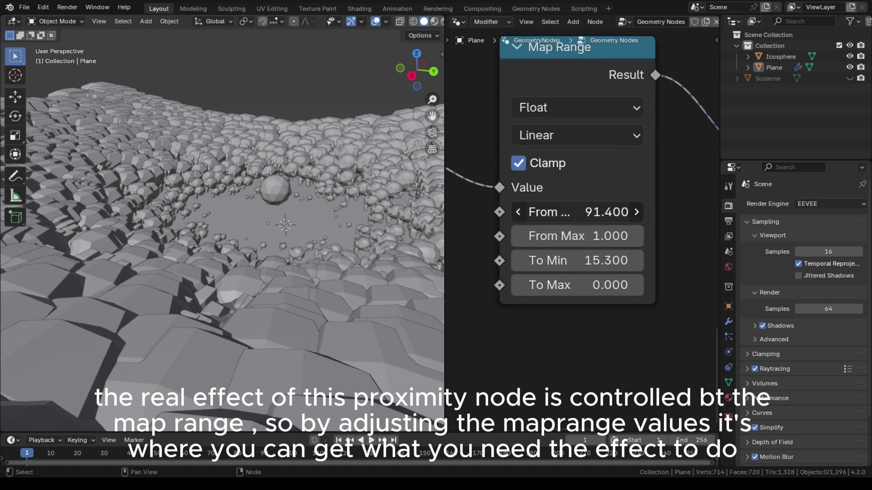
drag(577, 212, 826, 212)
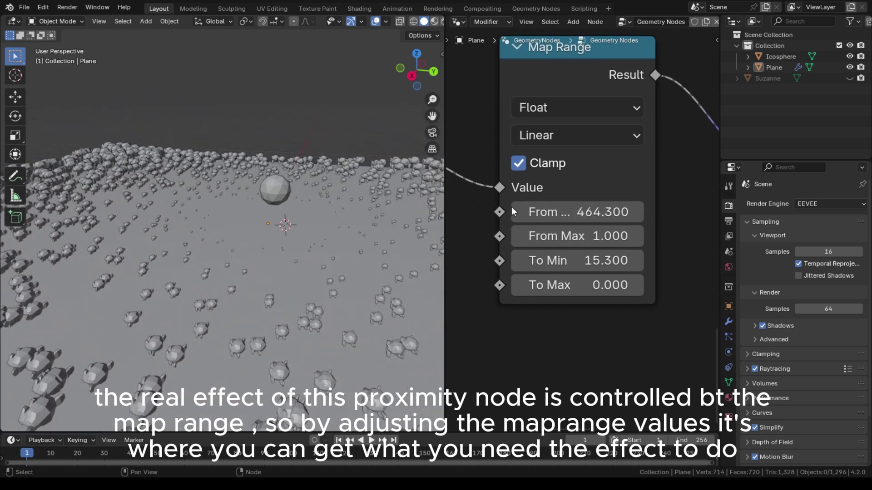
Step: Select the icosphere and move it freely, including along Z, to test the new Map Range setting
click(283, 206)
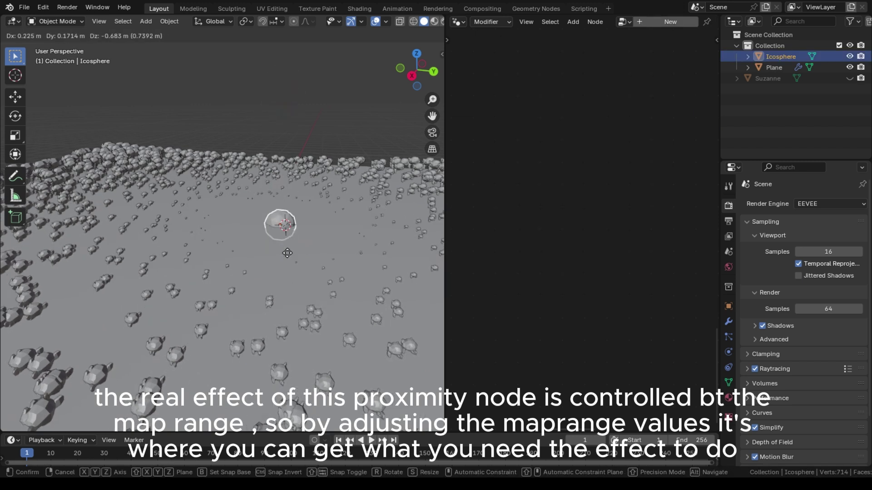
key(g)
key(z)
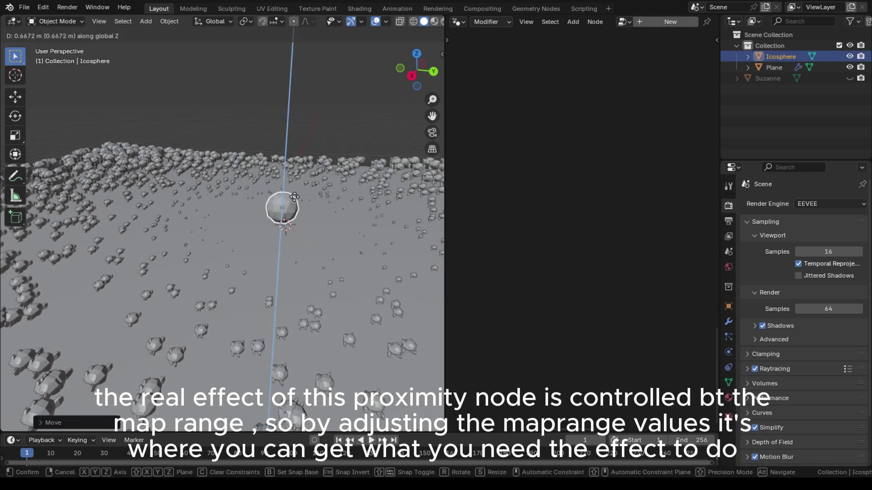
click(316, 177)
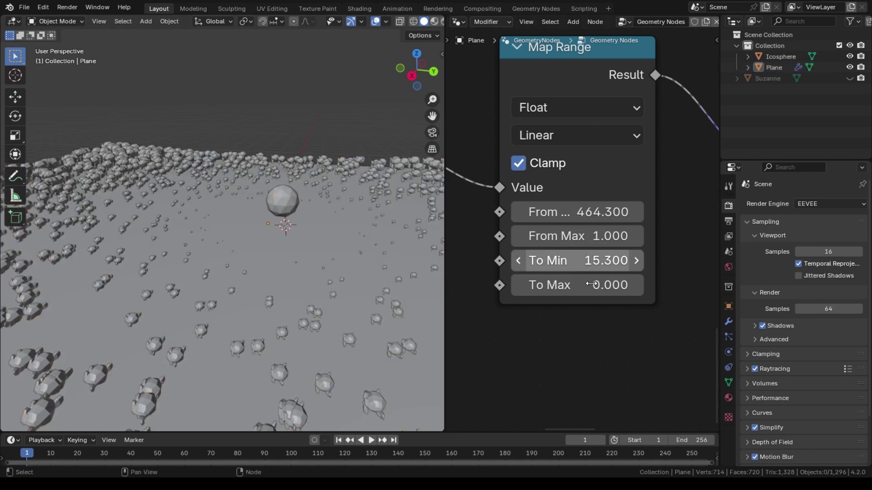
Step: Set the plane's Map Range to From Min 504.2, From Max -1.8, To Min 18.8 and To Max -1.4
mouse_move(590, 236)
mouse_down()
mouse_move(565, 236)
mouse_move(574, 236)
mouse_up()
mouse_move(590, 212)
mouse_down()
mouse_move(738, 212)
mouse_move(477, 212)
mouse_move(590, 212)
mouse_up()
drag(577, 236, 499, 261)
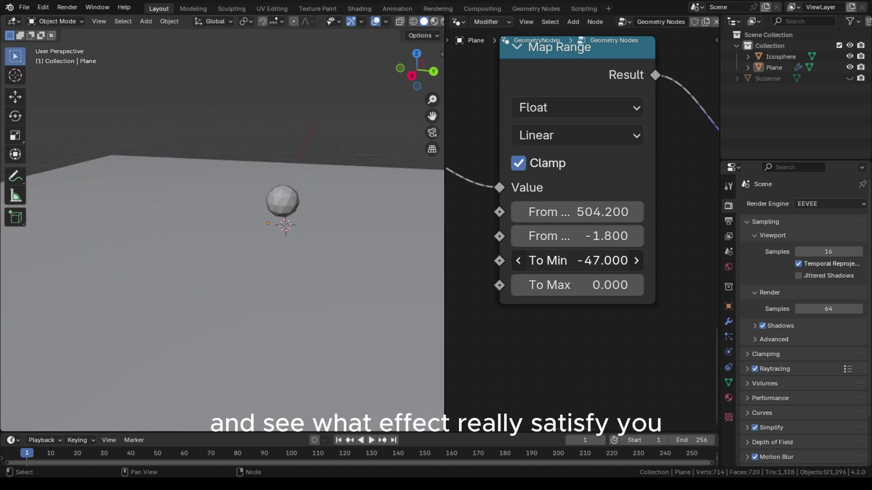
drag(581, 261, 607, 261)
drag(576, 285, 567, 285)
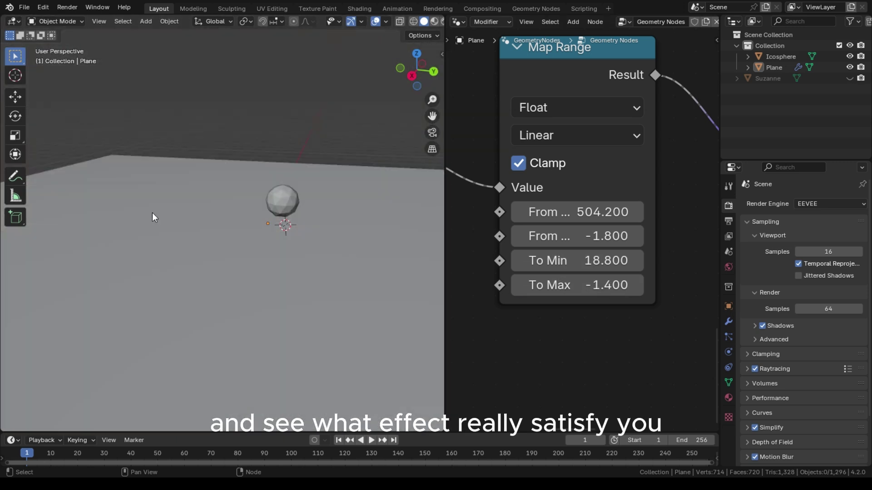
Step: Retune the Map Range with Clamp off, From Max 1.4, To Min 39.7 and To Max 0
middle_drag(151, 213, 291, 141)
mouse_move(591, 286)
mouse_down()
mouse_move(608, 285)
mouse_move(594, 285)
mouse_up()
scroll(660, 307, up, 2)
middle_drag(660, 307, 660, 326)
drag(590, 284, 570, 284)
middle_drag(400, 168, 336, 195)
drag(595, 298, 644, 298)
drag(577, 256, 558, 256)
drag(577, 228, 565, 228)
Step: Reposition the icosphere's Object Info, Geometry Proximity and Map Range nodes to leave space before Instance on Points
scroll(615, 147, down, 10)
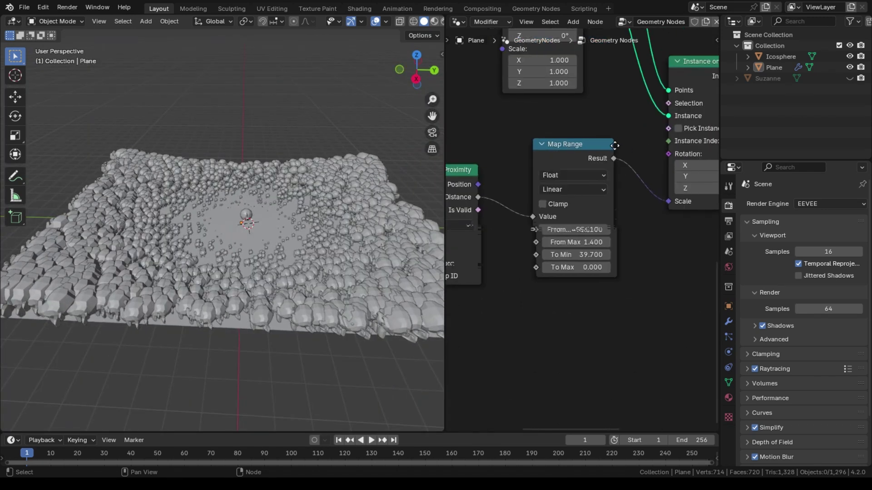
scroll(615, 146, up, 1)
middle_drag(613, 150, 566, 156)
drag(564, 156, 543, 192)
middle_drag(543, 200, 696, 189)
scroll(697, 189, down, 10)
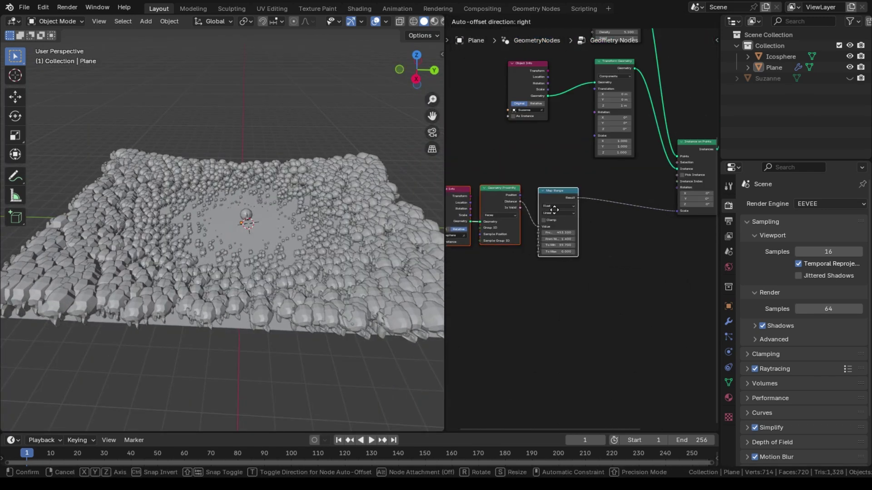
drag(554, 210, 552, 210)
scroll(590, 218, up, 11)
middle_drag(616, 220, 517, 251)
middle_drag(645, 241, 669, 217)
drag(472, 173, 565, 205)
middle_drag(706, 211, 590, 216)
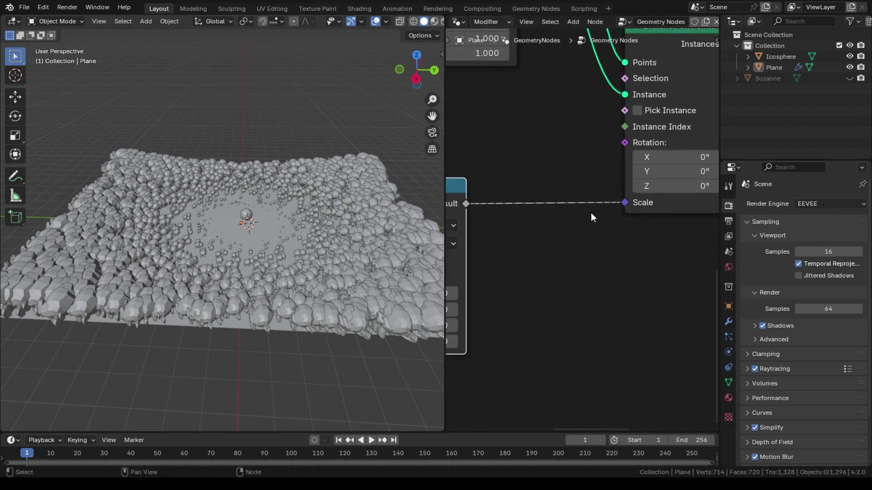
Step: Enable Clamp on the Map Range node
middle_drag(470, 289, 558, 276)
scroll(558, 276, up, 3)
middle_drag(477, 262, 572, 240)
click(542, 233)
scroll(642, 240, down, 4)
middle_drag(643, 240, 478, 252)
Step: Insert a Separate XYZ node between the Map Range Result and the Scale input of Instance on Points
scroll(284, 240, up, 4)
shift+middle_drag(284, 240, 173, 214)
scroll(218, 213, down, 2)
scroll(500, 222, down, 1)
key(F3)
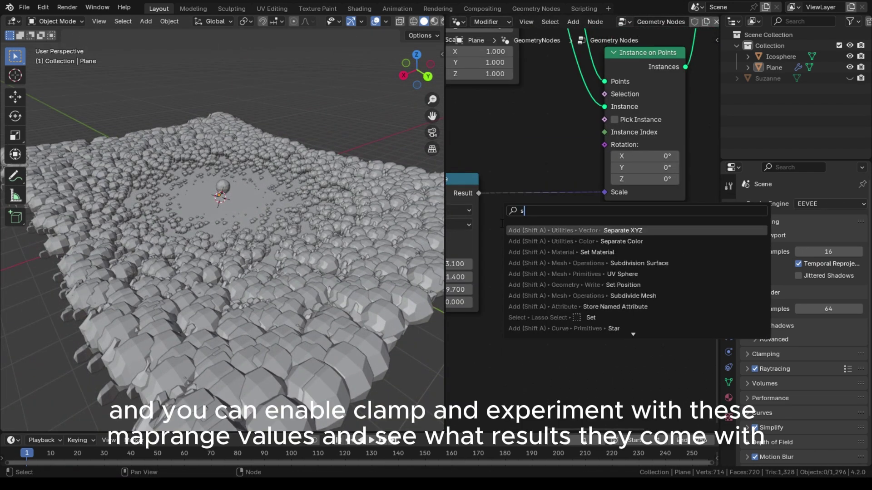
text(separate)
key(Return)
click(537, 255)
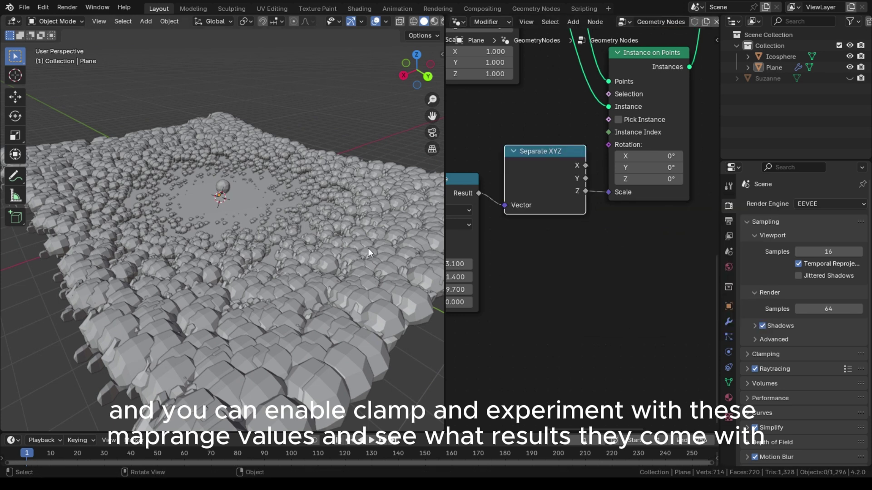
Step: Move the icosphere along Z to test the proximity effect, and undo the move
scroll(497, 262, up, 3)
middle_drag(498, 262, 620, 236)
click(223, 189)
key(g)
key(z)
click(226, 181)
scroll(273, 213, down, 3)
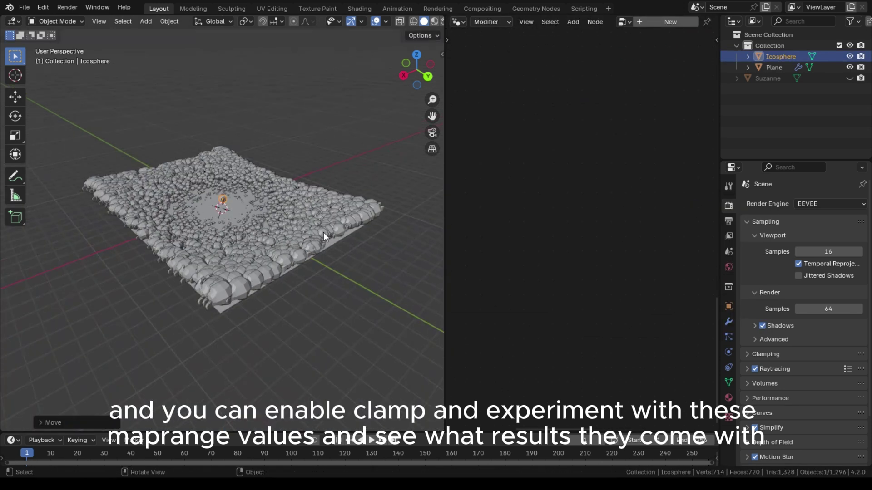
key(ctrl+z)
key(ctrl+z)
Step: Set the Map Range node to From Min 909, From Max 0.1, To Min 38.7 and To Max 0
scroll(323, 233, up, 2)
shift+middle_drag(441, 218, 427, 244)
drag(546, 237, 568, 237)
drag(545, 253, 557, 285)
click(557, 287)
text(0)
key(Return)
Step: Compare Original and Relative on the icosphere's Object Info node while moving the icosphere, and keep Relative
middle_drag(504, 204, 717, 195)
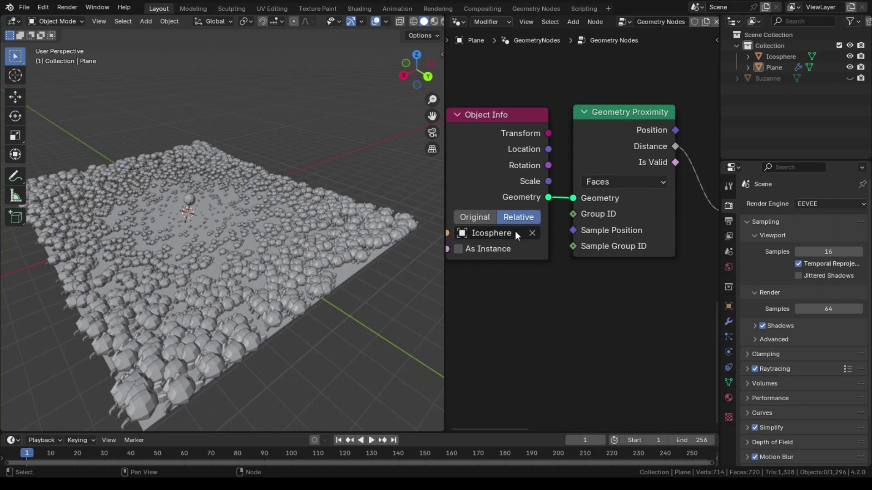
click(478, 218)
click(511, 218)
click(477, 218)
click(189, 198)
key(g)
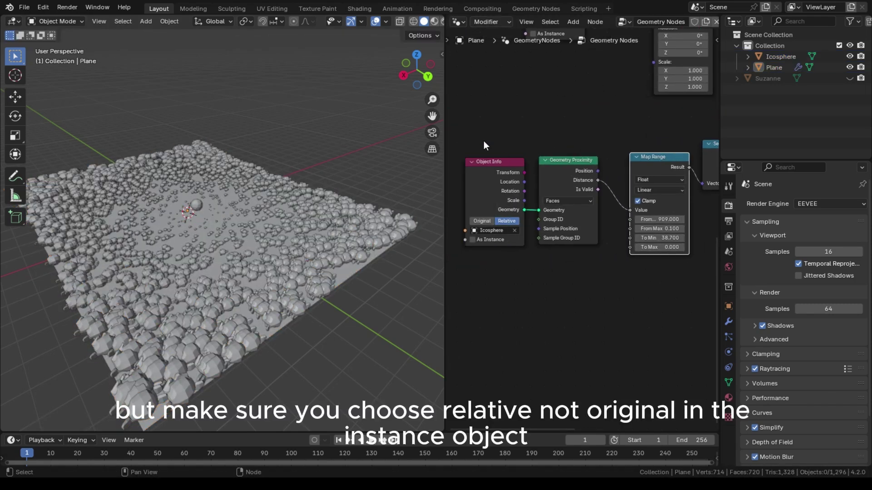
Step: Move the icosphere's Object Info and Geometry Proximity nodes away from Map Range to make room for another node
drag(484, 145, 586, 279)
key(g)
click(505, 283)
scroll(554, 220, up, 2)
Step: Insert a Math node between Geometry Proximity's Distance and Map Range's Value, set to Multiply with a value of 1.8
middle_drag(532, 214, 572, 226)
key(F3)
text(math)
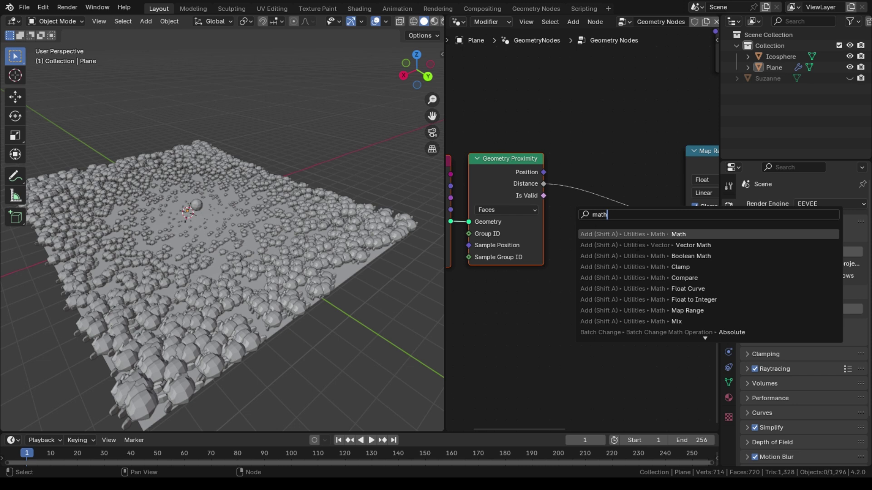
click(640, 238)
click(590, 184)
scroll(590, 184, up, 2)
click(629, 190)
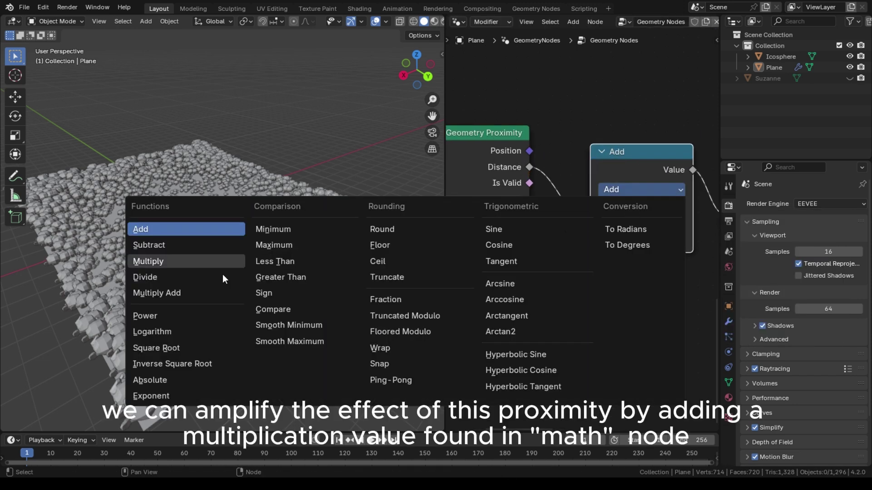
click(191, 263)
drag(641, 239, 672, 240)
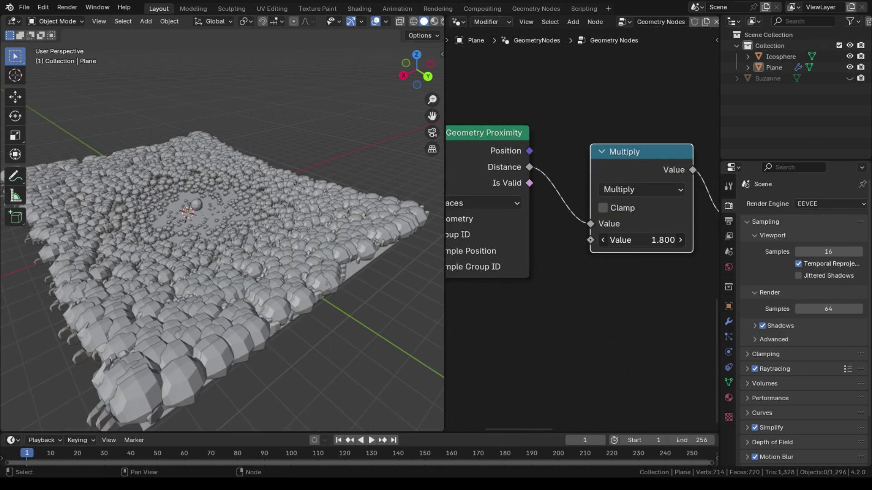
Step: Set the Map Range node to From Min 1760.9, From Max 7, To Min 85.8 and To Max 0.1
scroll(671, 236, down, 2)
middle_drag(672, 236, 569, 245)
scroll(569, 245, up, 2)
mouse_move(599, 238)
mouse_down()
mouse_move(563, 237)
mouse_move(597, 238)
mouse_up()
drag(676, 237, 695, 237)
mouse_move(620, 249)
mouse_down()
mouse_move(658, 248)
mouse_move(590, 265)
mouse_move(659, 265)
mouse_move(626, 264)
mouse_up()
mouse_move(627, 278)
mouse_down()
mouse_move(595, 279)
mouse_move(628, 278)
mouse_up()
scroll(149, 205, up, 3)
middle_drag(149, 205, 250, 207)
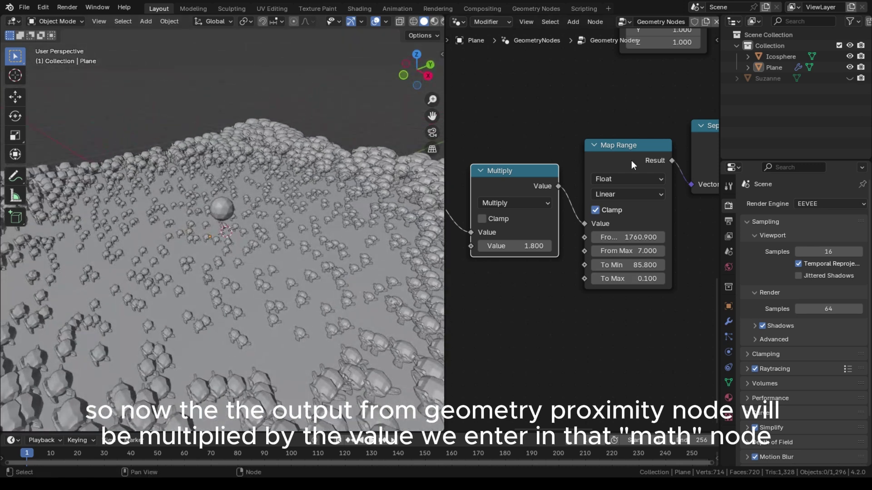
Step: Move the Transform Geometry node clear of the Map Range and Instance on Points nodes
scroll(632, 165, down, 5)
middle_drag(711, 146, 627, 178)
middle_drag(627, 129, 646, 249)
drag(557, 140, 531, 154)
middle_drag(642, 238, 640, 177)
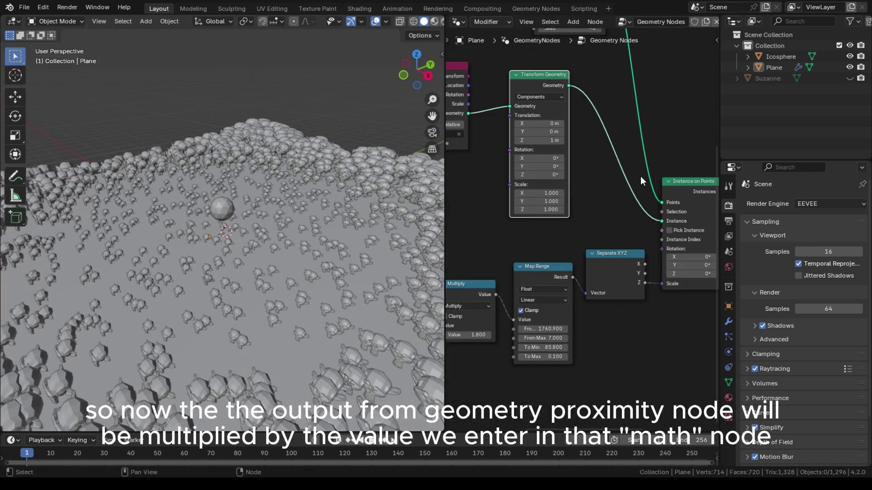
Step: Try a Combine XYZ node in place of Separate XYZ, with Map Range feeding Z and its Vector driving Scale
middle_drag(677, 235, 615, 199)
scroll(615, 199, up, 5)
key(F3)
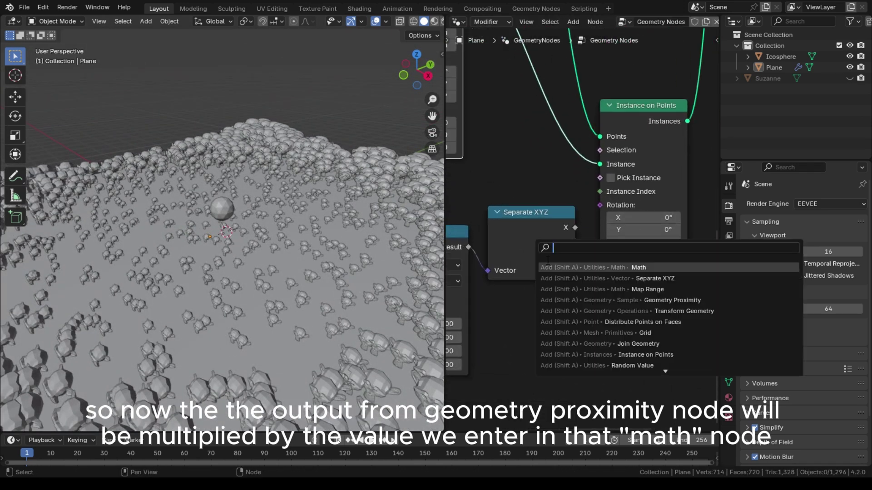
text(com)
key(Return)
click(531, 237)
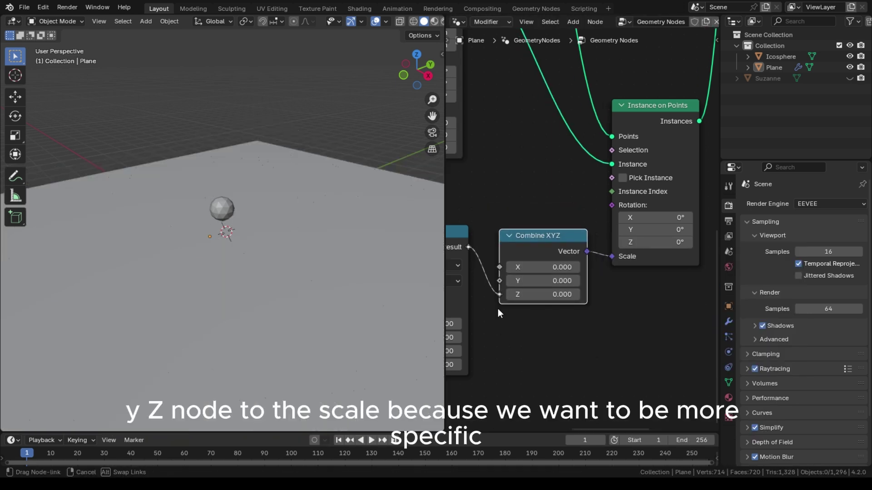
scroll(590, 259, down, 2)
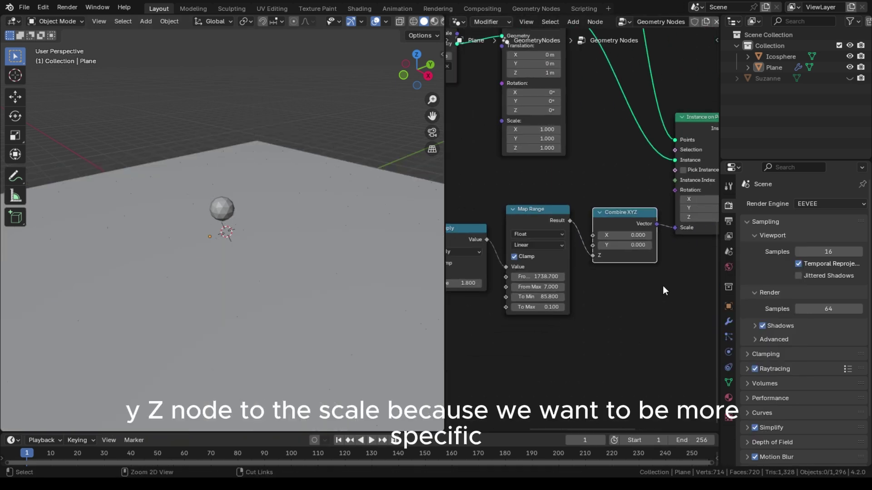
Step: Undo the Combine XYZ insertion and remove the Separate XYZ node so Map Range feeds Scale directly
key(ctrl+z)
key(ctrl+z)
key(ctrl+z)
key(x)
middle_drag(658, 249, 562, 281)
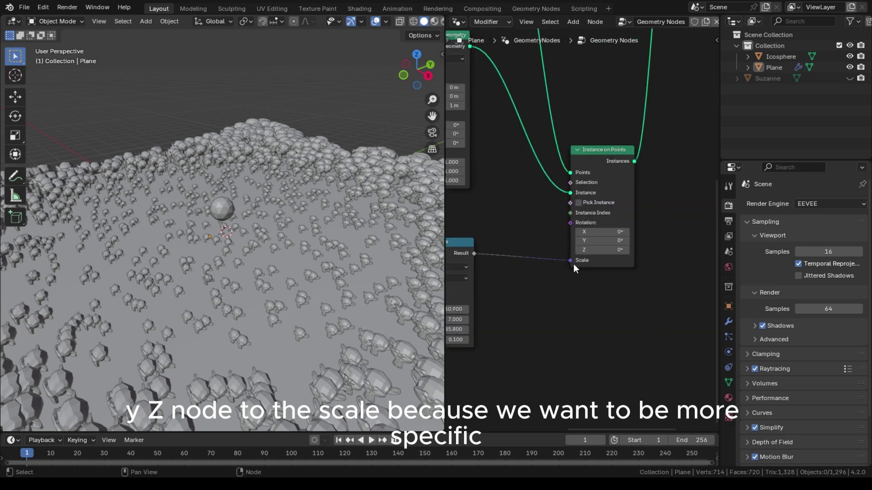
scroll(574, 263, up, 3)
mouse_move(613, 265)
mouse_down()
mouse_move(659, 265)
mouse_move(613, 264)
mouse_up()
key(ctrl+z)
middle_drag(305, 284, 303, 259)
drag(620, 249, 658, 265)
right_click(620, 249)
right_click(635, 265)
drag(617, 234, 645, 233)
right_click(627, 233)
Step: Raise the icosphere along Z above the monkey heads and scale it up
scroll(522, 197, down, 5)
middle_drag(474, 233, 700, 175)
scroll(581, 235, up, 1)
scroll(210, 210, down, 3)
middle_drag(210, 210, 218, 228)
click(222, 220)
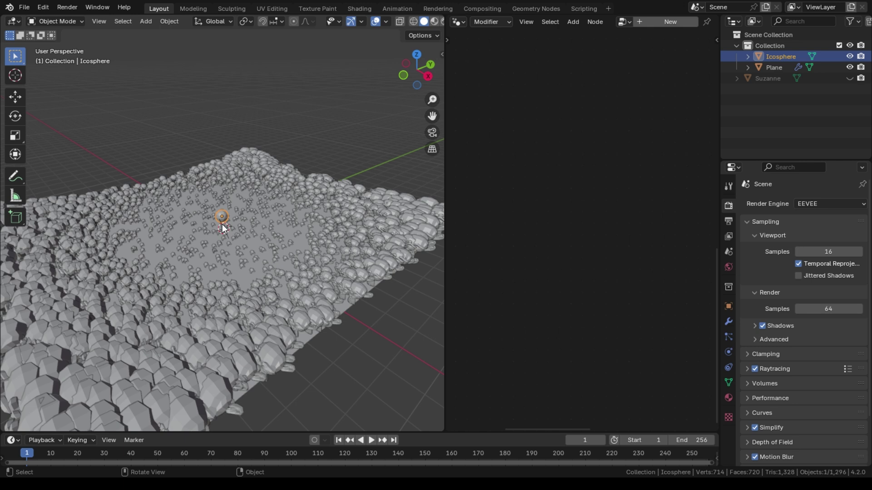
key(g)
key(z)
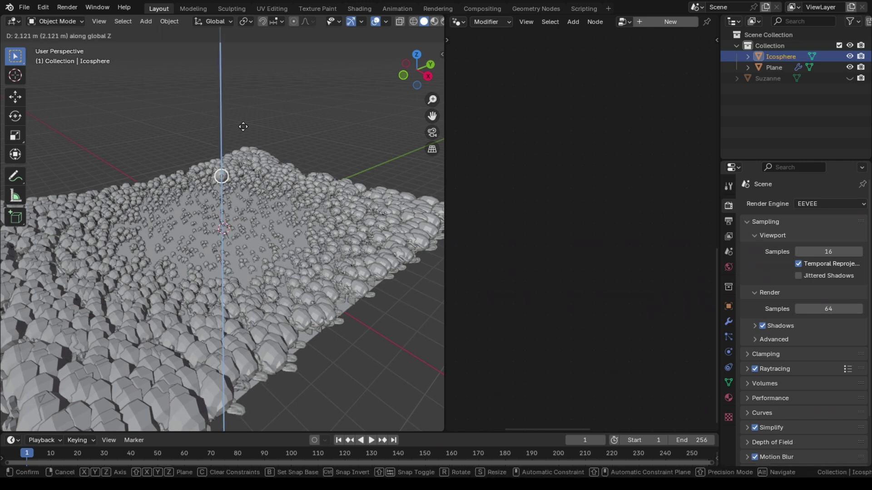
click(272, 152)
scroll(246, 174, up, 4)
key(s)
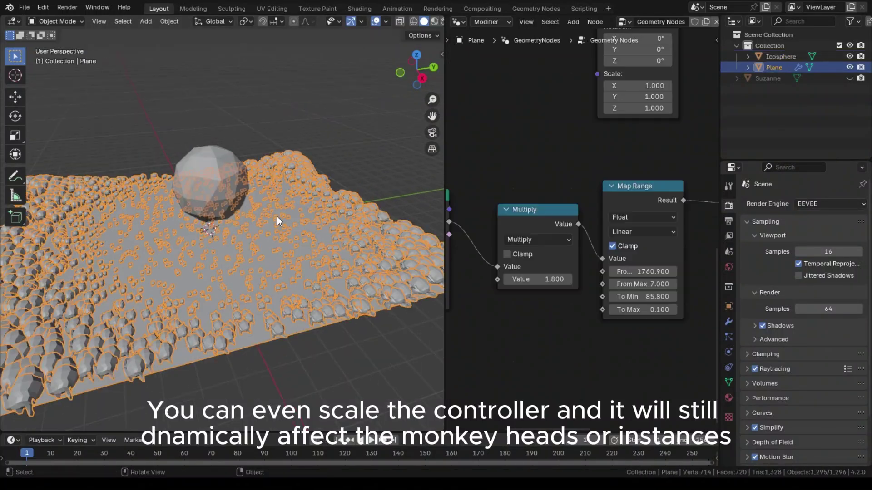
Step: Turn off Clamp on the plane's Map Range, zero From Min, From Max and To Max, and set To Min to 15
middle_drag(592, 201, 507, 182)
scroll(515, 213, up, 5)
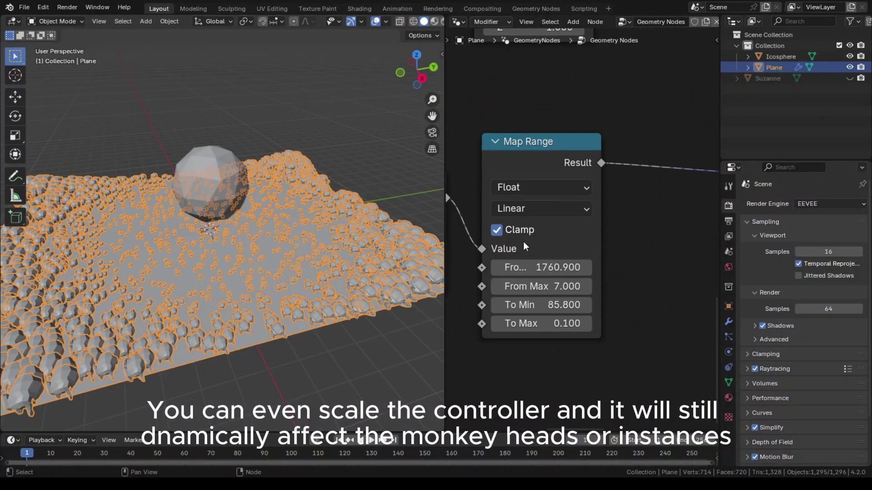
click(509, 231)
middle_drag(554, 245, 603, 220)
drag(604, 243, 586, 243)
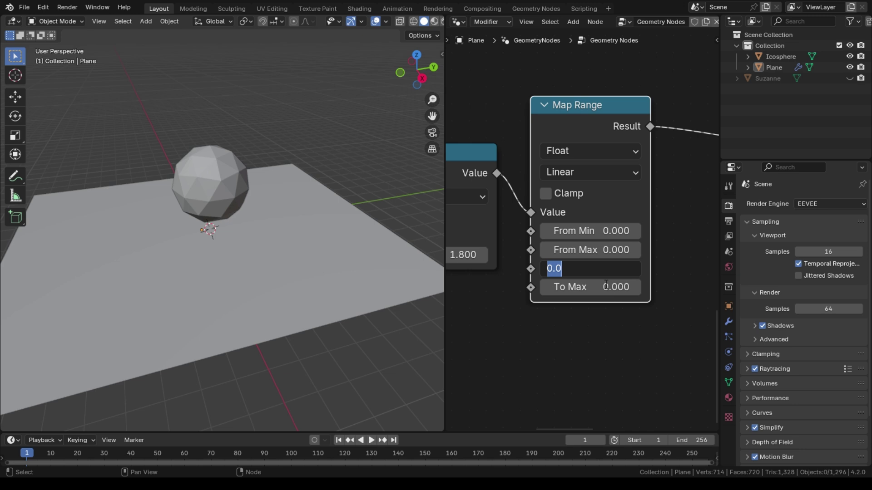
text(15)
key(Return)
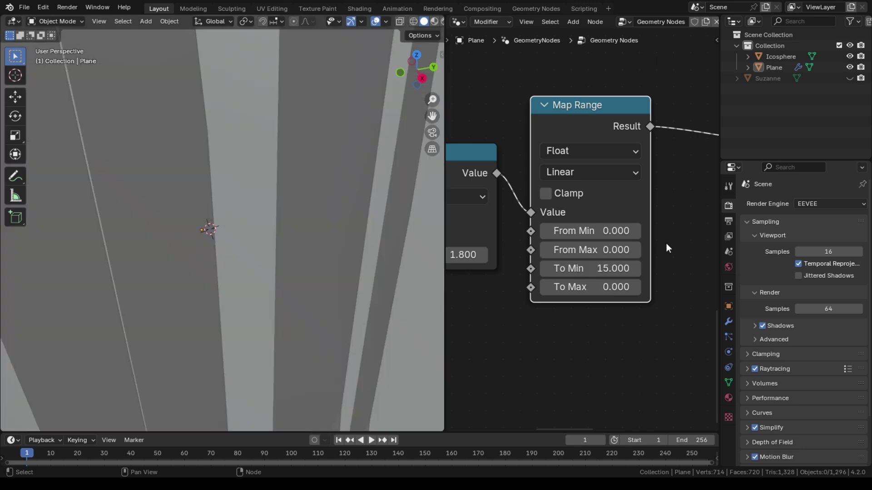
Step: Lower the Map Range node's To Min to 1
scroll(278, 219, down, 5)
middle_drag(279, 220, 218, 172)
ctrl+drag(575, 272, 541, 273)
middle_drag(254, 254, 250, 217)
scroll(250, 217, up, 7)
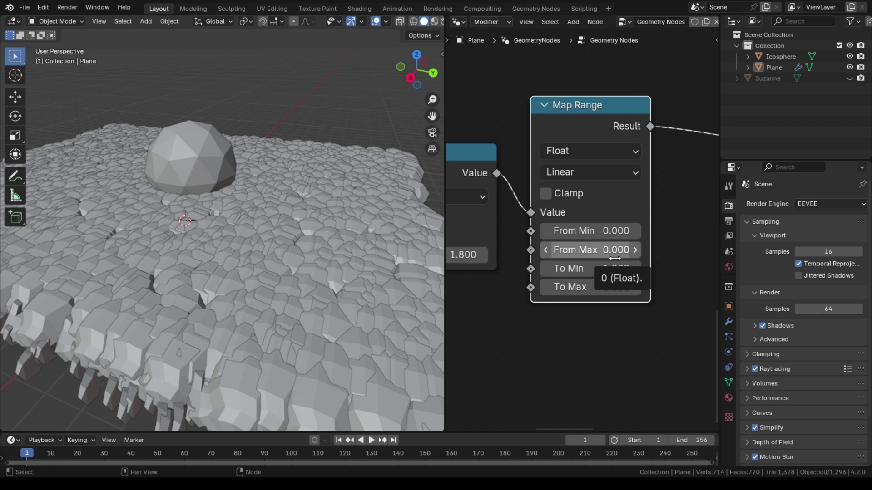
Step: Set the Map Range node's From Max to 3 and fine-tune its To Min and To Max
text(3)
key(Return)
middle_drag(295, 227, 354, 182)
drag(591, 287, 581, 268)
middle_drag(403, 253, 305, 230)
Step: Move the icosphere over the plane and enlarge it to a scale of about 3.55 to test the effect
click(255, 178)
key(g)
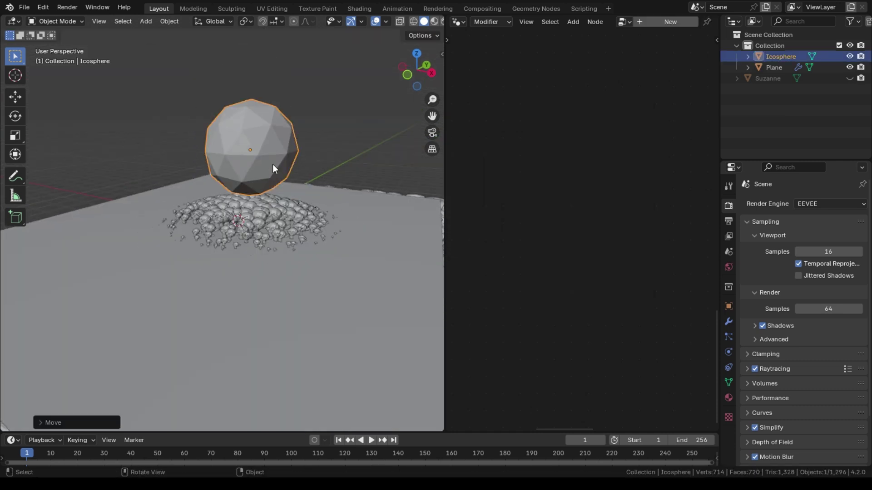
key(s)
click(292, 175)
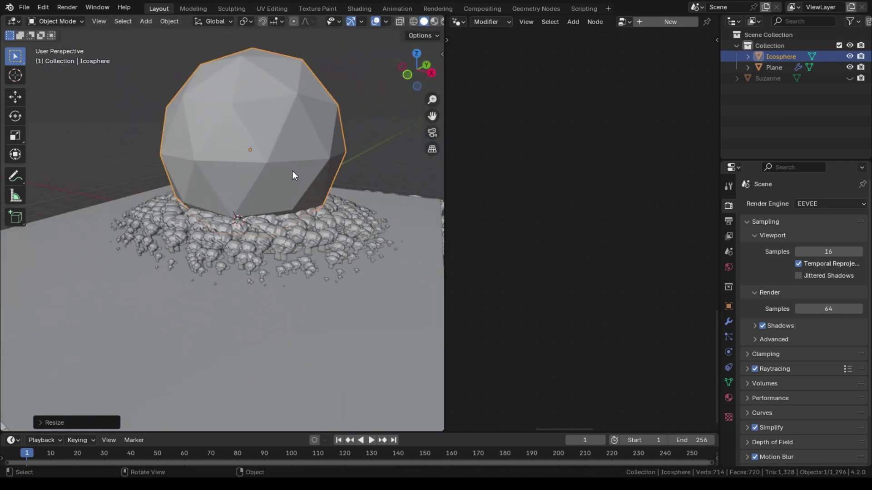
scroll(781, 341, down, 1)
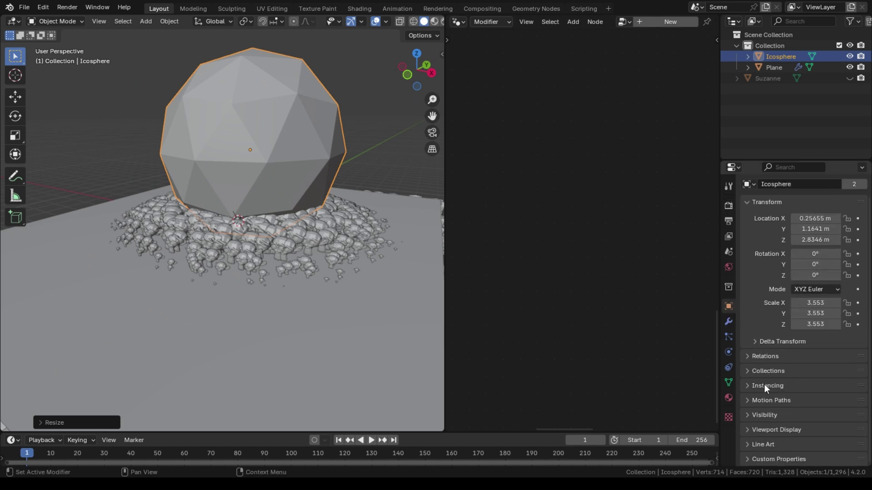
Step: Set the icosphere's viewport display to Bounds
click(755, 436)
scroll(794, 408, down, 7)
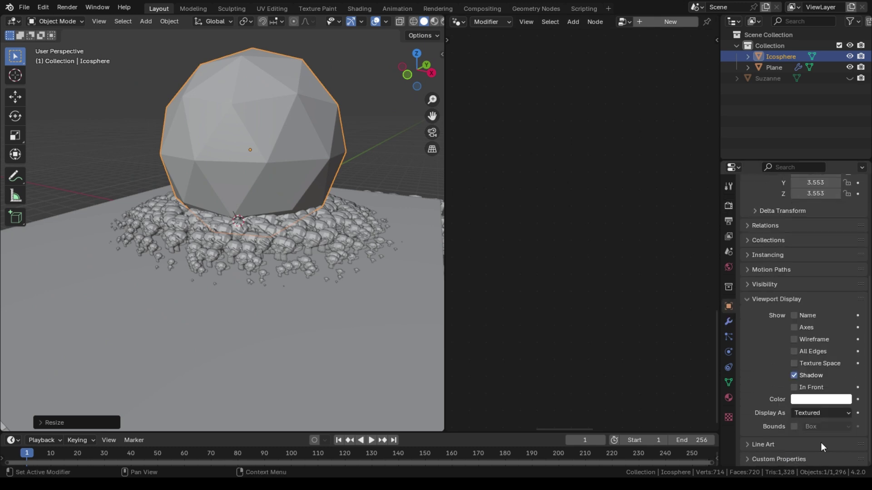
click(820, 412)
click(813, 427)
Step: Move the icosphere over the plane to test its influence on the monkey heads
middle_drag(435, 291, 333, 323)
click(322, 298)
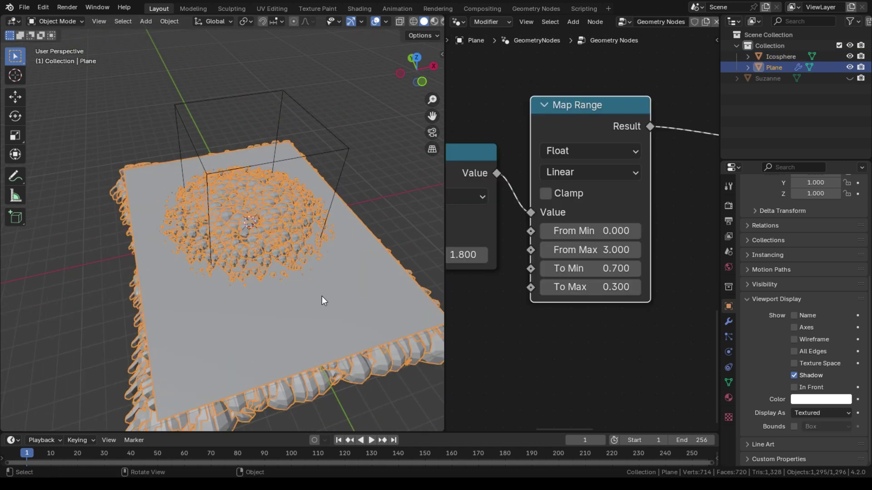
scroll(383, 228, up, 3)
middle_drag(379, 143, 345, 110)
click(345, 110)
key(g)
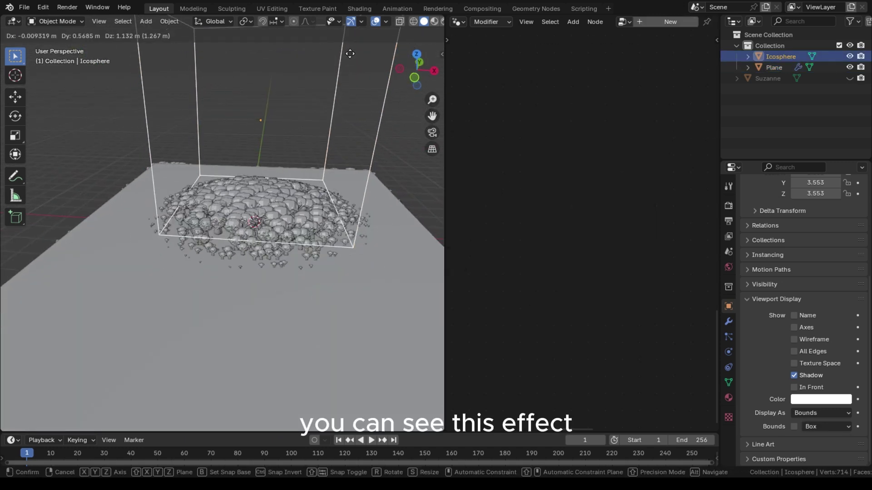
click(367, 168)
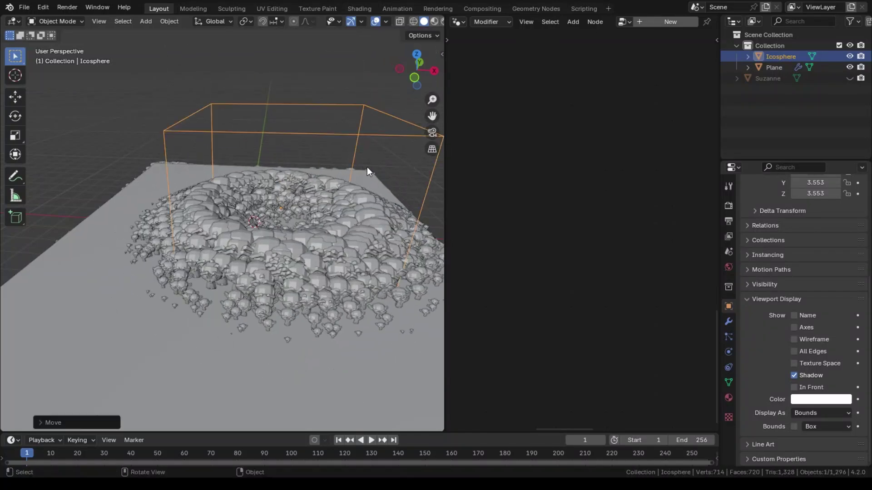
Step: Enlarge the icosphere to a scale of about 6.92
middle_drag(367, 168, 239, 183)
scroll(239, 182, down, 4)
scroll(239, 183, up, 1)
key(s)
click(325, 213)
Step: Move the icosphere along the Z axis above the plane
scroll(299, 231, up, 3)
middle_drag(299, 232, 304, 190)
scroll(326, 186, down, 3)
scroll(303, 191, up, 3)
key(g)
key(z)
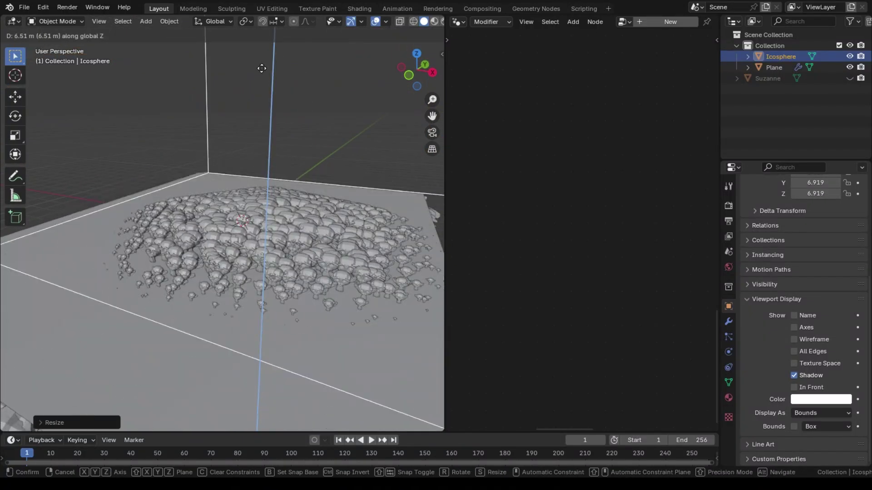
click(303, 188)
Step: Shrink the icosphere to a scale of about 5.11
key(s)
click(273, 202)
middle_drag(273, 202, 251, 304)
scroll(251, 304, down, 4)
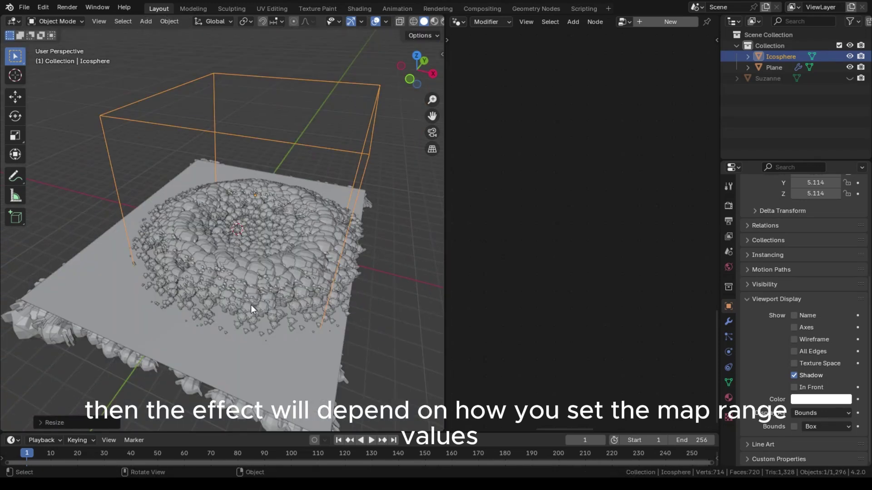
click(250, 304)
key(s)
click(249, 277)
Step: Set the value of the plane's Multiply node to 2
click(513, 246)
middle_drag(480, 247, 567, 228)
mouse_move(568, 232)
mouse_down()
mouse_move(549, 233)
mouse_move(596, 232)
mouse_move(569, 233)
mouse_up()
middle_drag(500, 214, 568, 214)
scroll(568, 214, down, 3)
middle_drag(511, 242, 601, 242)
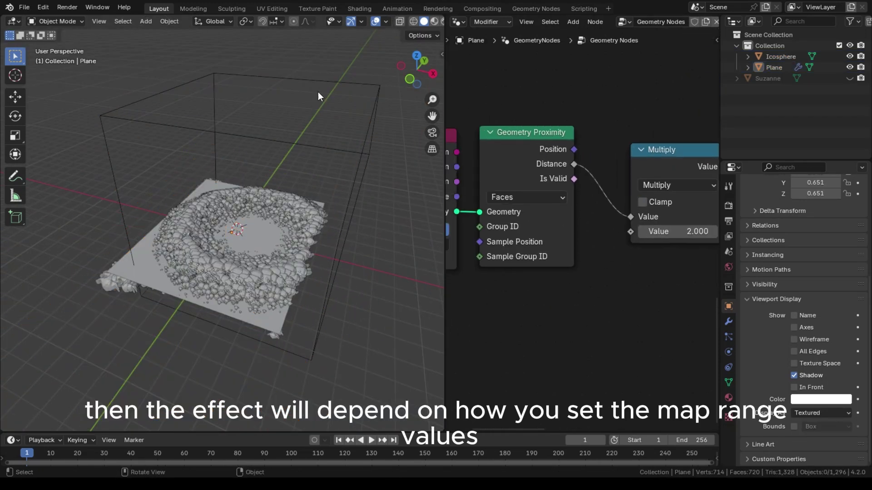
Step: Set the Map Range node's From Min to -0.8 and From Max to 0.7
scroll(317, 96, up, 3)
middle_drag(317, 97, 306, 89)
scroll(626, 179, down, 4)
middle_drag(699, 191, 560, 182)
scroll(560, 182, up, 5)
drag(607, 194, 502, 194)
drag(607, 210, 503, 210)
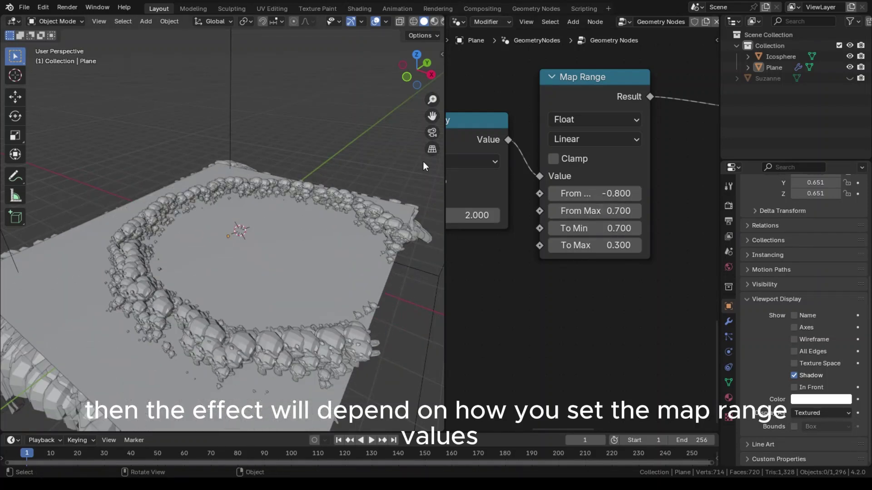
Step: Move the icosphere down and up along the Z axis to test the new Map Range values
middle_drag(422, 166, 413, 179)
scroll(413, 179, down, 2)
click(413, 178)
key(g)
key(z)
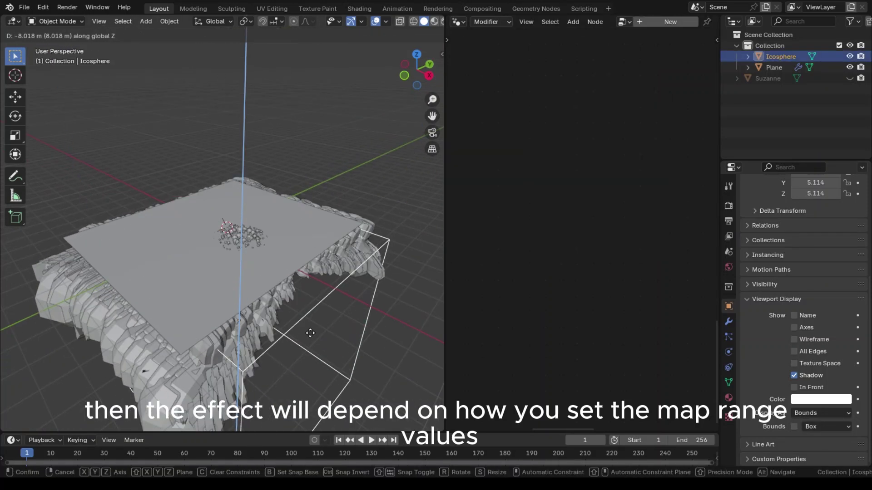
click(255, 237)
middle_drag(256, 237, 304, 232)
key(g)
key(z)
click(230, 305)
scroll(230, 305, down, 4)
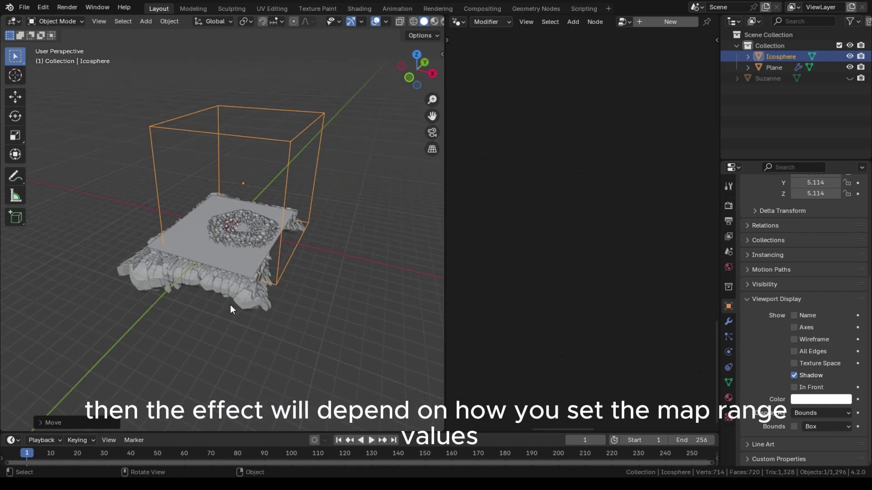
click(241, 287)
Step: Scale the icosphere down to tighten the ring of monkey heads on the plane
middle_drag(503, 113, 503, 229)
scroll(549, 215, down, 7)
middle_drag(595, 136, 596, 201)
scroll(645, 218, up, 5)
middle_drag(686, 227, 649, 141)
click(274, 150)
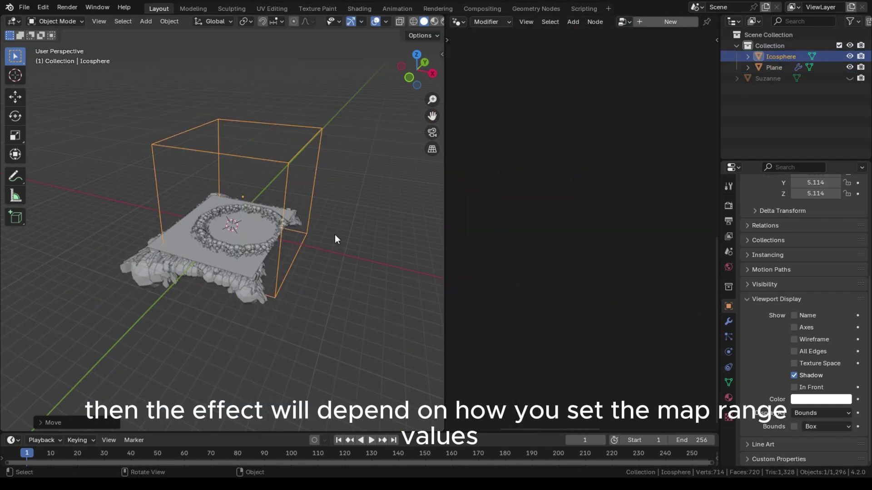
scroll(336, 240, up, 4)
key(s)
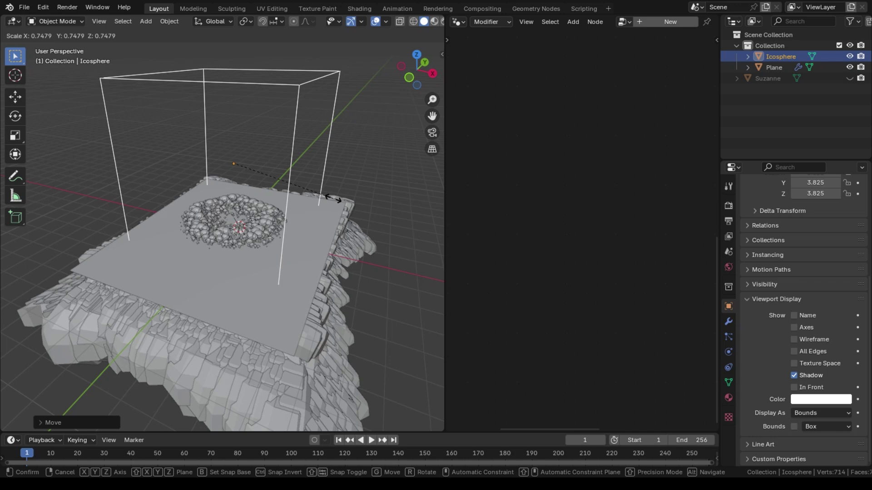
click(327, 200)
Step: Set the icosphere's viewport display to Solid and shrink it to a scale of about 0.63
click(803, 449)
key(s)
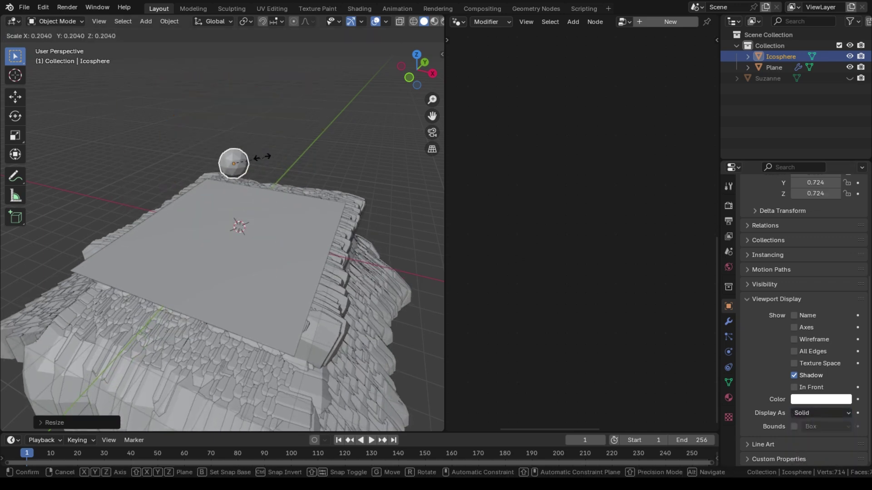
click(266, 158)
Step: Lower the icosphere along the Z axis and raise it again so it sits just above the plane
key(g)
key(z)
click(274, 227)
scroll(286, 218, up, 5)
middle_drag(286, 218, 195, 219)
key(g)
key(z)
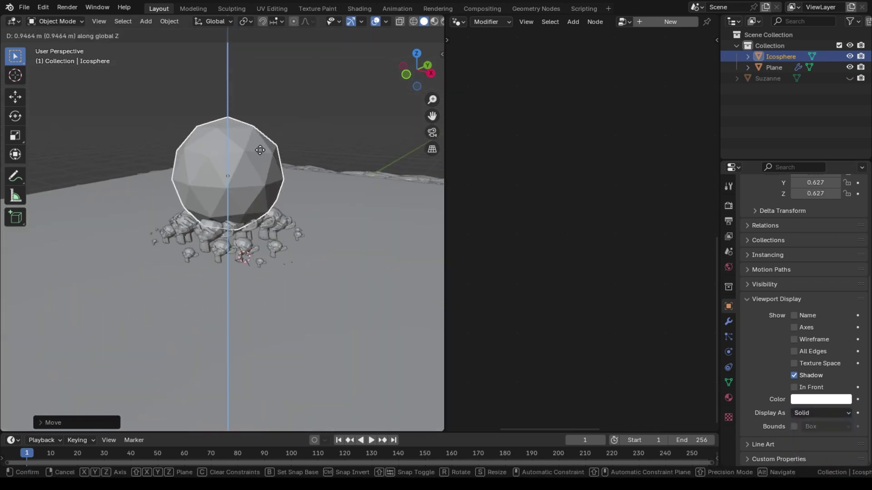
click(269, 152)
Step: Enlarge the icosphere to a scale of about 0.72 and adjust its height along the Z axis
key(s)
click(236, 110)
key(g)
key(z)
click(243, 89)
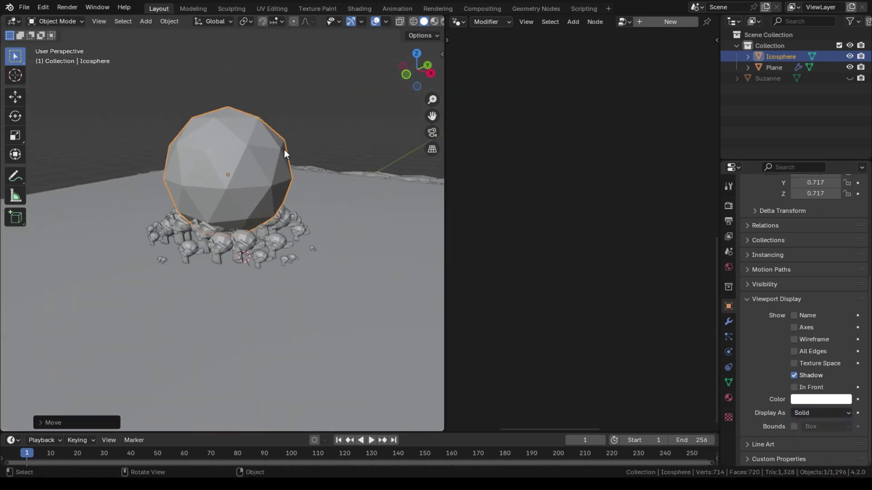
Step: Switch the icosphere's viewport display back to Bounds
scroll(234, 184, up, 4)
middle_drag(231, 184, 267, 175)
click(806, 413)
click(808, 426)
Step: Move the icosphere freely over the plane and examine how the monkey heads respond
scroll(431, 232, down, 4)
key(g)
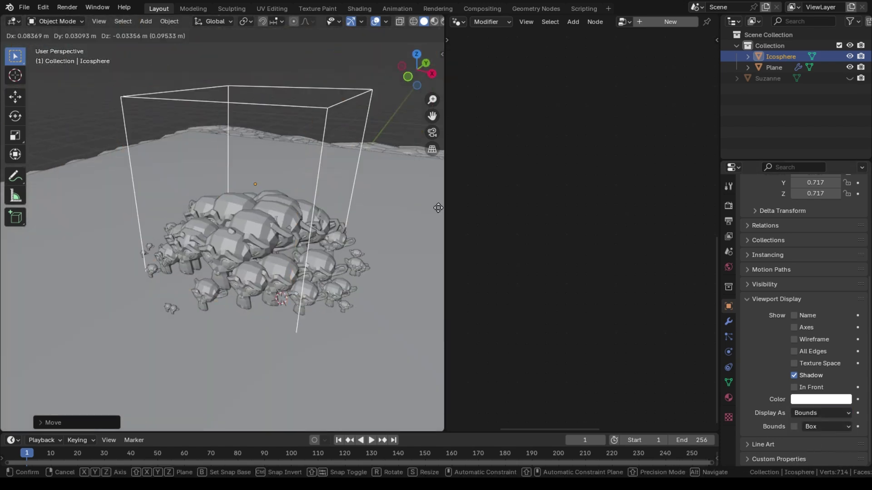
click(433, 208)
scroll(275, 214, down, 4)
middle_drag(274, 214, 153, 178)
scroll(296, 210, up, 3)
middle_drag(359, 186, 218, 217)
scroll(288, 218, down, 1)
scroll(240, 214, down, 5)
Step: Lower the From Min of the plane's Map Range node to about -18.2
click(336, 279)
scroll(559, 193, down, 4)
middle_drag(560, 194, 617, 215)
scroll(608, 182, up, 1)
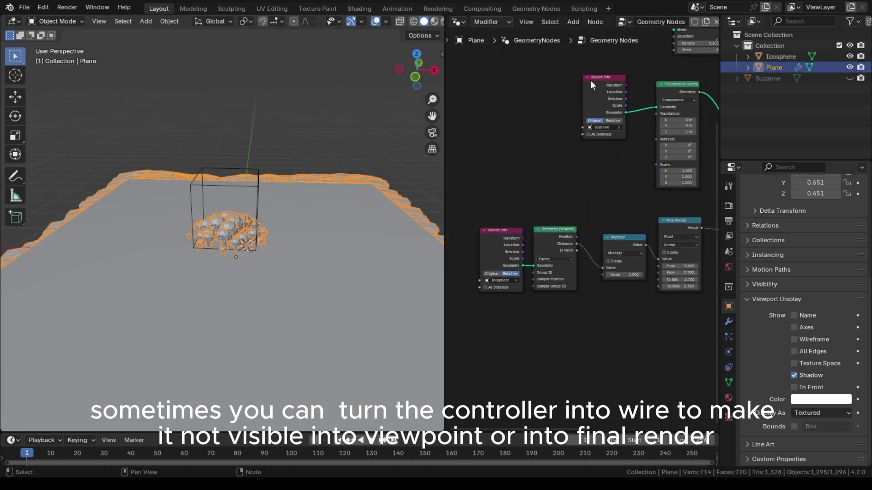
click(613, 168)
middle_drag(664, 173, 493, 162)
scroll(529, 206, up, 3)
middle_drag(529, 206, 598, 163)
scroll(560, 260, up, 2)
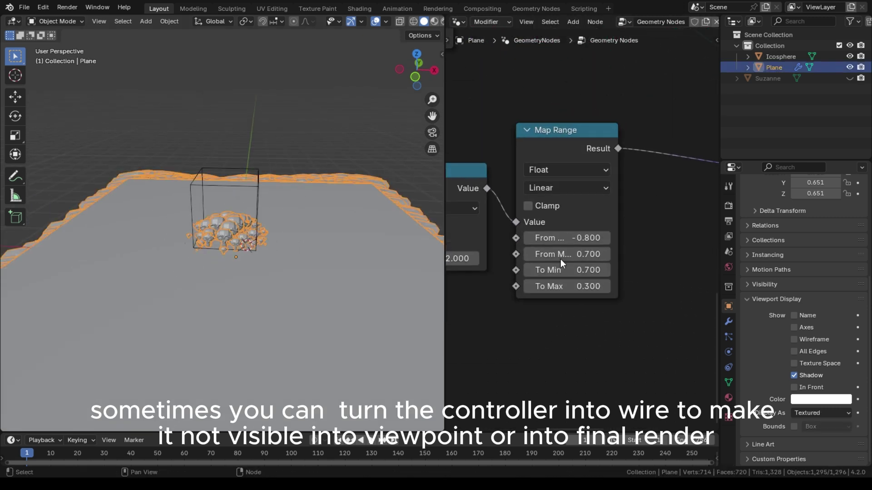
drag(565, 238, 535, 238)
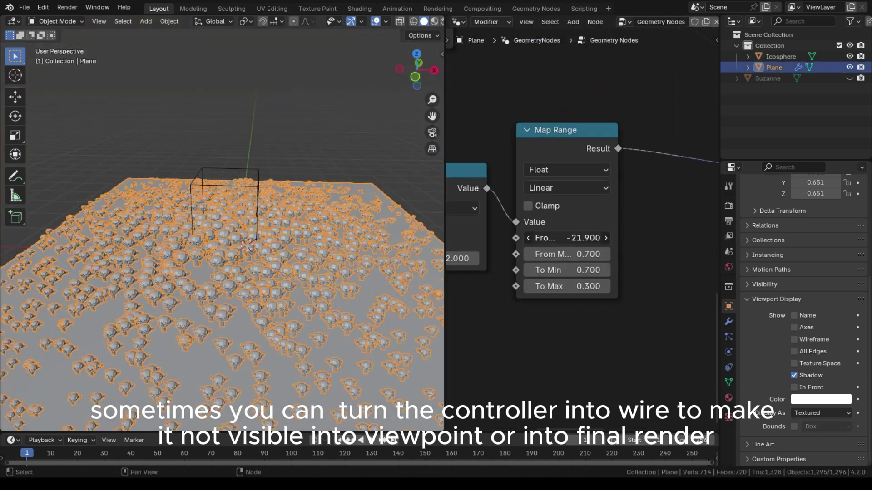
Step: Move the icosphere along the Z axis to test how the monkey heads scale
click(240, 182)
key(g)
key(z)
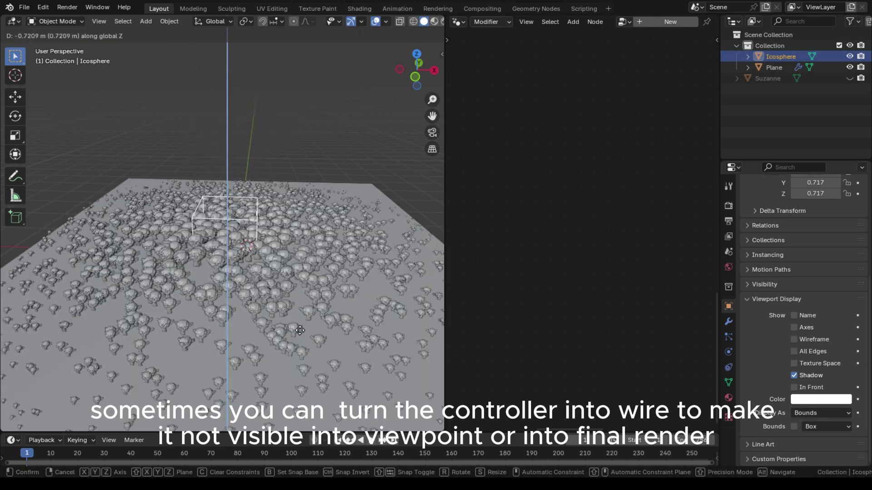
click(295, 260)
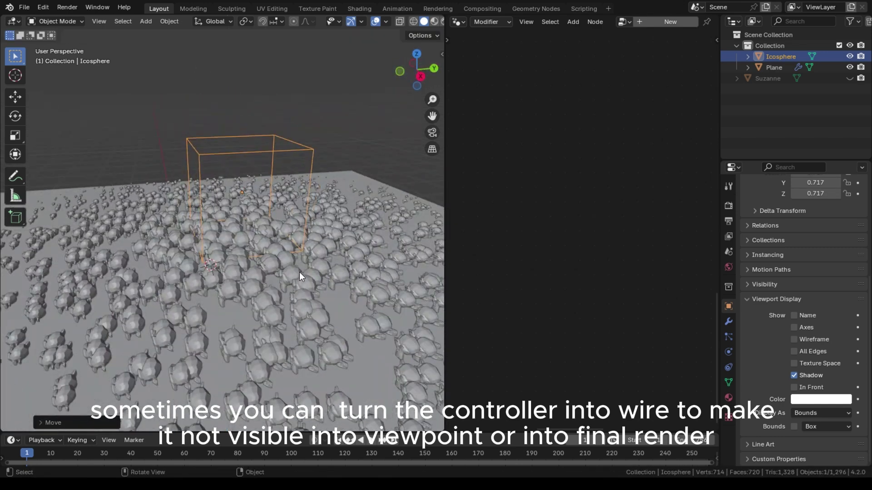
Step: Add a Separate XYZ node fed by the plane's Map Range result and link its Z output to the Rotation of Instance on Points
click(318, 310)
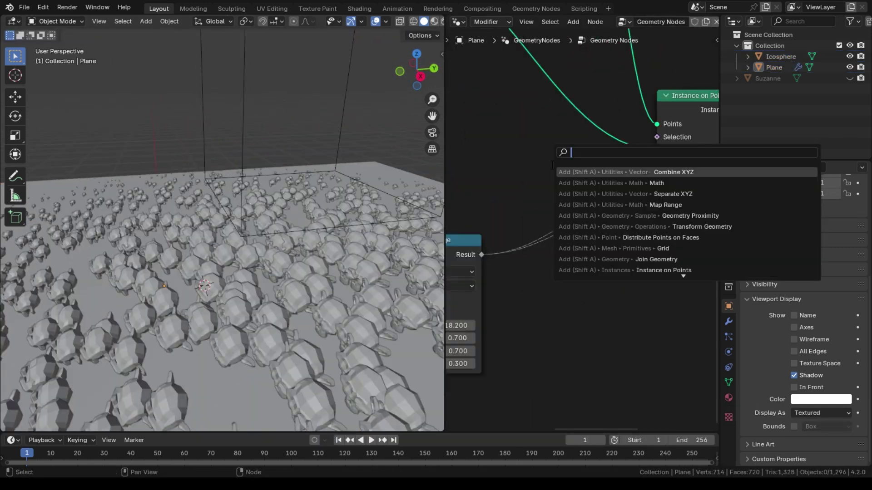
text(separate)
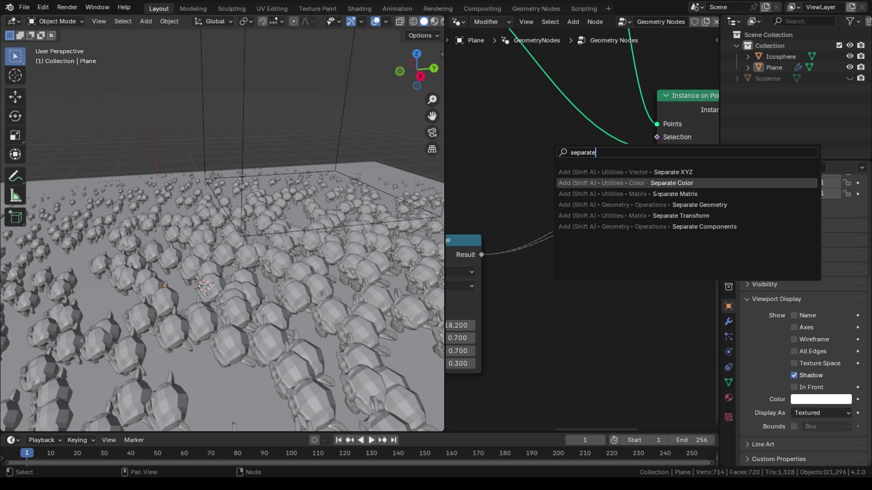
key(Return)
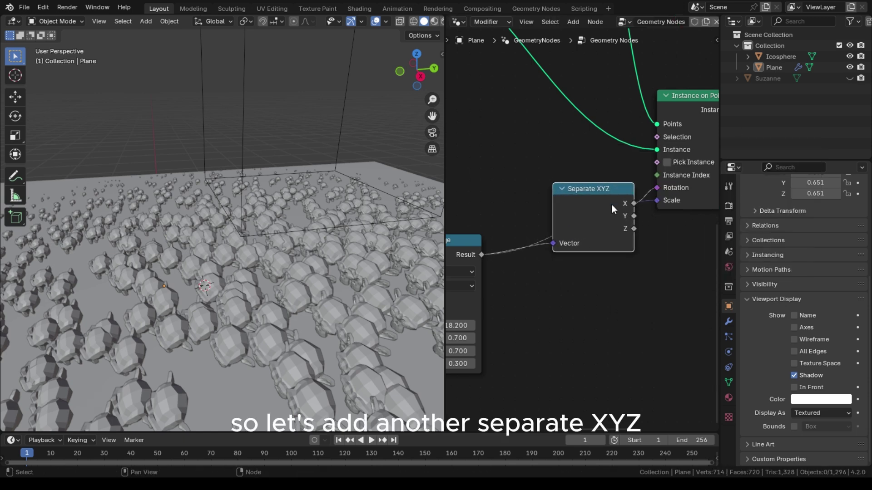
drag(597, 184, 656, 188)
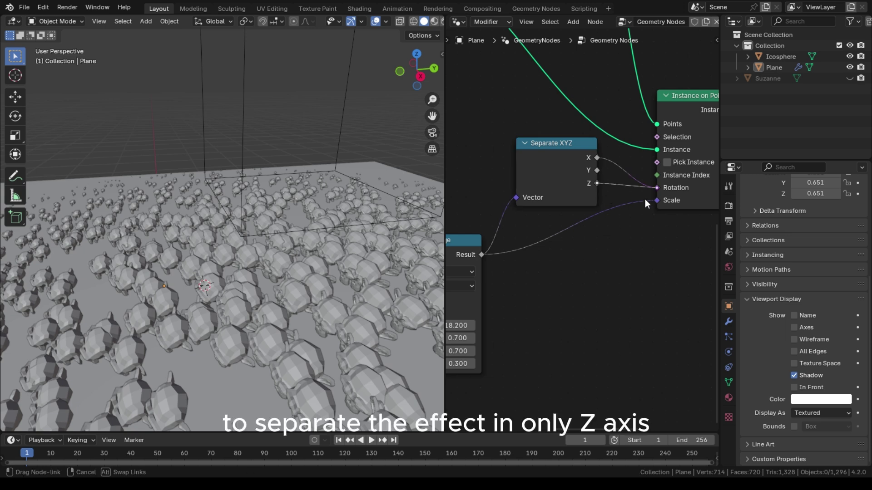
Step: Move the icosphere along Z, enlarge it to a scale of about 1.12, and rotate it about Z to test the monkey heads' rotation
click(340, 106)
key(g)
key(z)
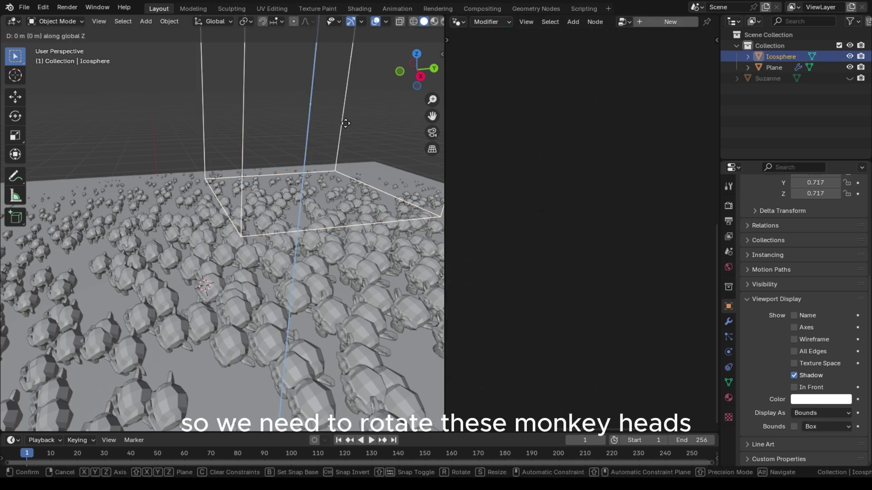
click(269, 337)
key(s)
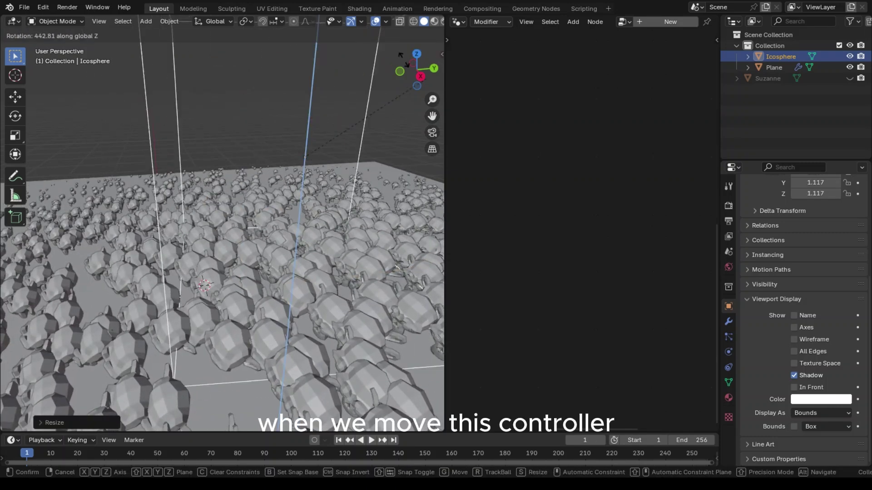
click(402, 58)
key(g)
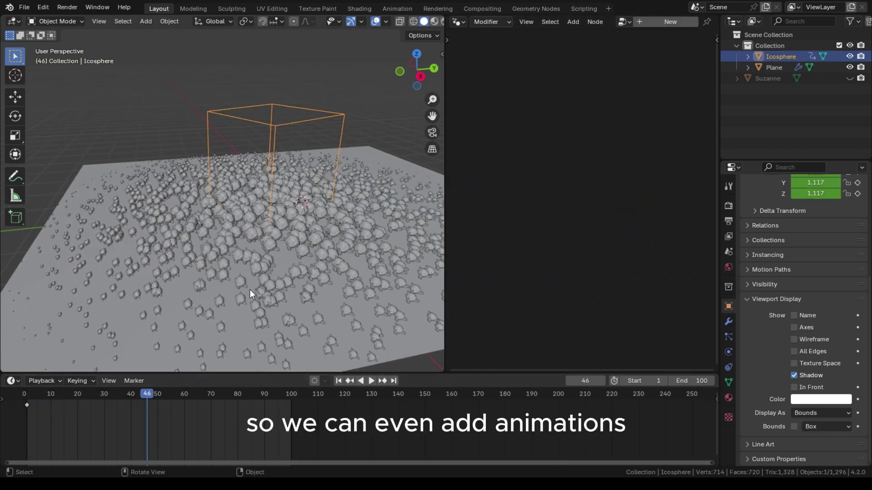
Step: Raise the icosphere along the Z axis at frame 46 and insert a keyframe
key(g)
key(z)
click(245, 182)
scroll(205, 273, down, 1)
key(i)
Step: Lower the icosphere along the Z axis for a keyframe near frame 99
key(g)
key(z)
click(295, 324)
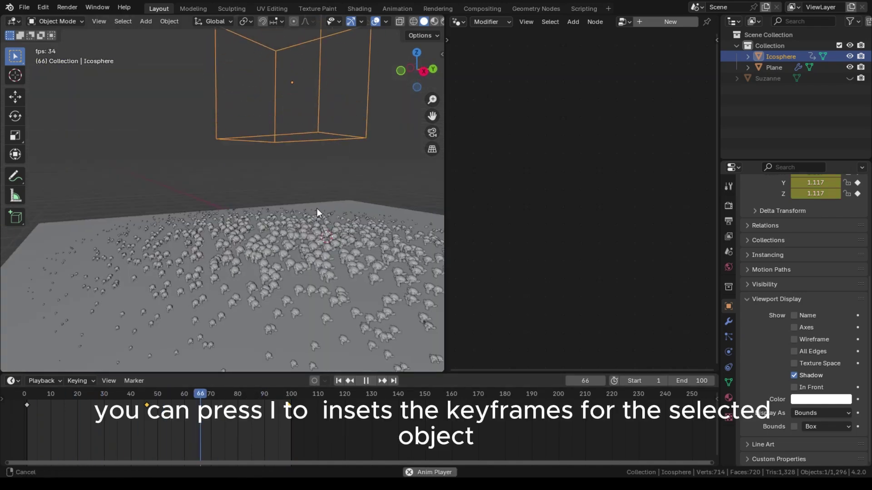
Step: Try several interpolation modes on the icosphere's keyframes during playback
key(ctrl+z)
key(t)
click(37, 381)
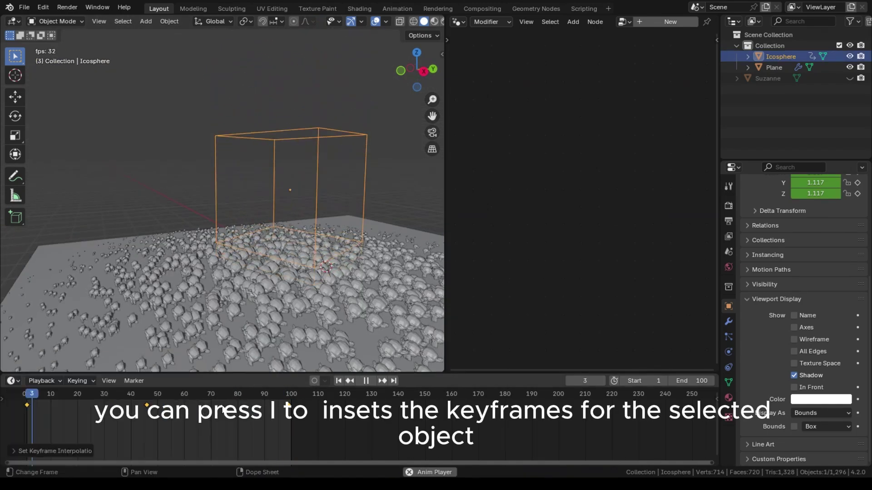
key(t)
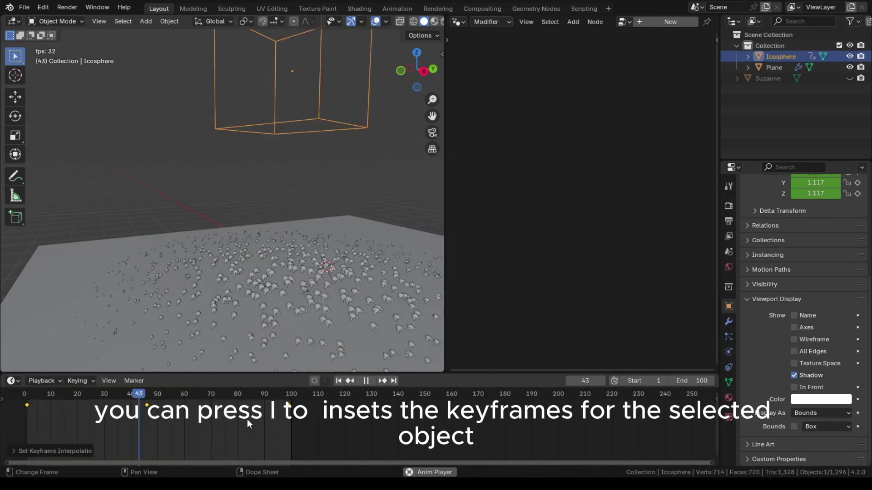
click(140, 467)
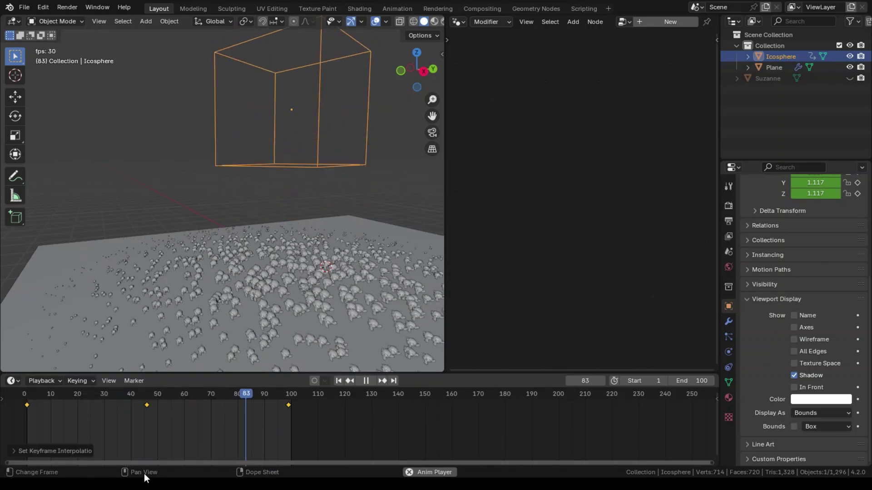
key(t)
click(124, 364)
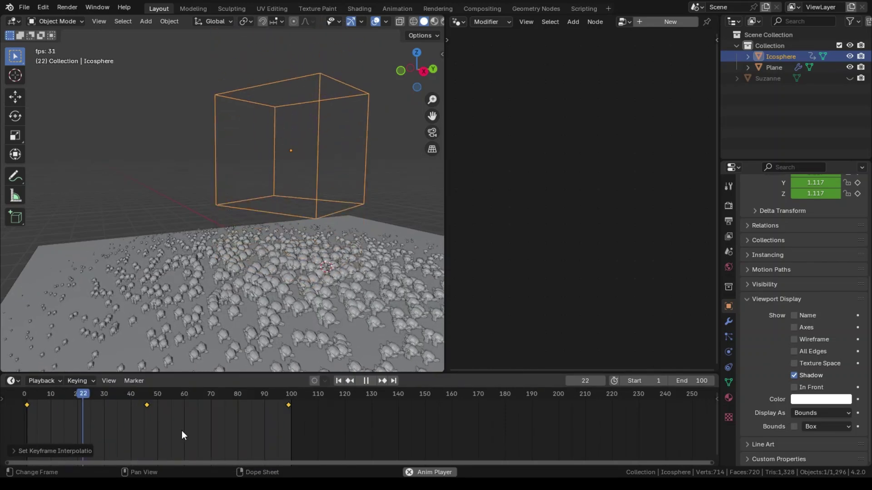
Step: Change the easing type of the icosphere's keyframes and view the playing animation from another angle
right_click(169, 426)
click(247, 437)
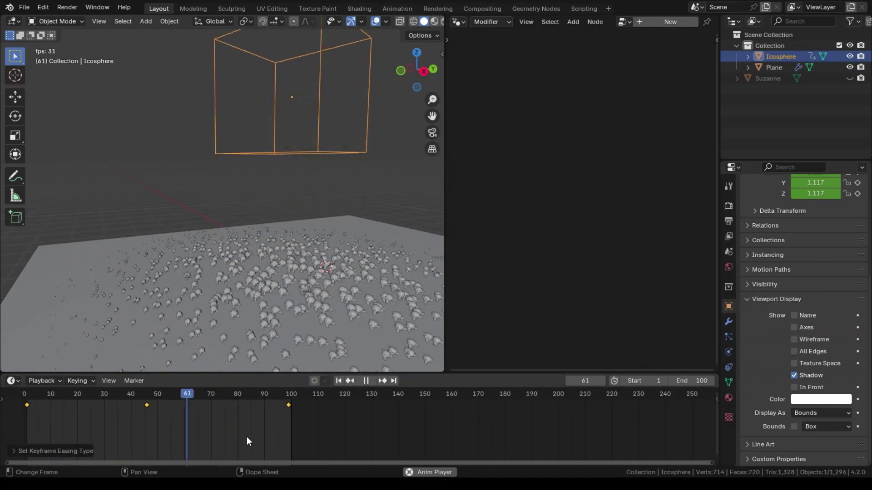
mouse_move(213, 211)
middle_down()
mouse_move(220, 194)
mouse_move(280, 167)
mouse_move(203, 198)
middle_up()
scroll(251, 172, up, 4)
scroll(240, 197, down, 4)
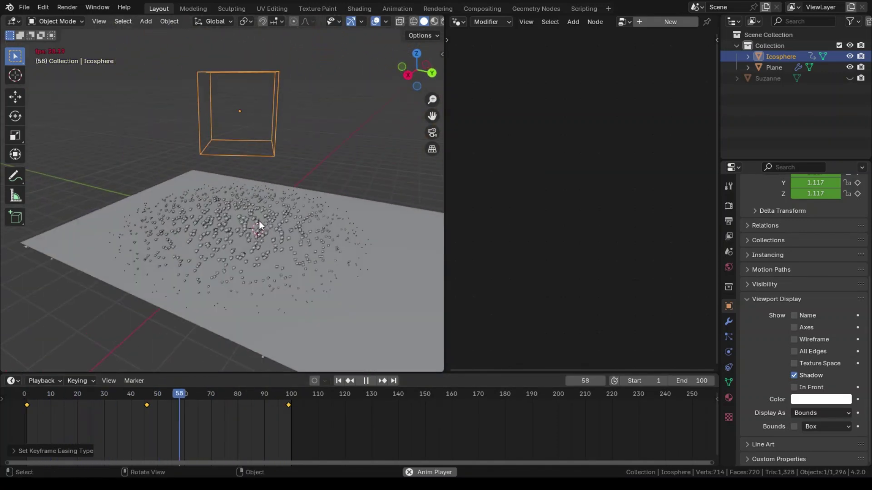
Step: Add a cone mesh at the centre of the plane and raise it along the Z axis above the surface
scroll(259, 220, up, 4)
click(274, 255)
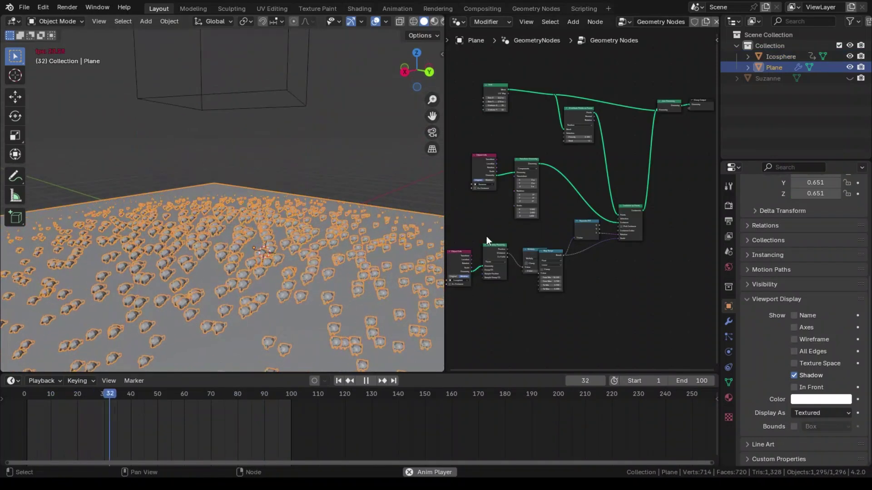
scroll(486, 241, up, 5)
key(shift+a)
mouse_move(118, 216)
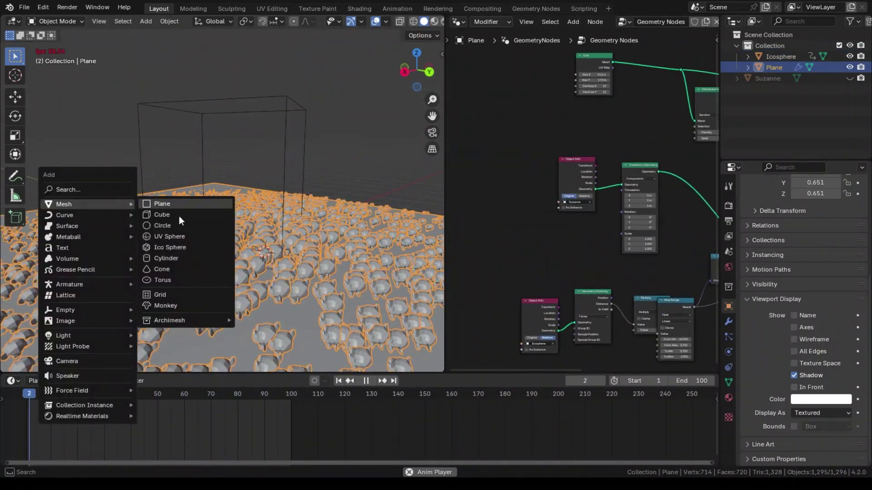
click(197, 272)
key(g)
key(z)
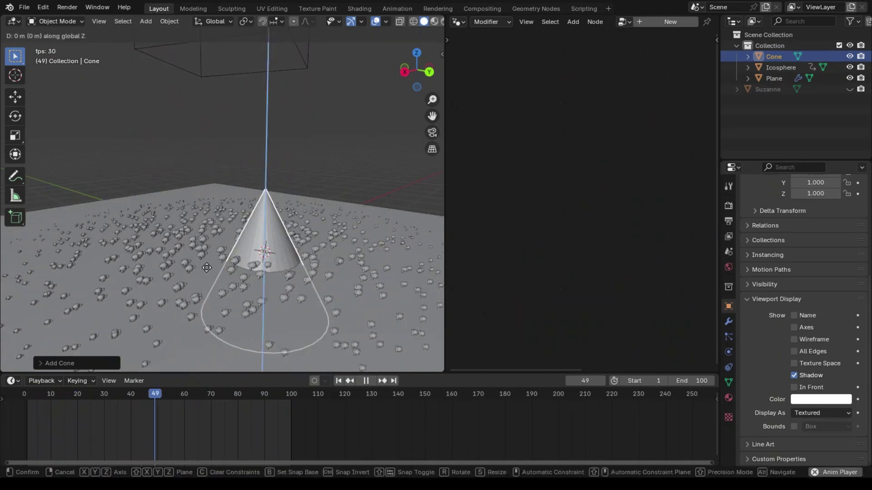
click(255, 244)
Step: Bring the cone into the plane's node tree as an Object Info node and place it below the Suzanne one
click(255, 244)
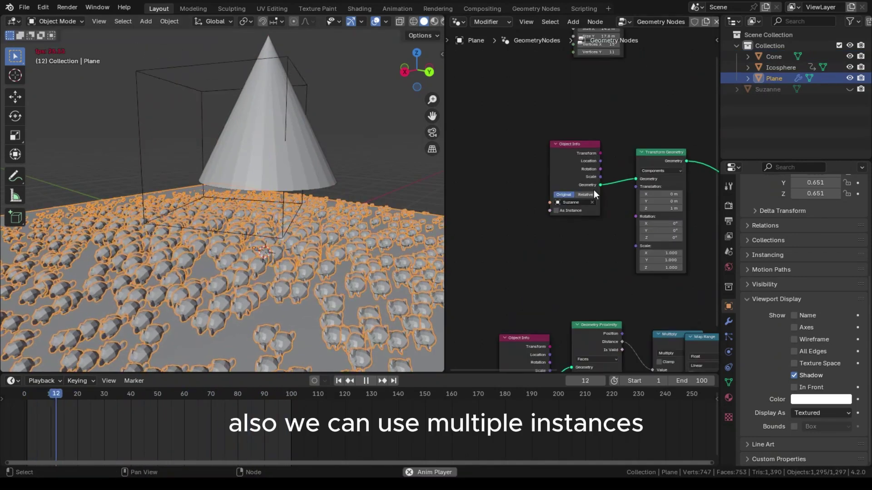
mouse_move(774, 78)
mouse_down()
mouse_move(481, 320)
mouse_move(601, 262)
mouse_move(773, 86)
mouse_up()
drag(773, 56, 476, 292)
middle_drag(545, 233, 610, 176)
scroll(610, 176, up, 1)
drag(515, 118, 481, 91)
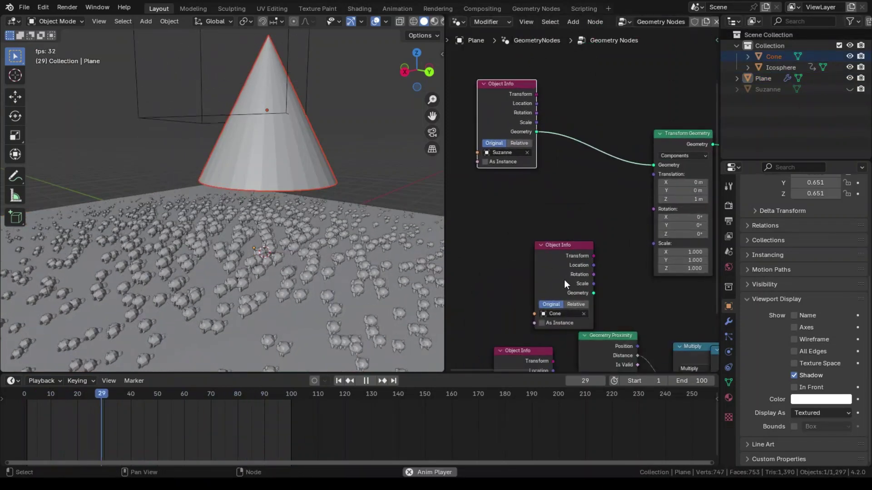
drag(538, 253, 478, 202)
Step: Insert a Join Geometry node between Suzanne's Object Info and Transform Geometry, and connect the cone's geometry to it
key(F3)
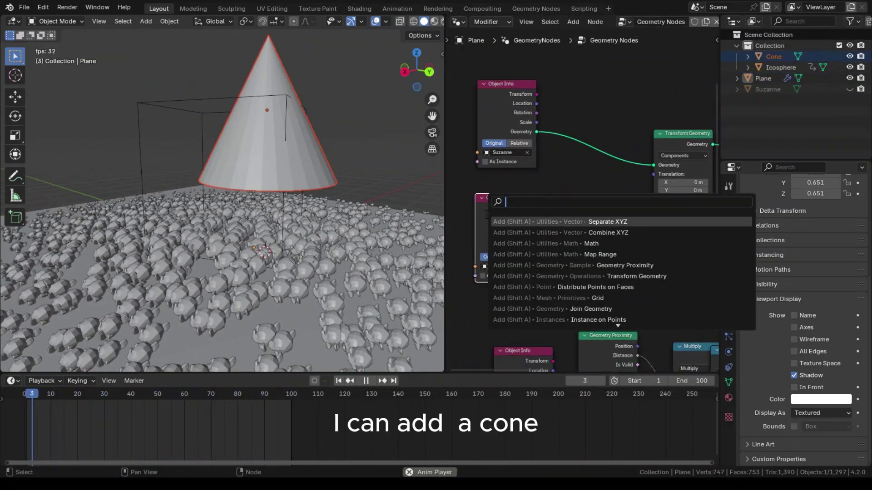
text(join)
key(Return)
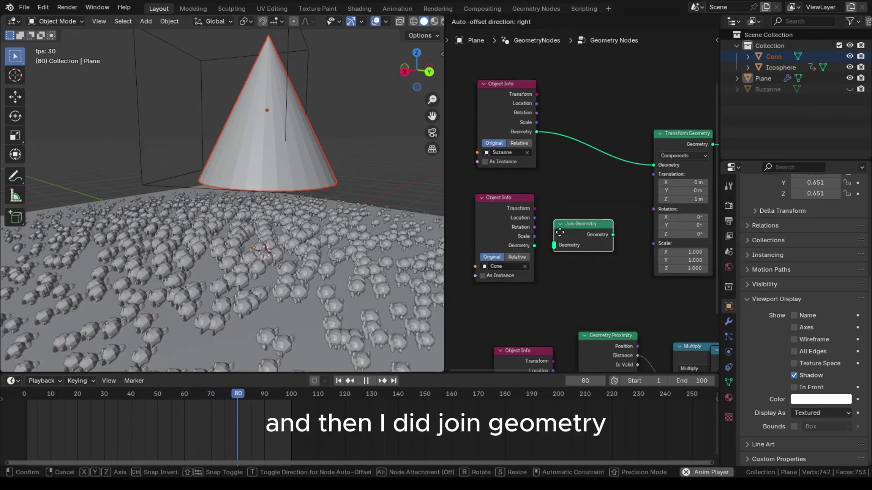
click(580, 158)
drag(535, 245, 569, 186)
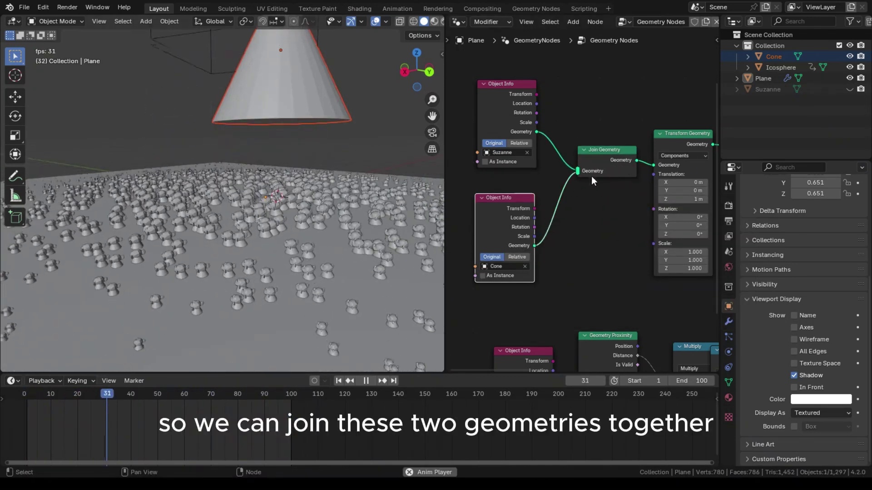
Step: Duplicate the Transform Geometry node and insert the copy between the cone's Object Info and Join Geometry, keeping its Z rotation at 0°
drag(592, 177, 608, 127)
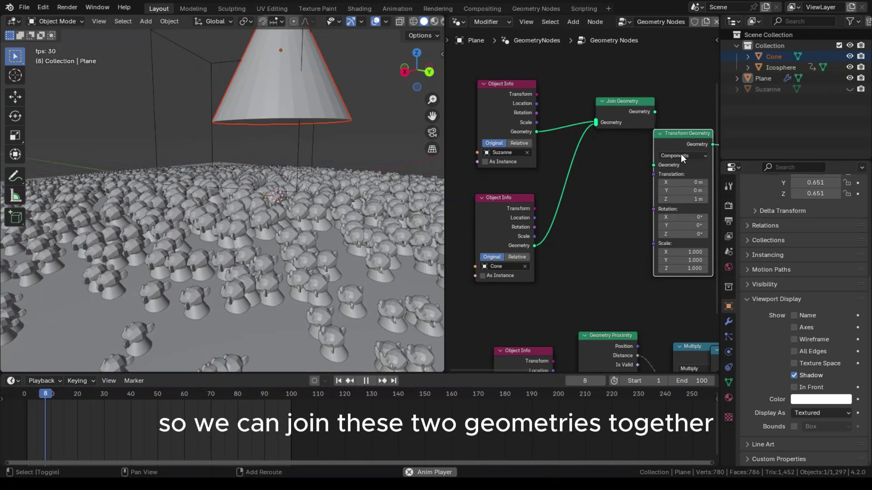
key(shift+d)
click(607, 206)
scroll(606, 206, up, 1)
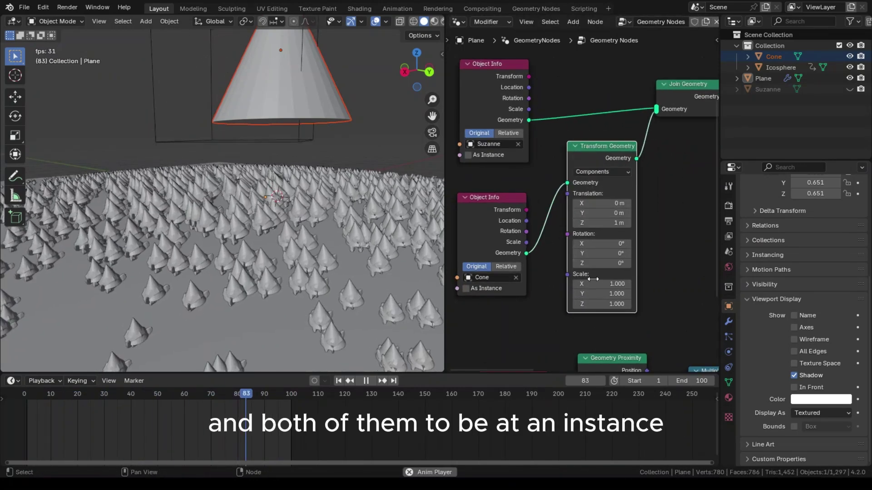
mouse_move(601, 264)
mouse_down()
mouse_move(617, 263)
mouse_move(593, 263)
mouse_up()
key(BackSpace)
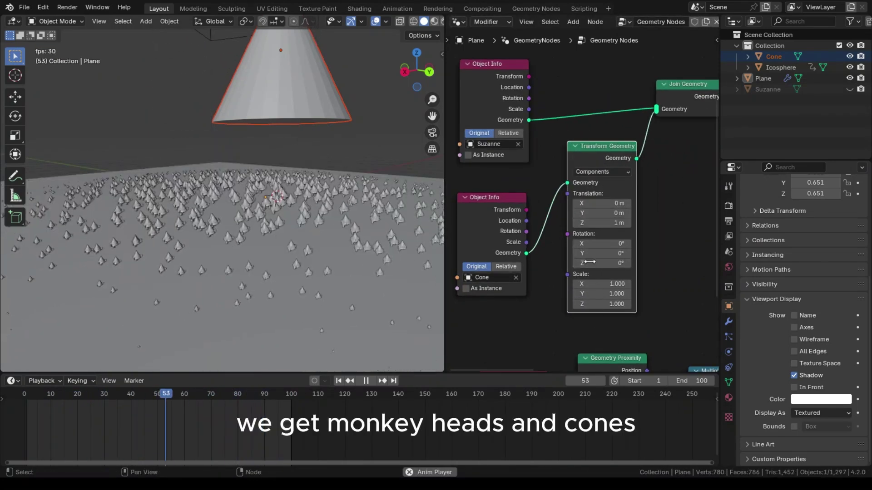
Step: Inspect the scattered instances up close and from different angles during playback
scroll(261, 264, up, 6)
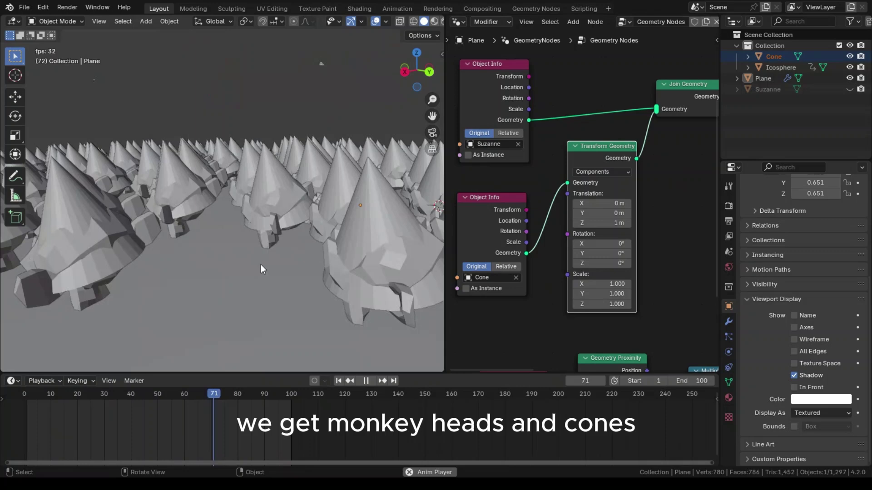
scroll(280, 253, down, 5)
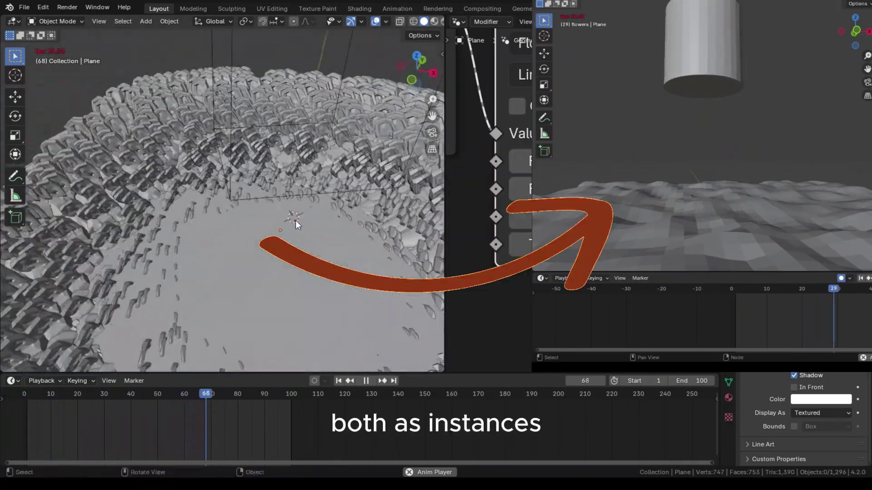
middle_drag(295, 220, 295, 164)
scroll(271, 208, up, 4)
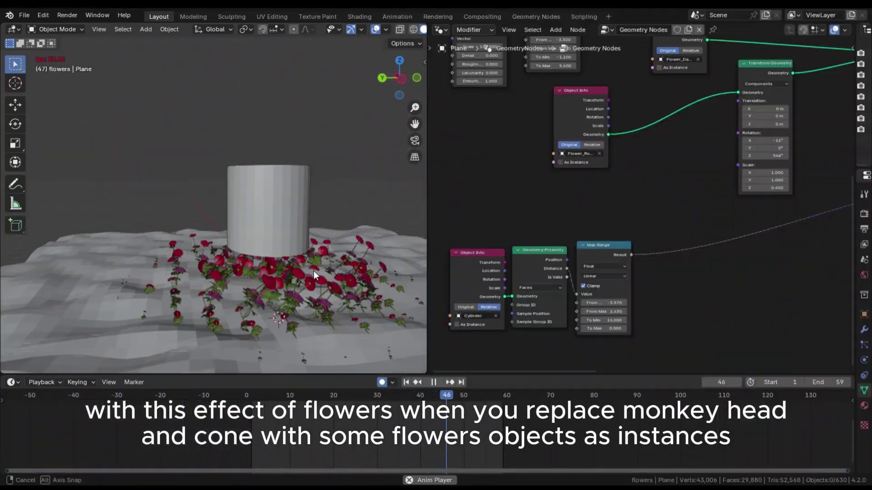
Step: Examine the flower version of the effect around the moving cylinder from several angles and distances during playback
middle_drag(313, 271, 257, 242)
scroll(195, 267, up, 3)
shift+middle_drag(195, 267, 257, 198)
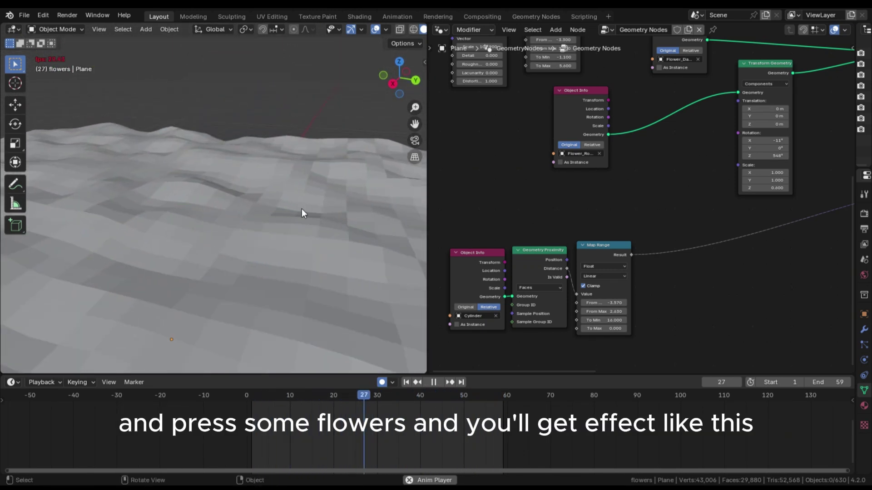
middle_drag(302, 219, 296, 134)
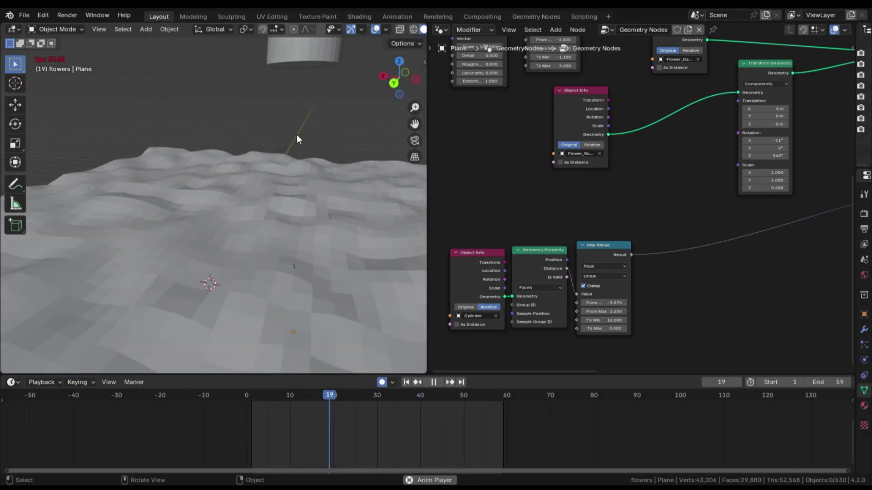
middle_drag(312, 203, 246, 211)
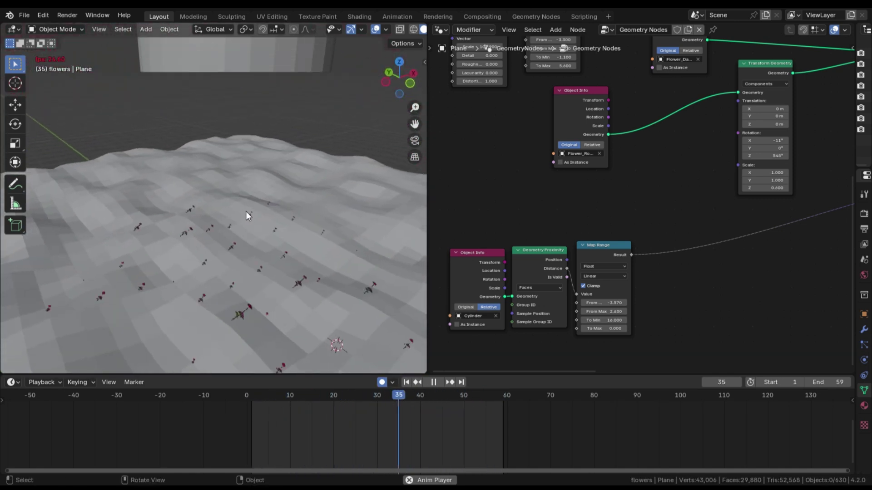
scroll(246, 212, down, 3)
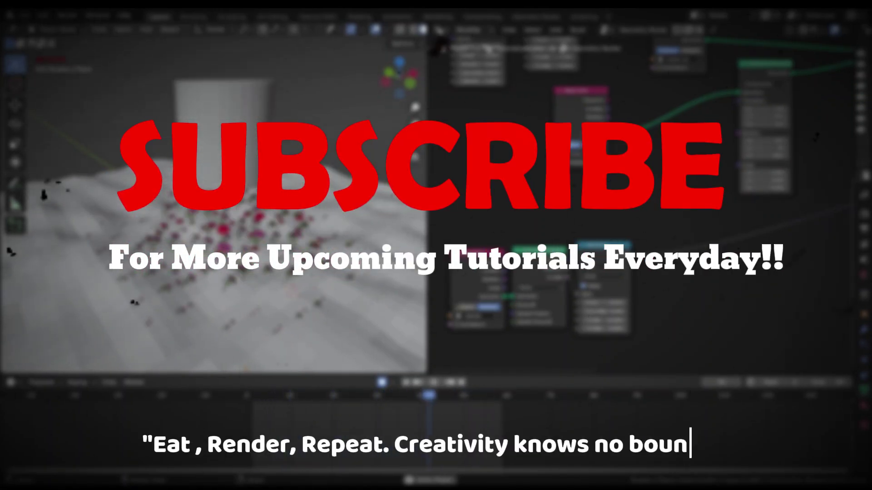
key(n)
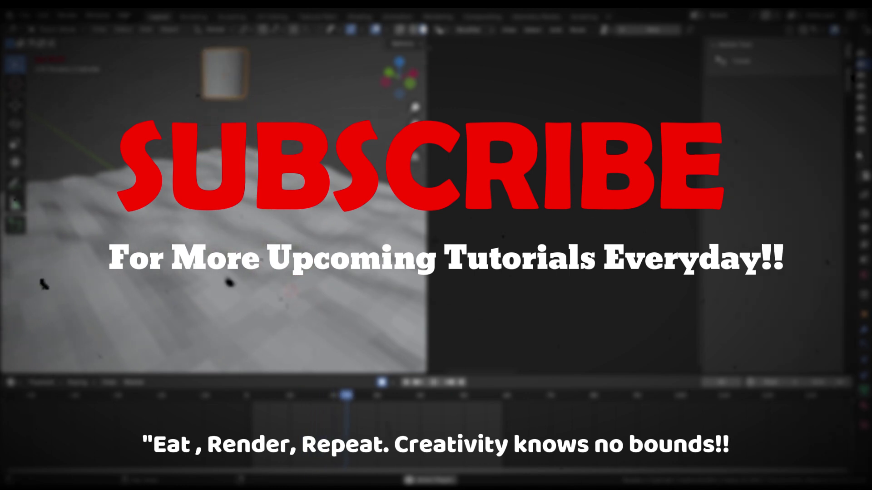
key(n)
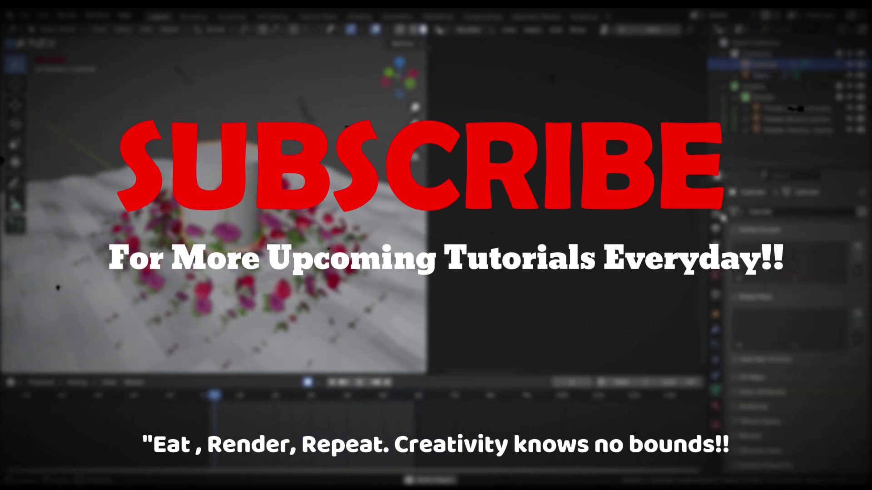